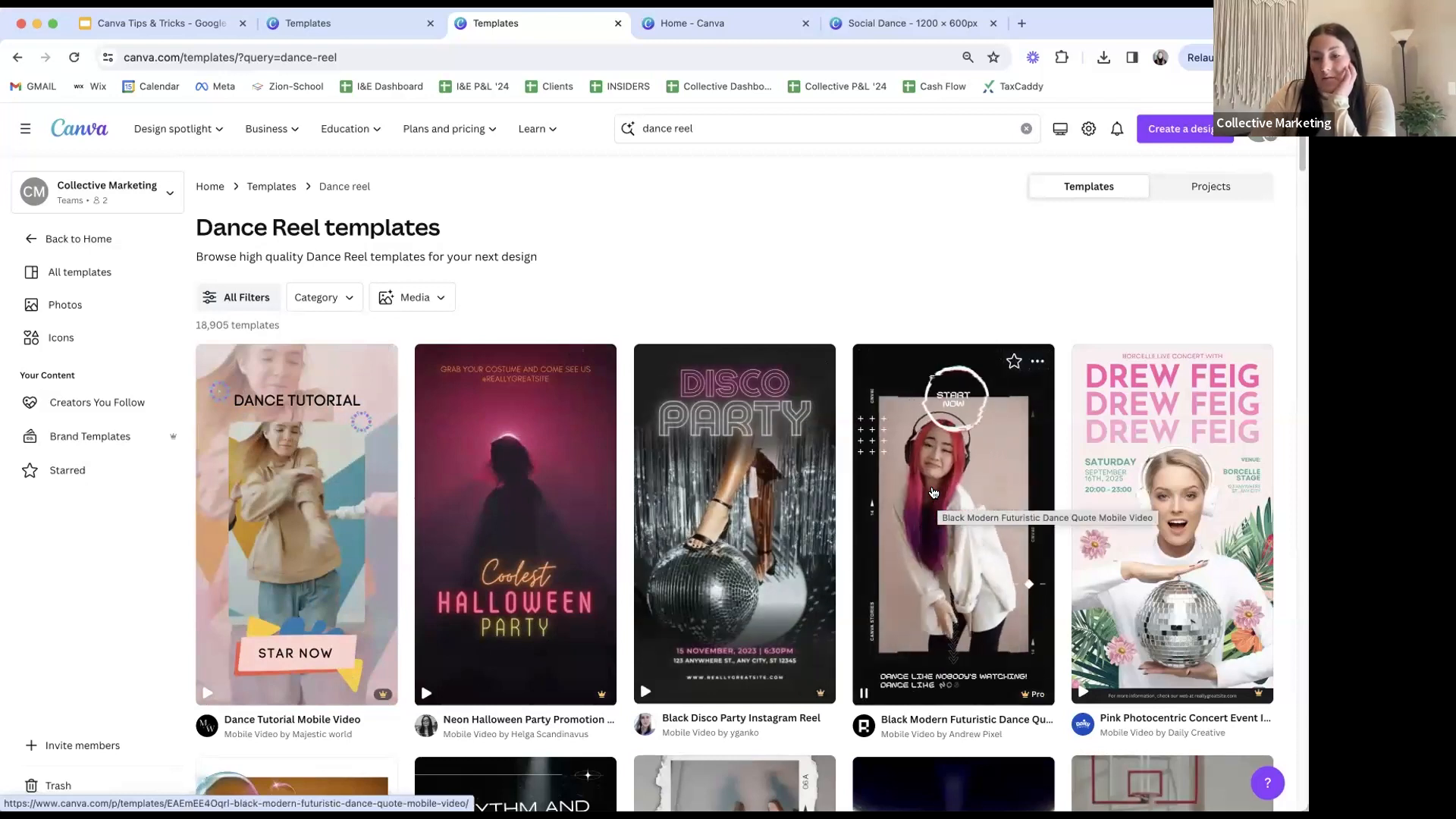
- Return from the dance reel templates to the home page and create a blank Instagram Reel design
scroll(936, 493, down, 7)
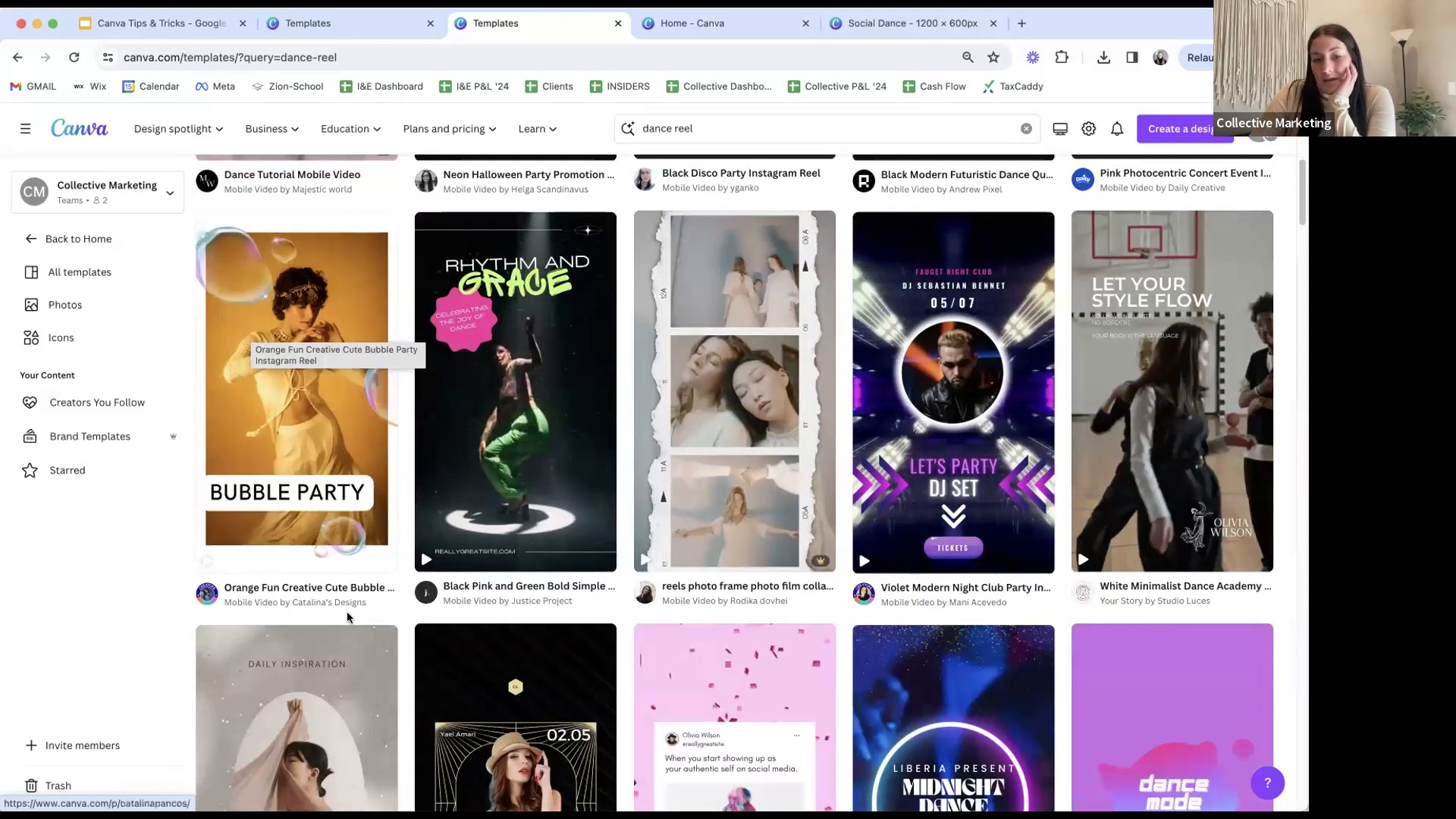
scroll(296, 721, down, 5)
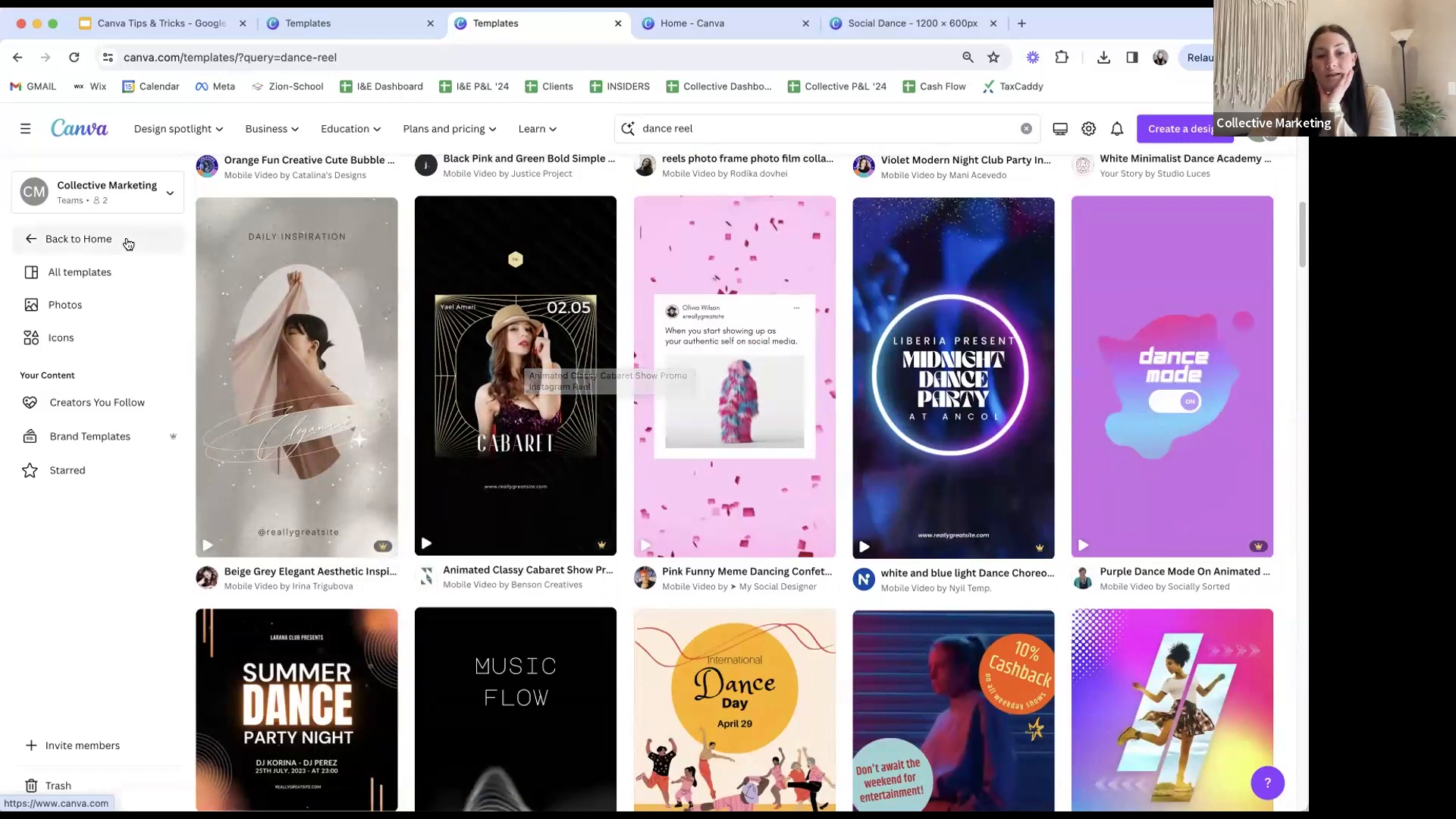
click(78, 238)
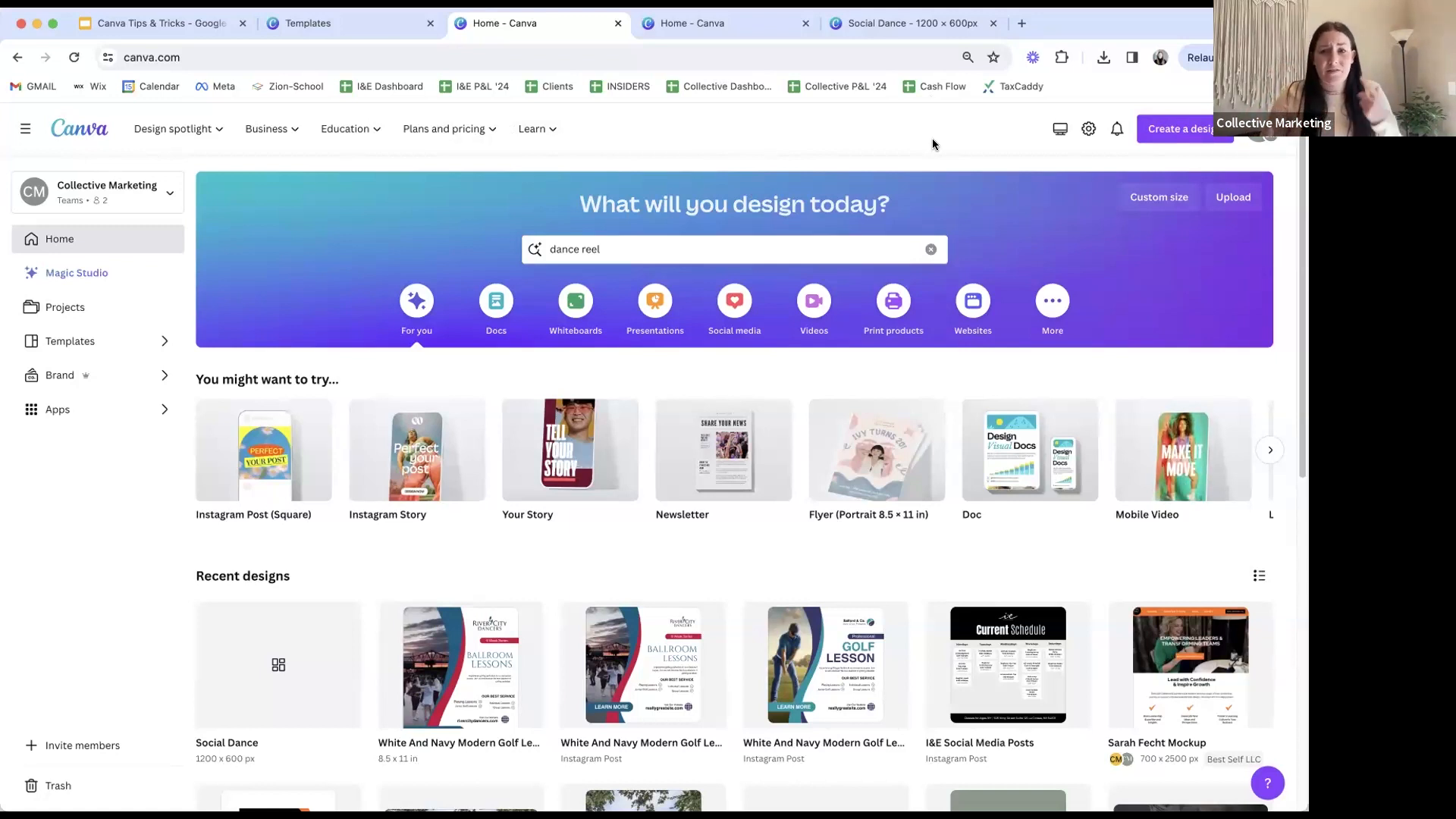
click(1208, 137)
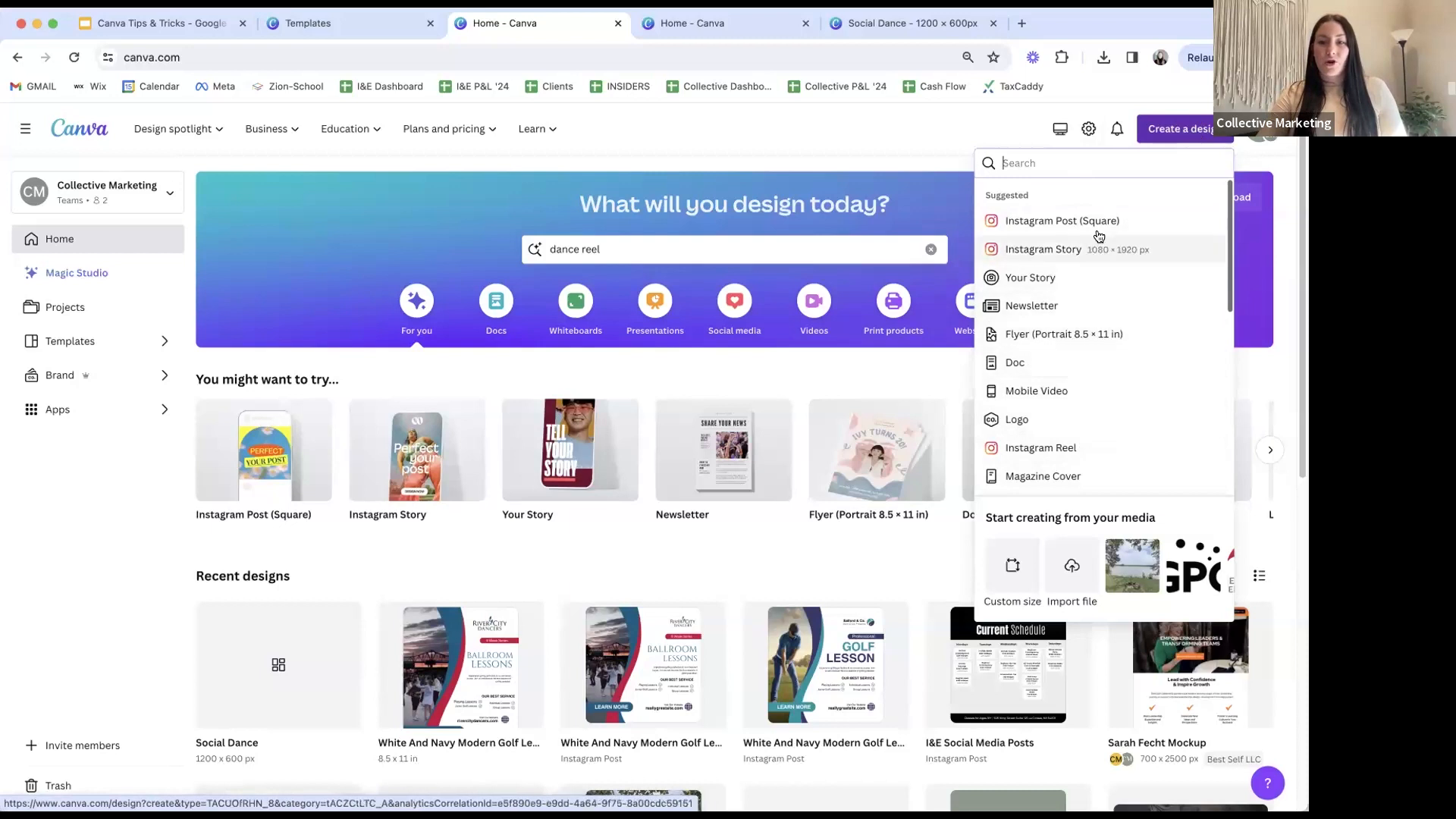
click(1102, 449)
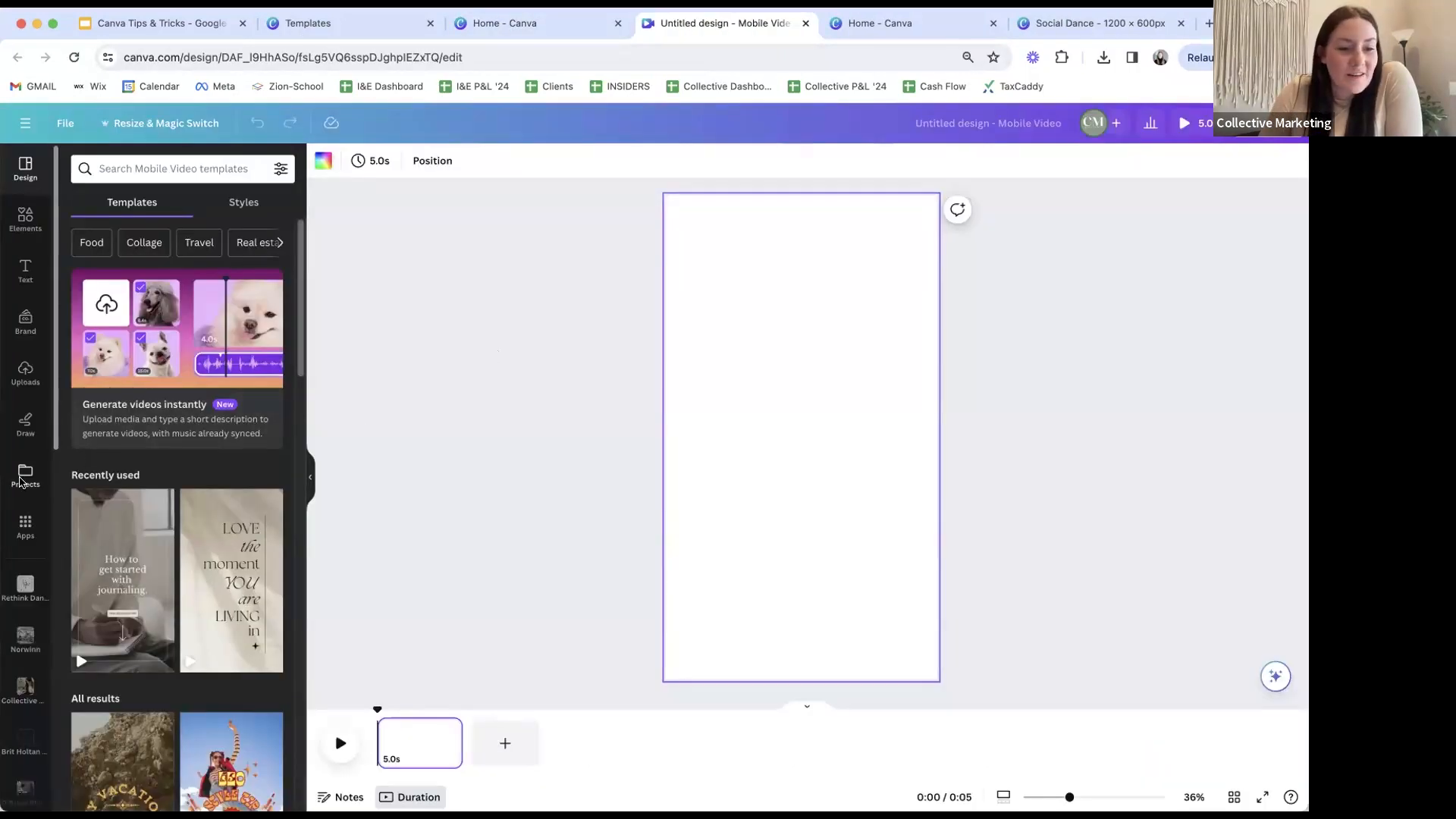
- Place the 34.6-second video from the River City Dancers project folder on the blank page
click(25, 476)
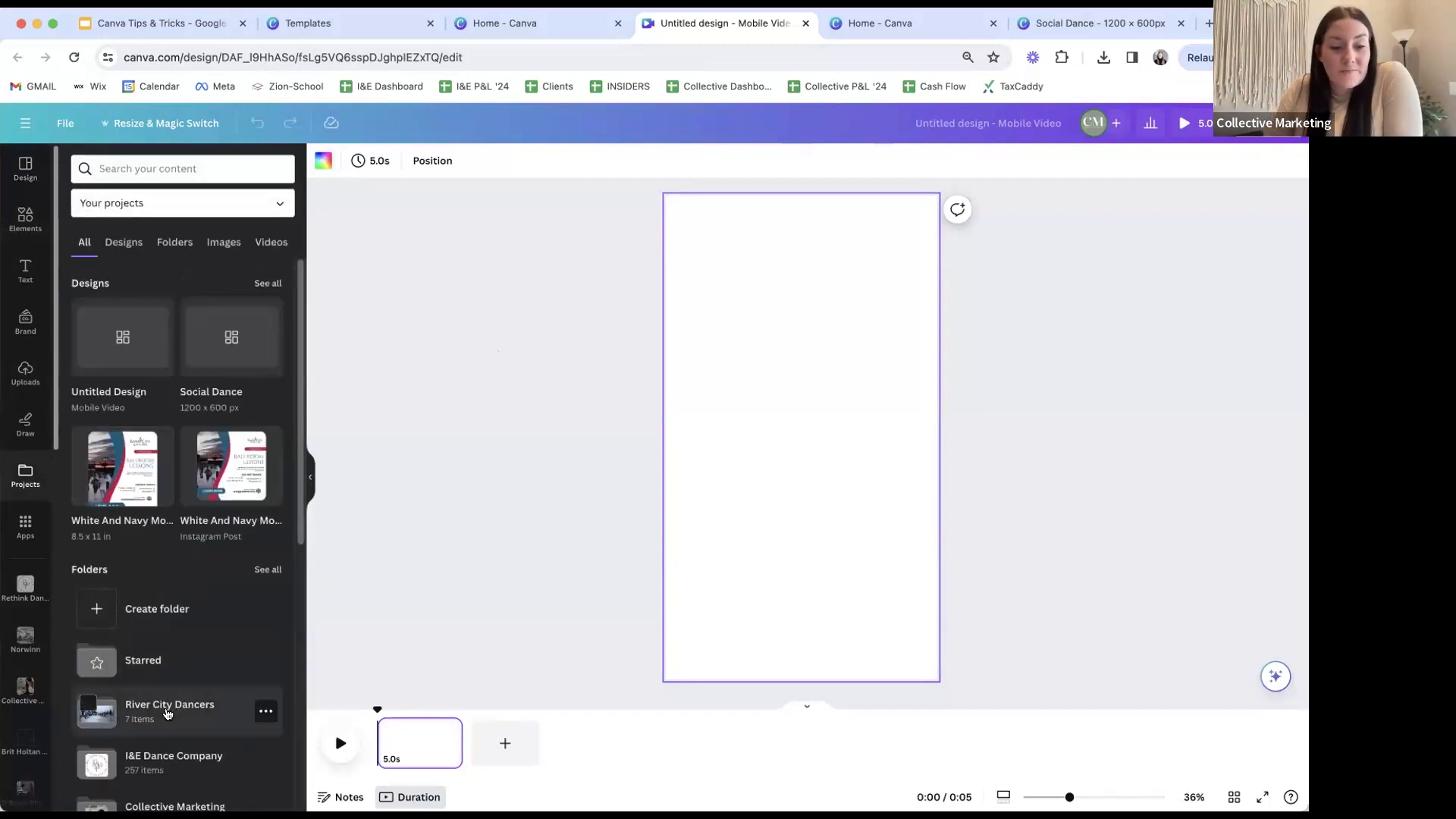
click(166, 709)
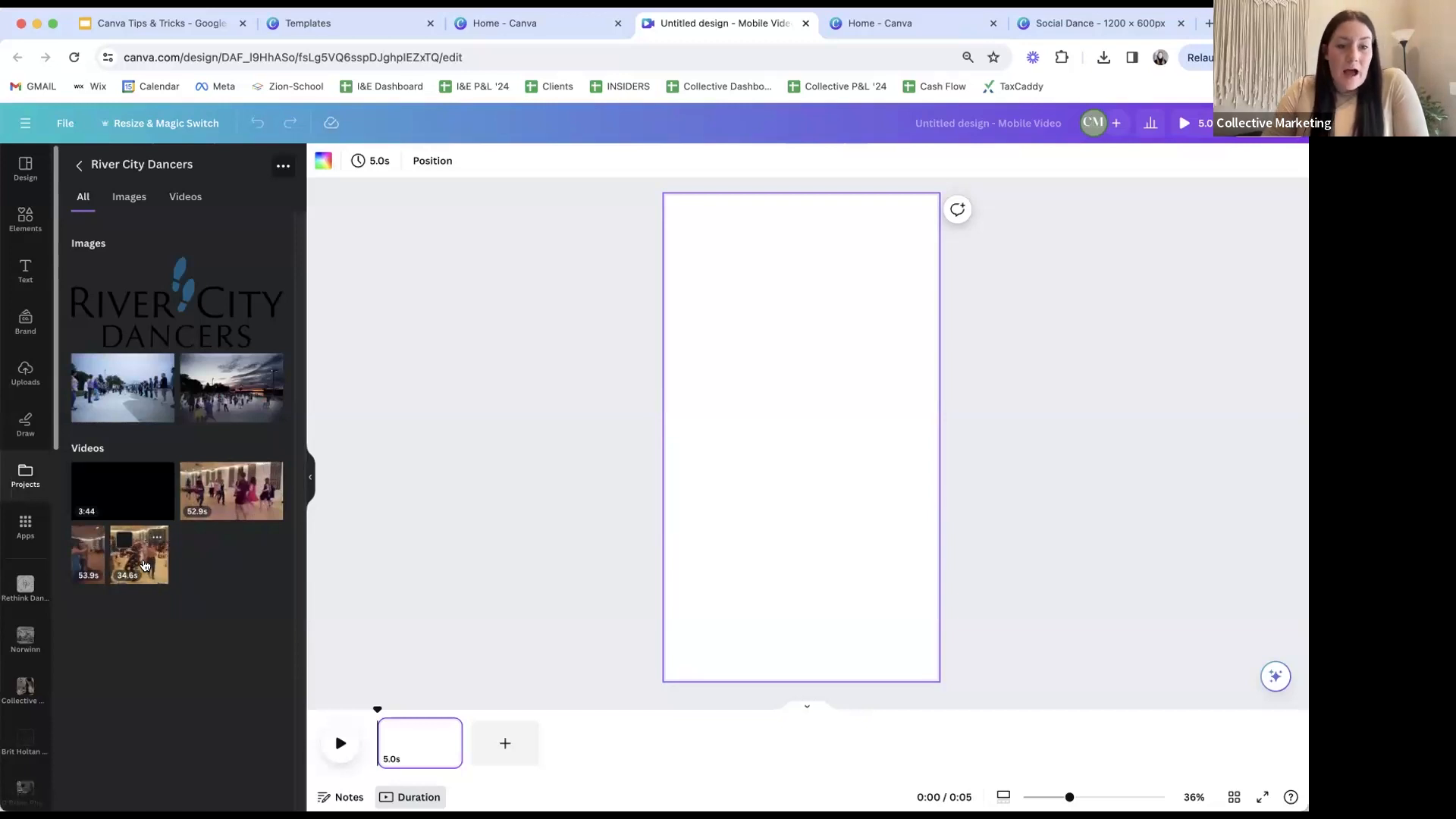
drag(145, 565, 725, 349)
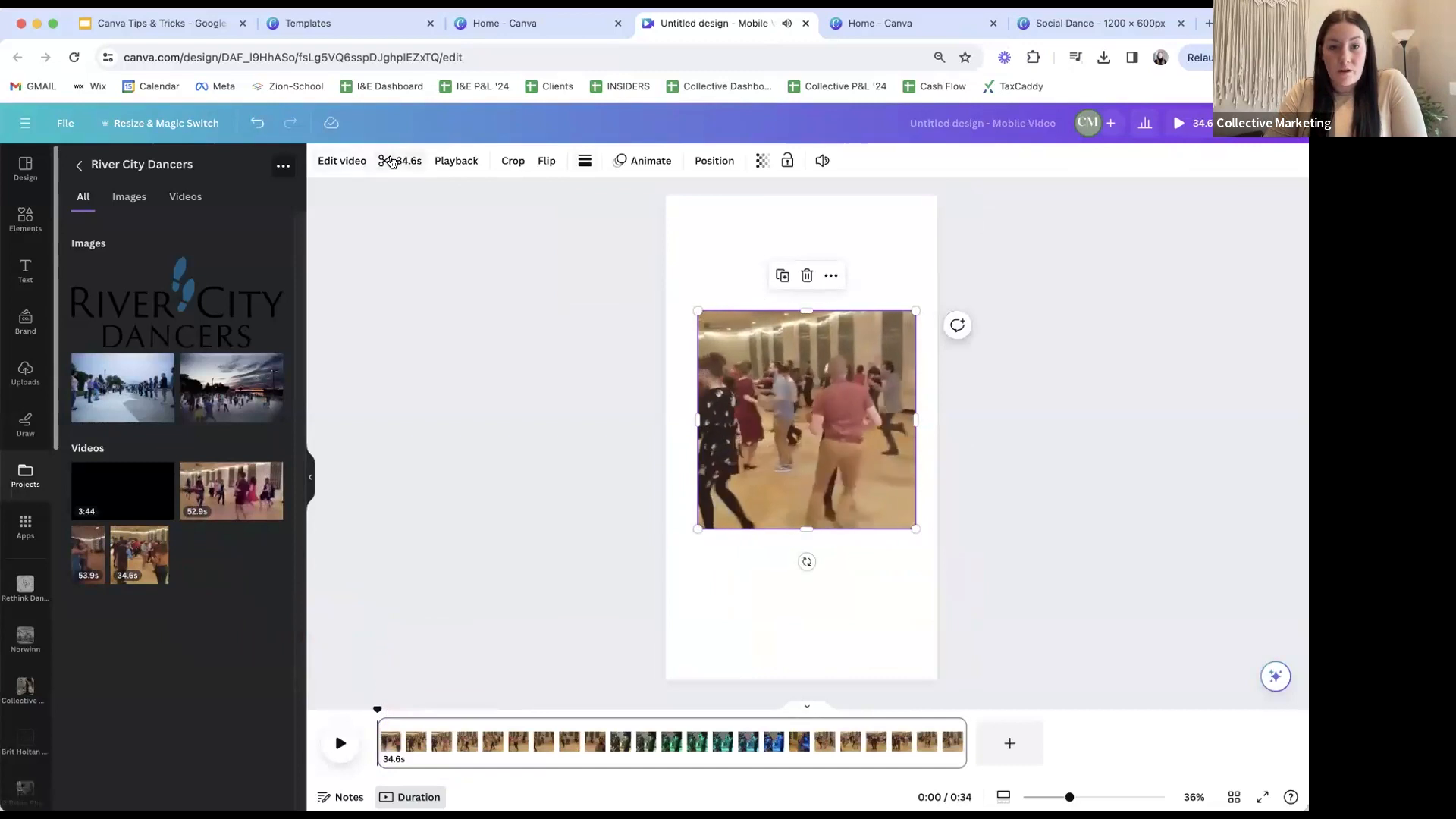
- Pause the dance clip's playback and mute its sound
click(390, 162)
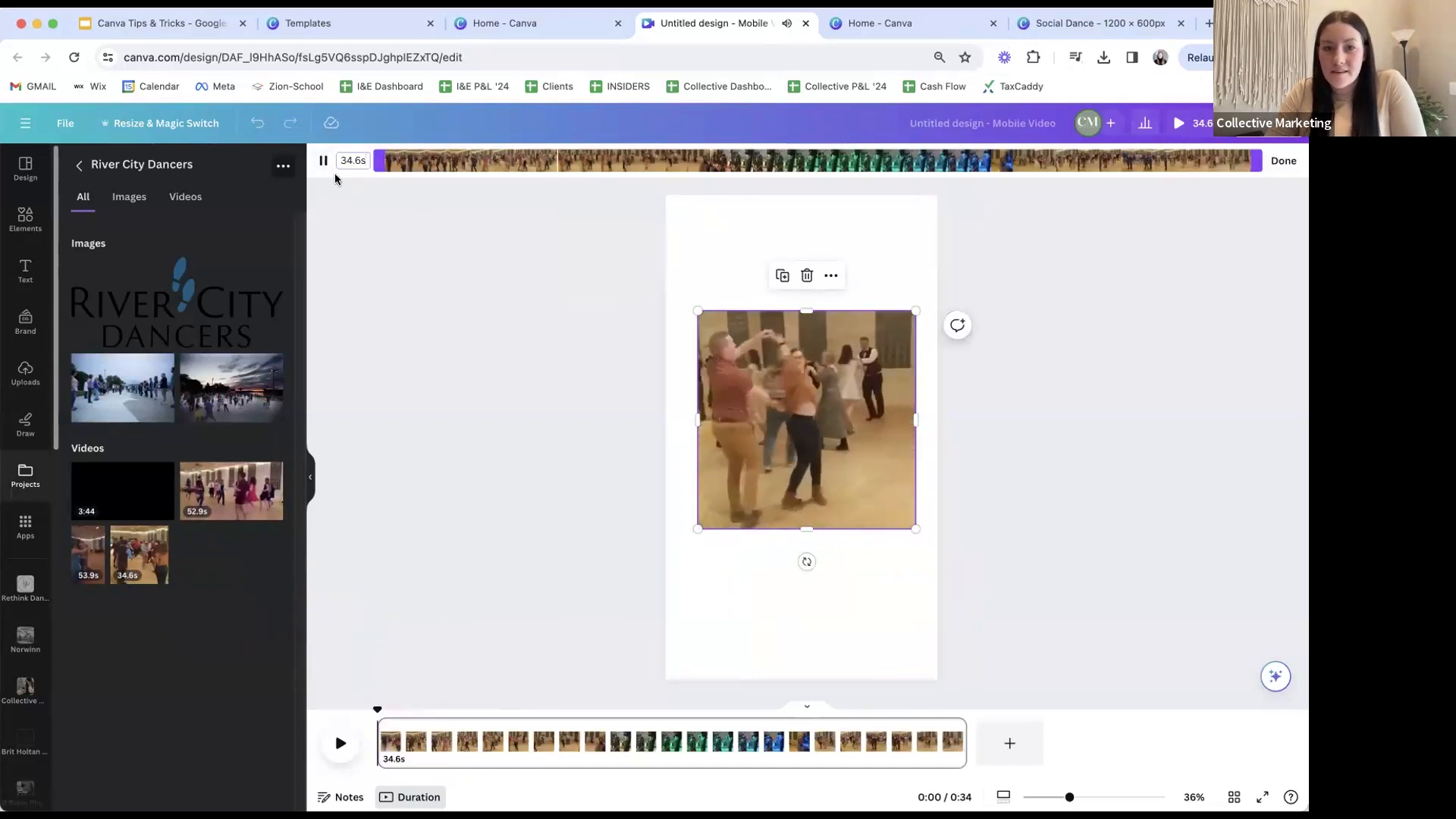
key(space)
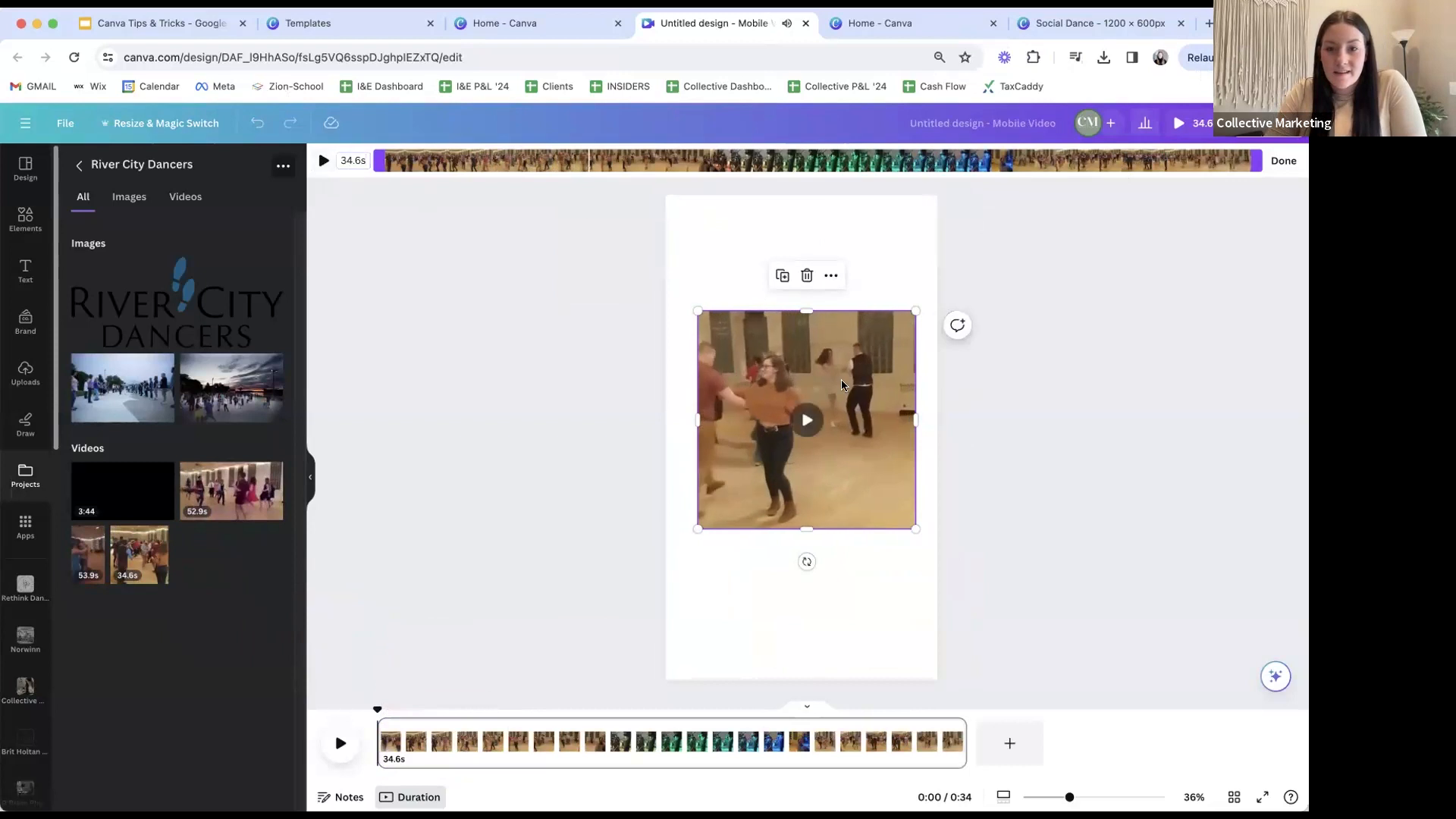
click(1283, 161)
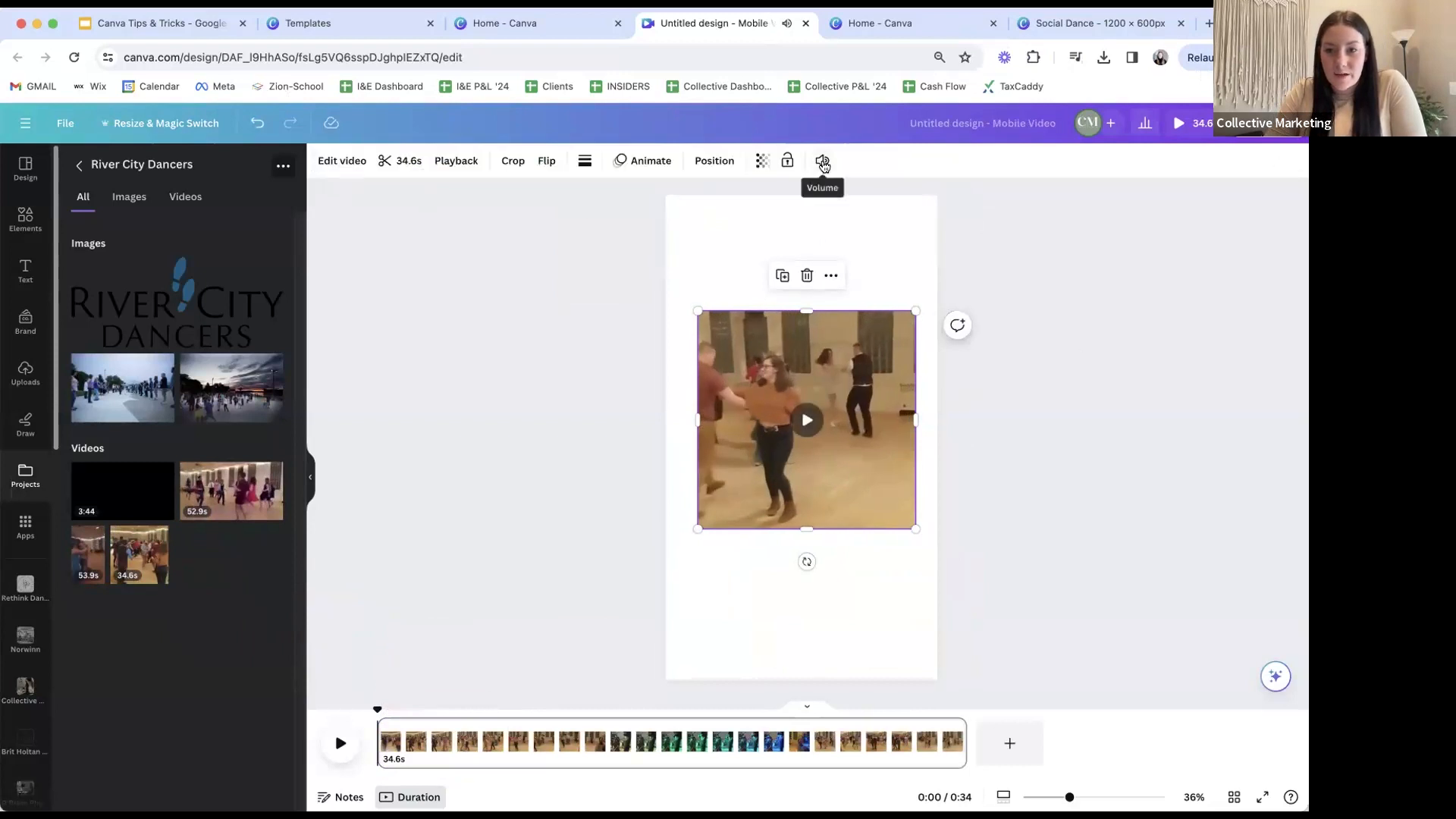
click(823, 163)
click(823, 163)
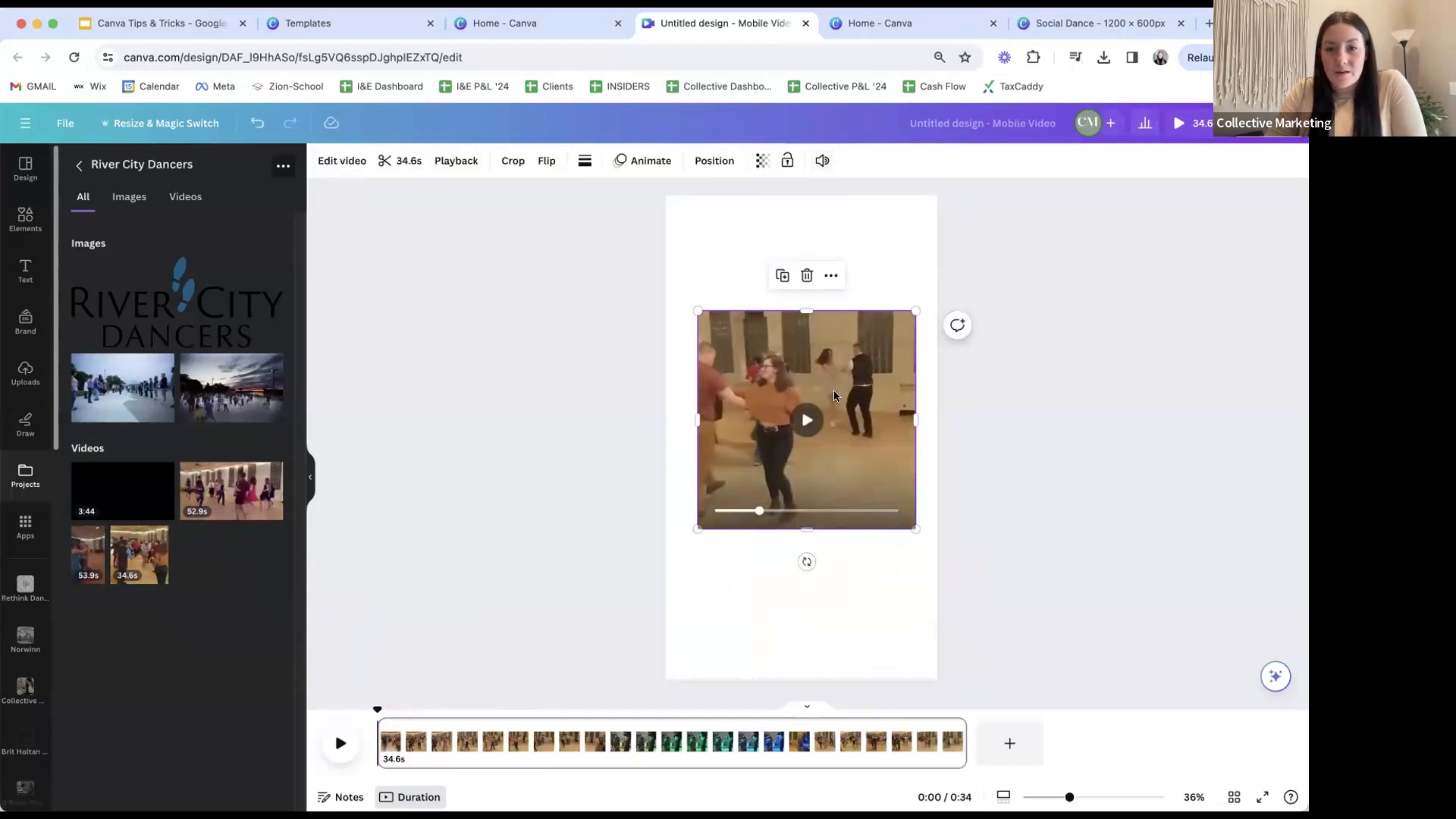
click(823, 161)
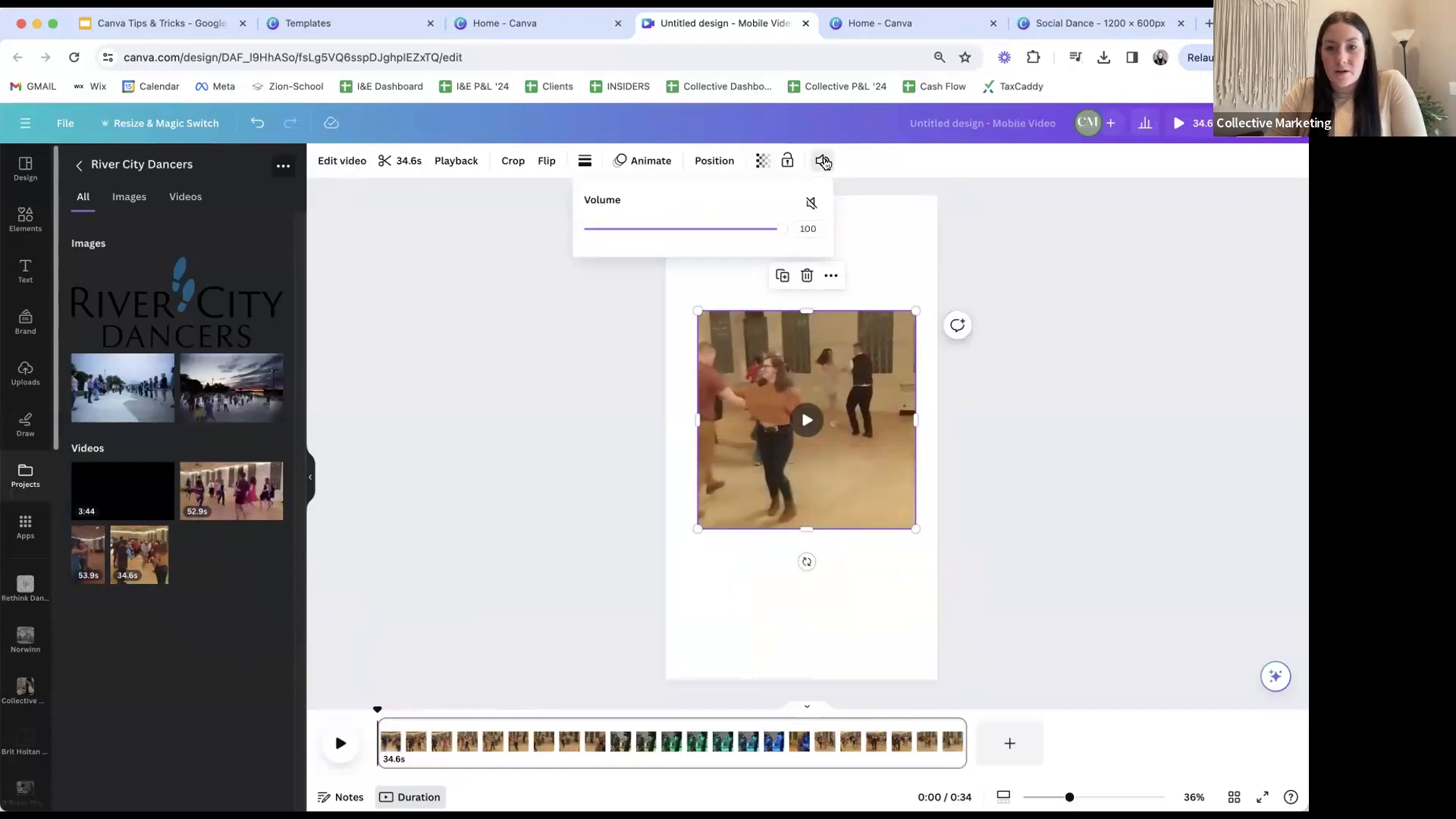
click(810, 204)
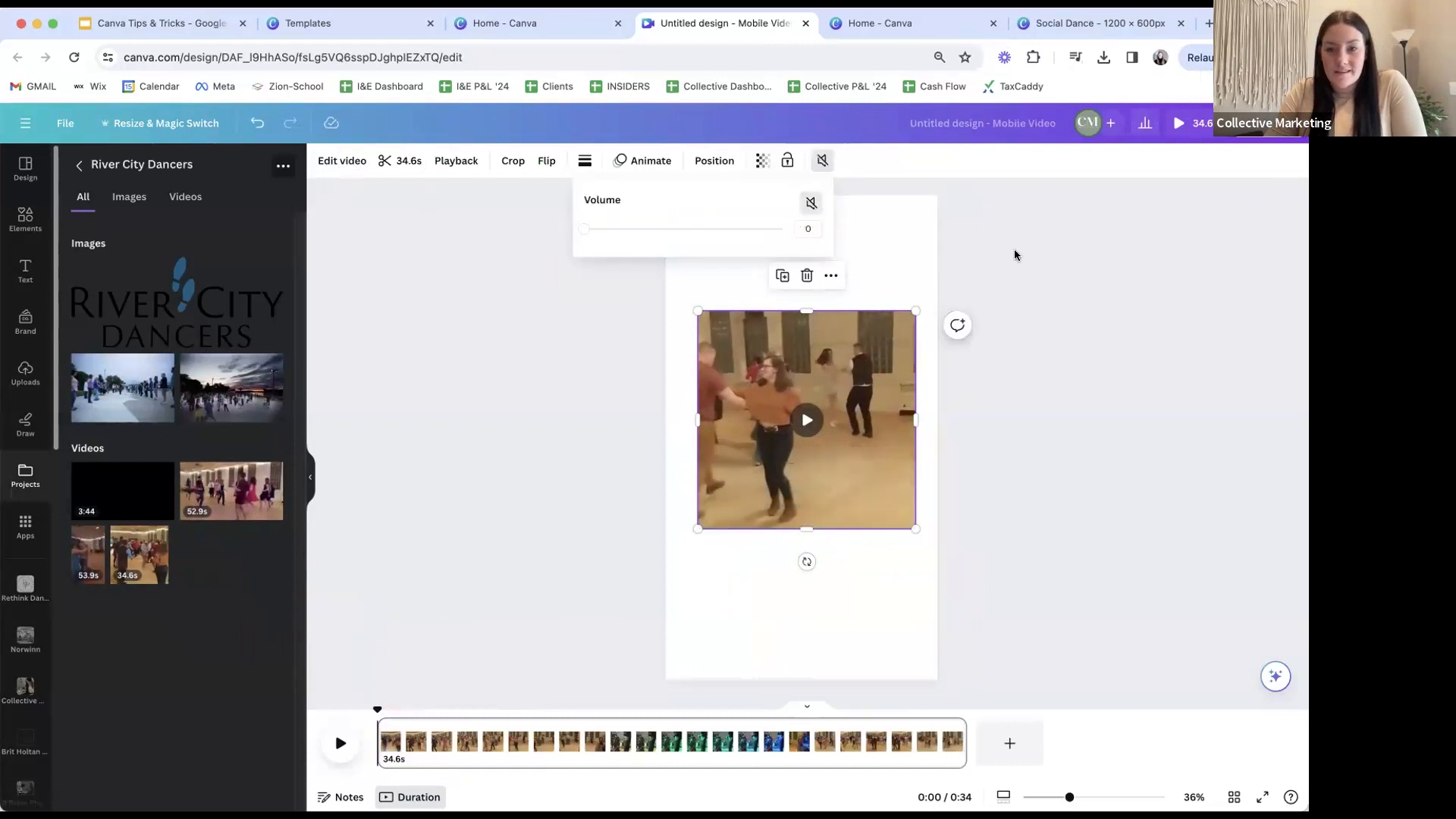
- Enlarge the dance clip to cover nearly the whole page and shift it sideways to frame the dancing couple
drag(698, 312, 582, 195)
drag(916, 530, 1066, 668)
drag(853, 366, 919, 372)
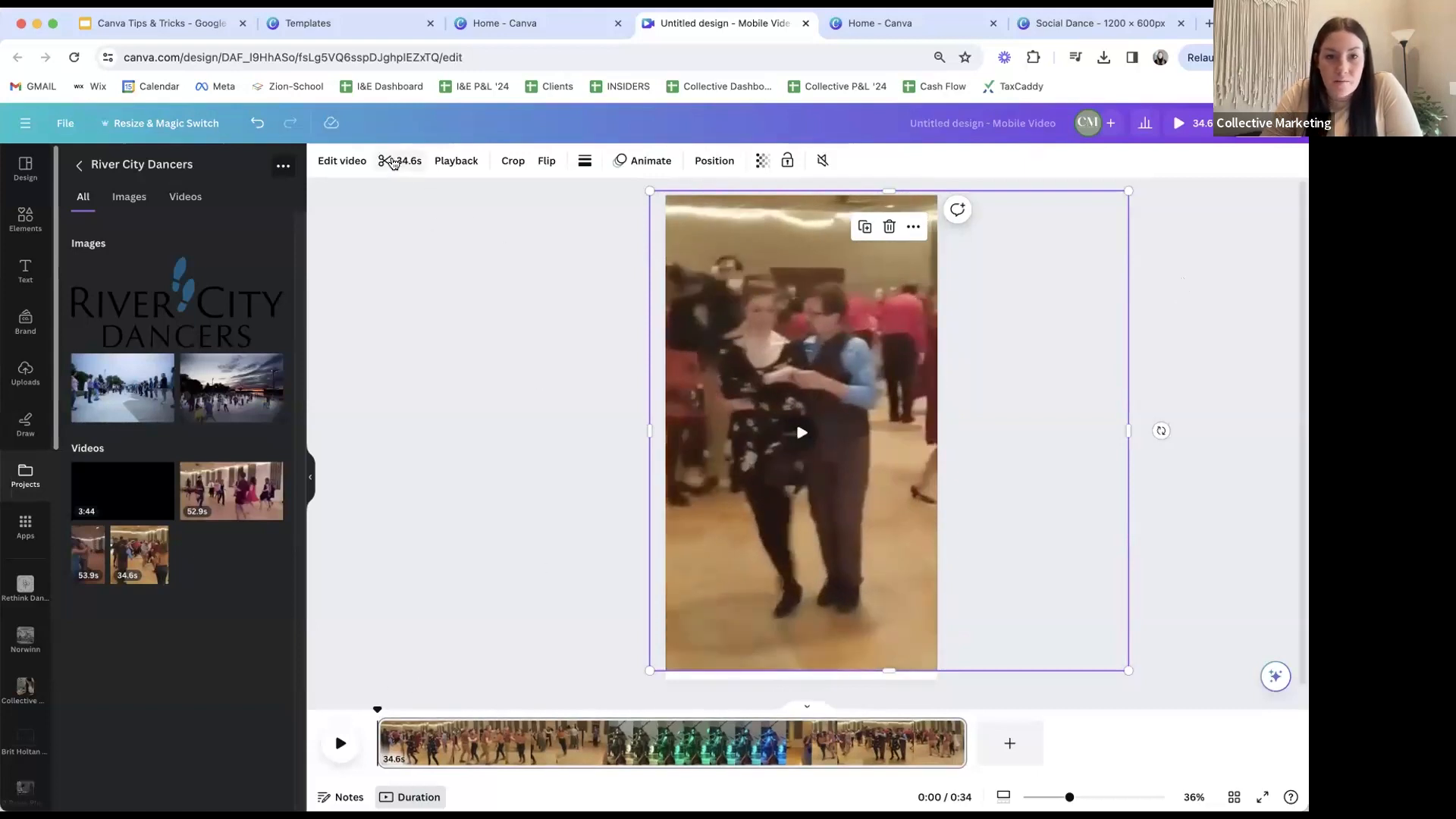
- Trim the dance clip to a 2.9-second section starting about 25 seconds into the footage
click(390, 164)
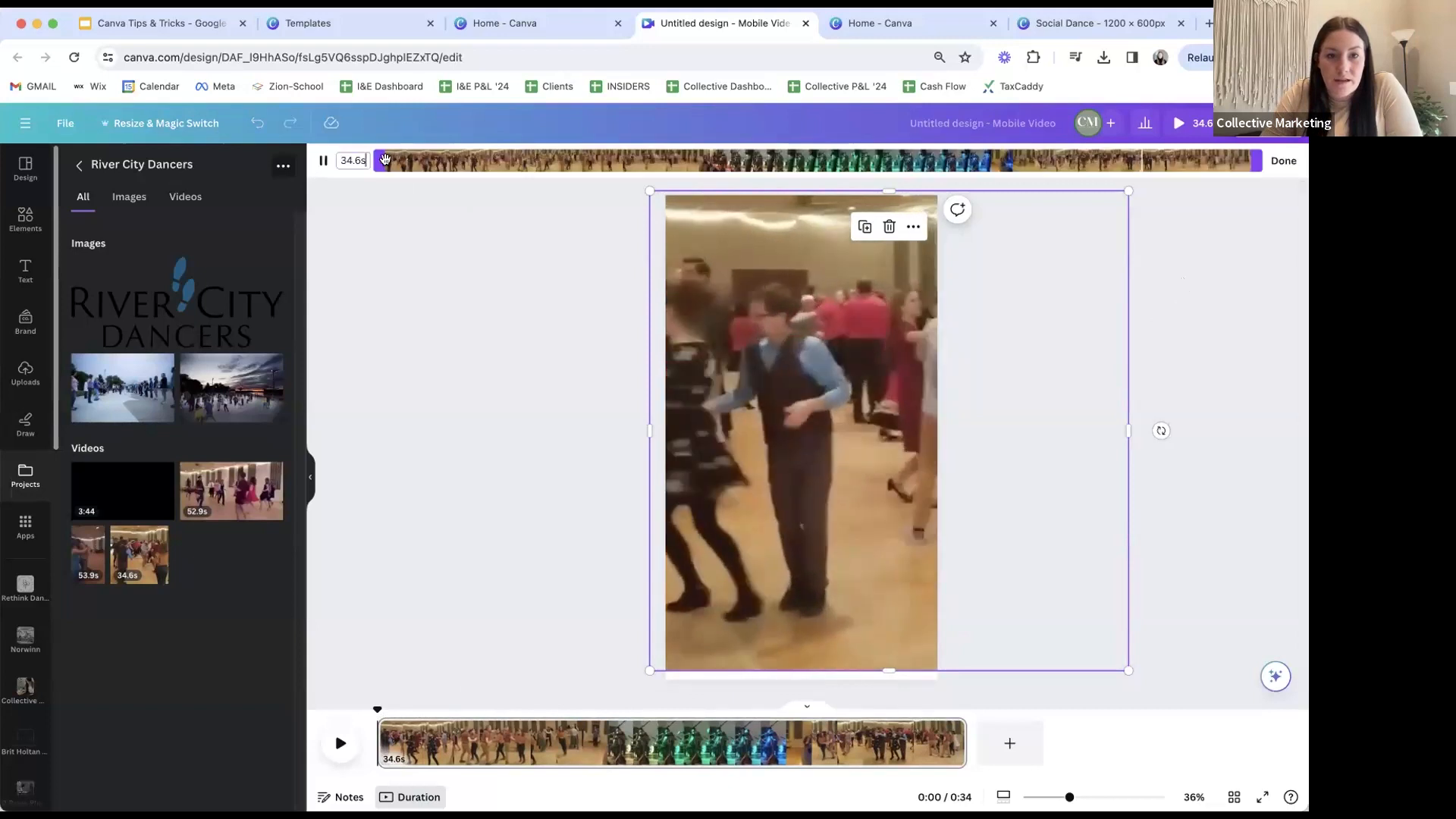
drag(384, 161, 1009, 157)
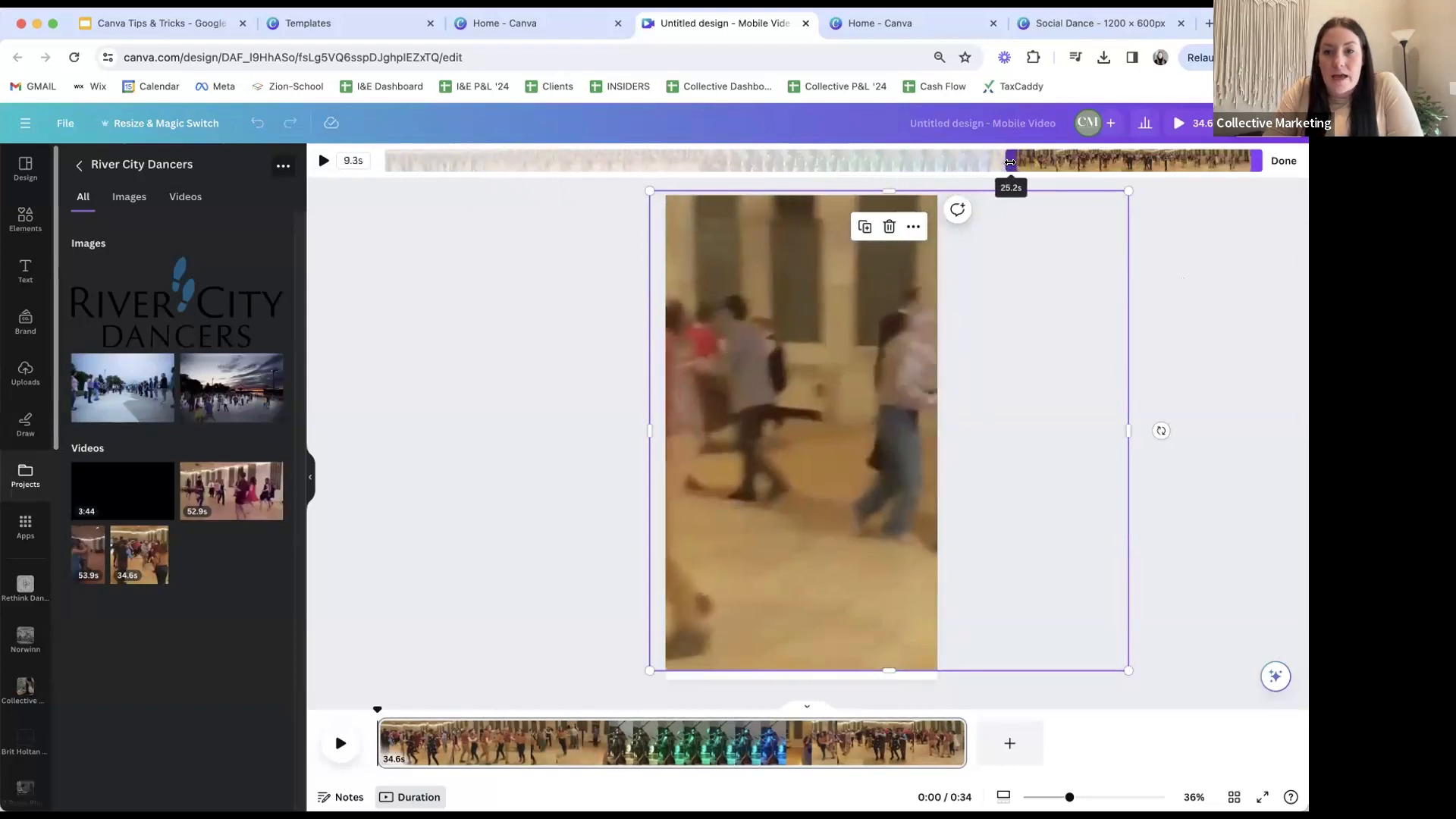
click(323, 161)
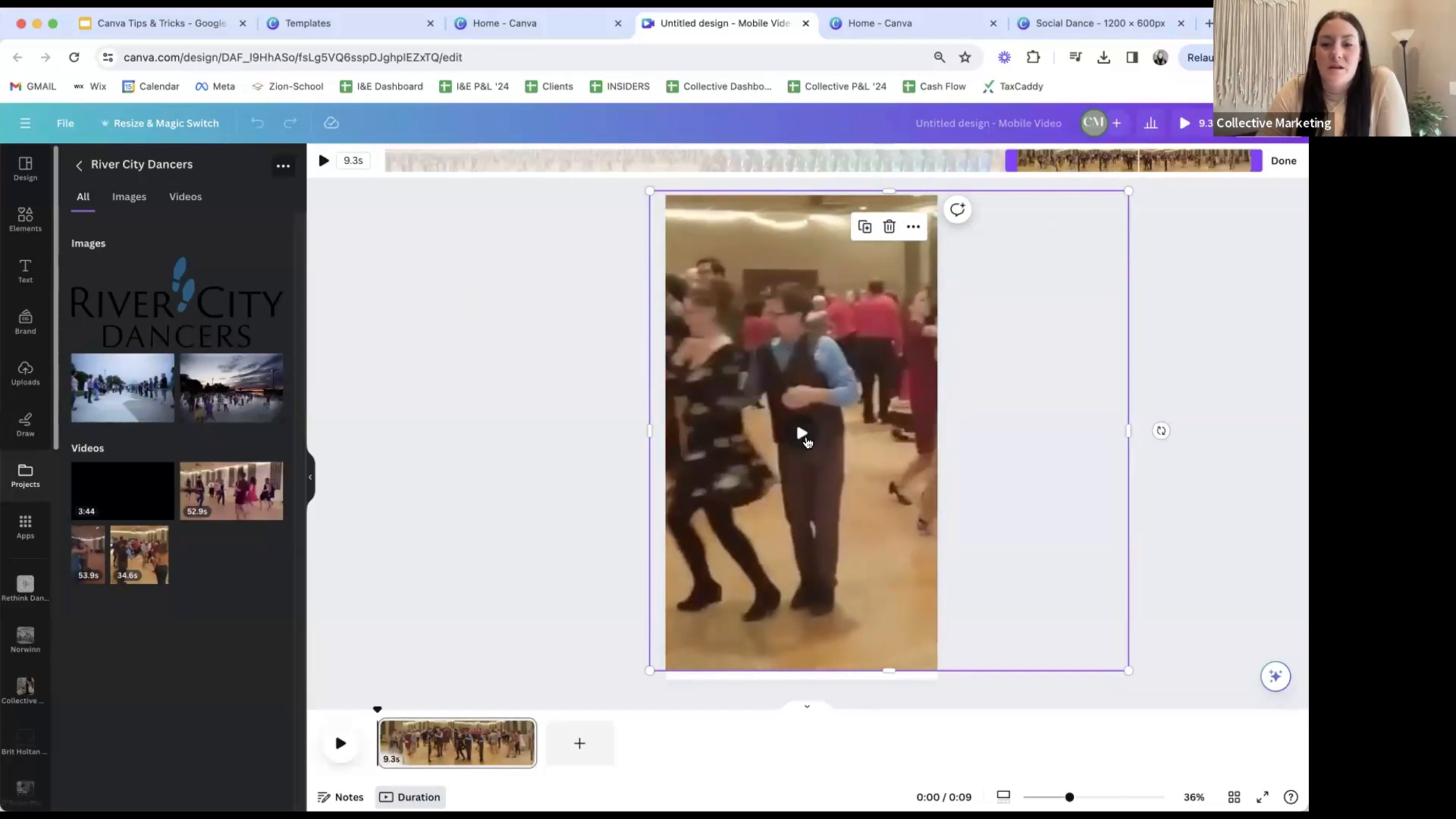
drag(1011, 160, 1014, 161)
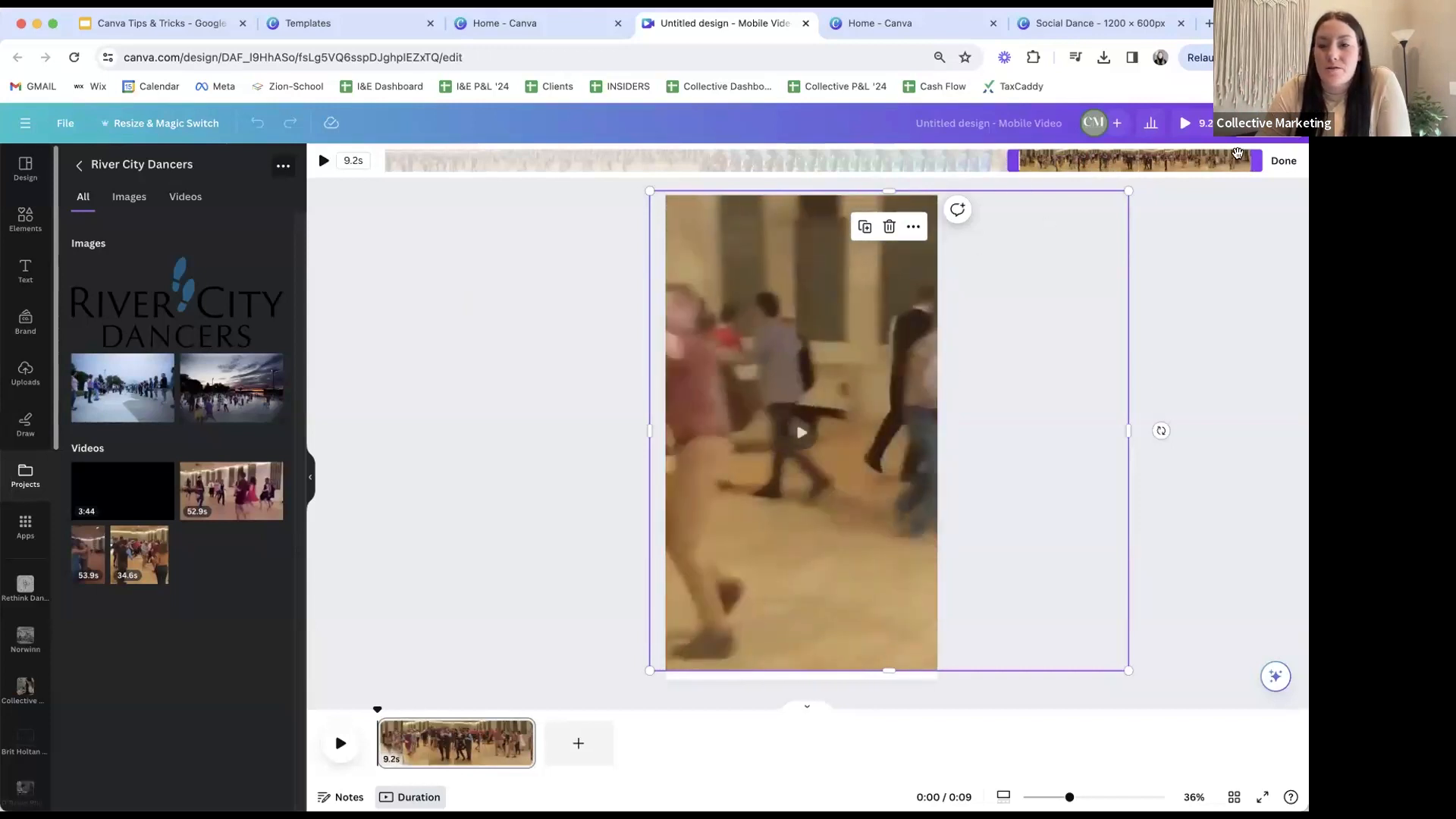
drag(1248, 161, 1070, 161)
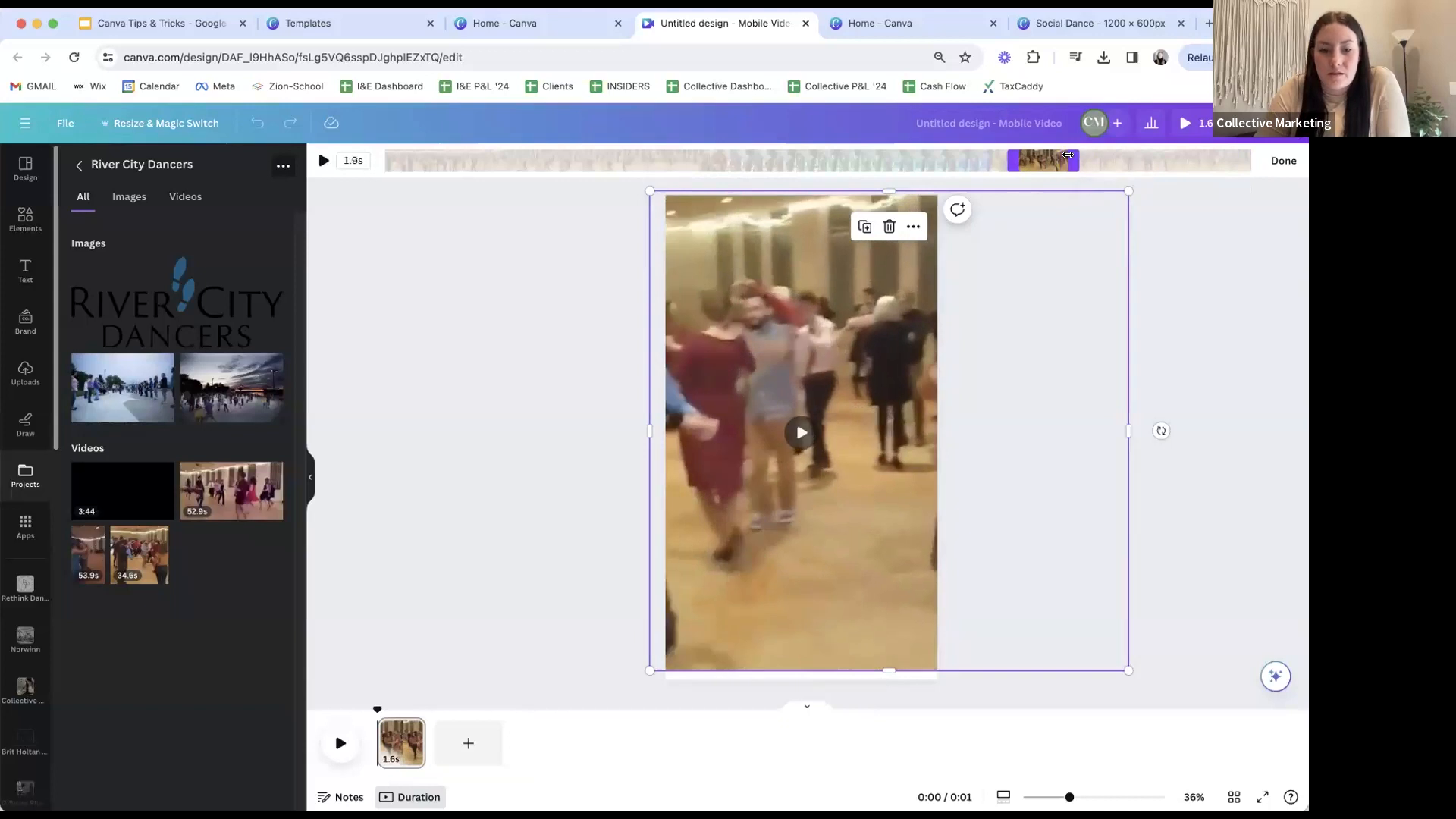
drag(1085, 157, 1086, 157)
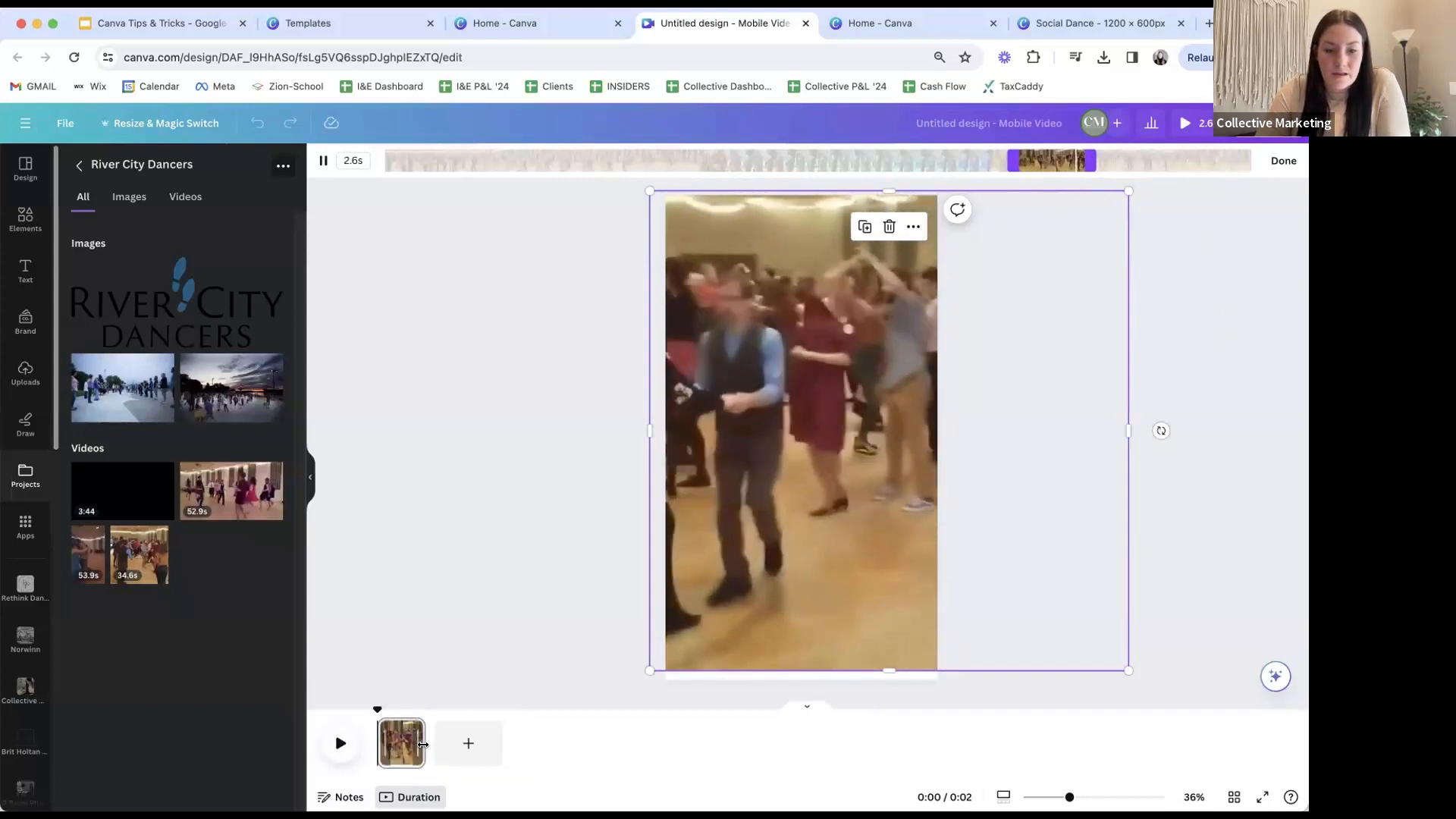
drag(425, 744, 428, 747)
click(1102, 321)
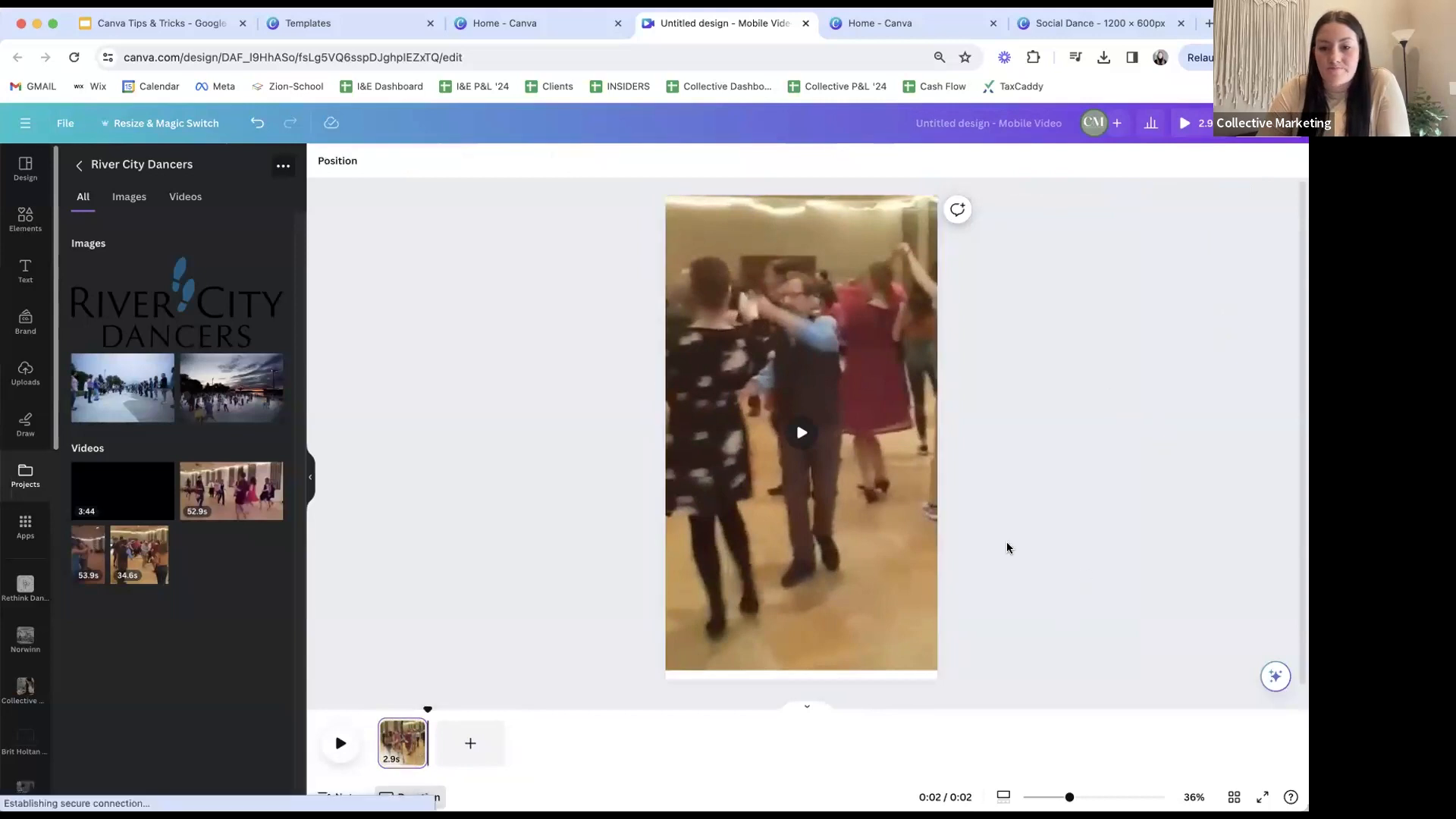
- Move the clip down to cover the white gap along the page's lower edge
click(925, 552)
drag(912, 513, 911, 514)
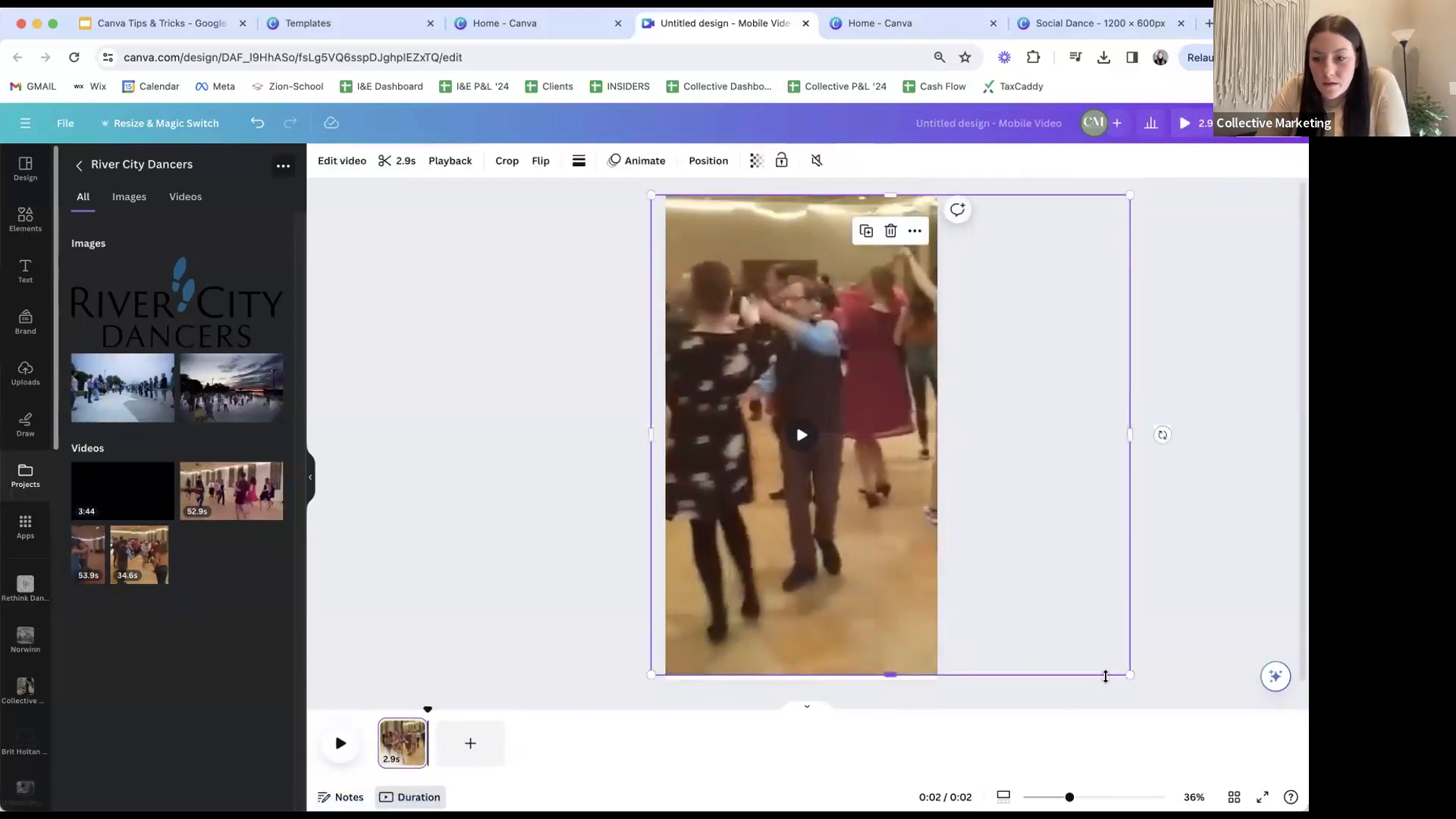
click(1190, 514)
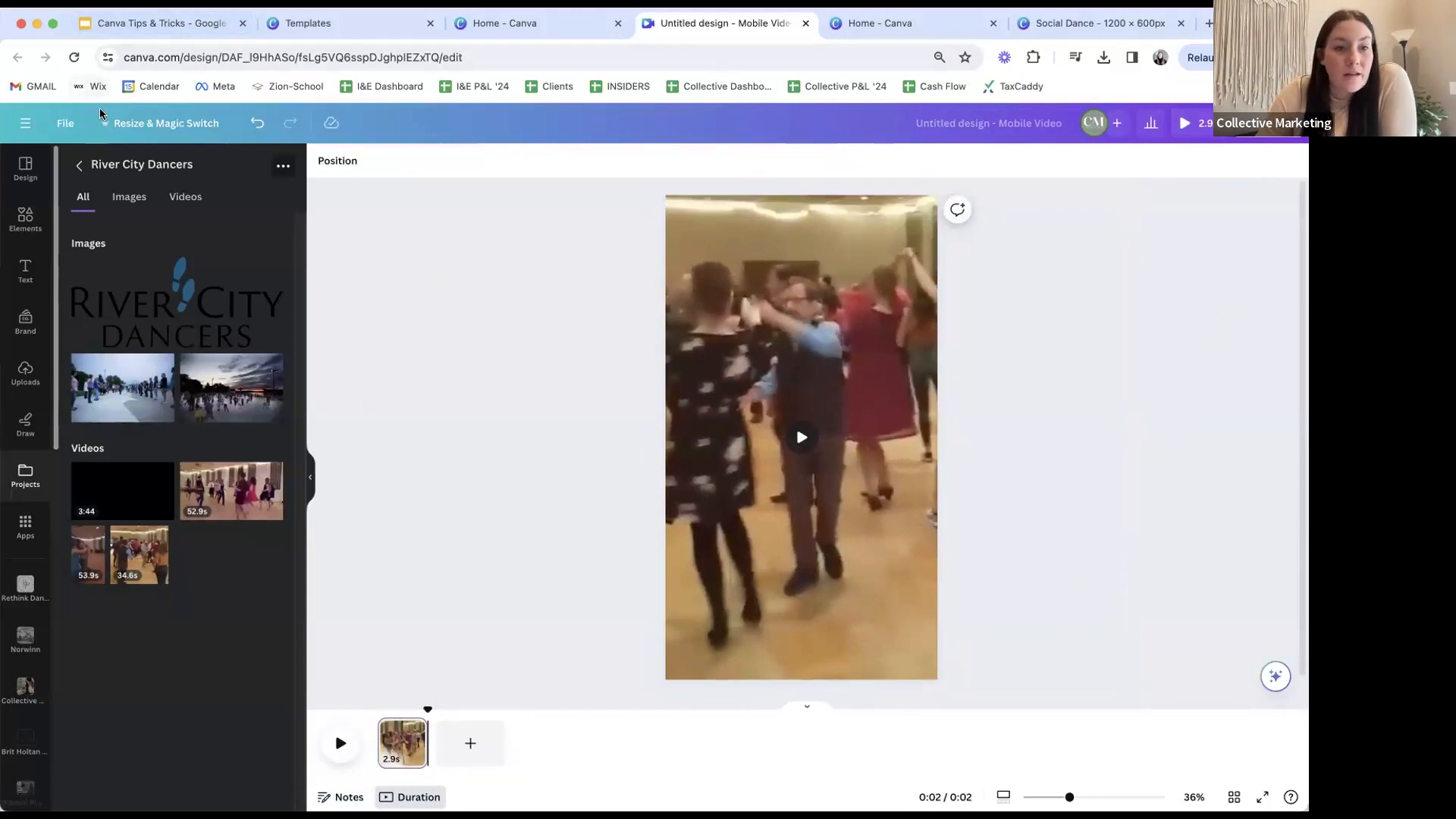
- Add the 52.9-second River City Dancers video as the second page and mute it
drag(228, 493, 477, 749)
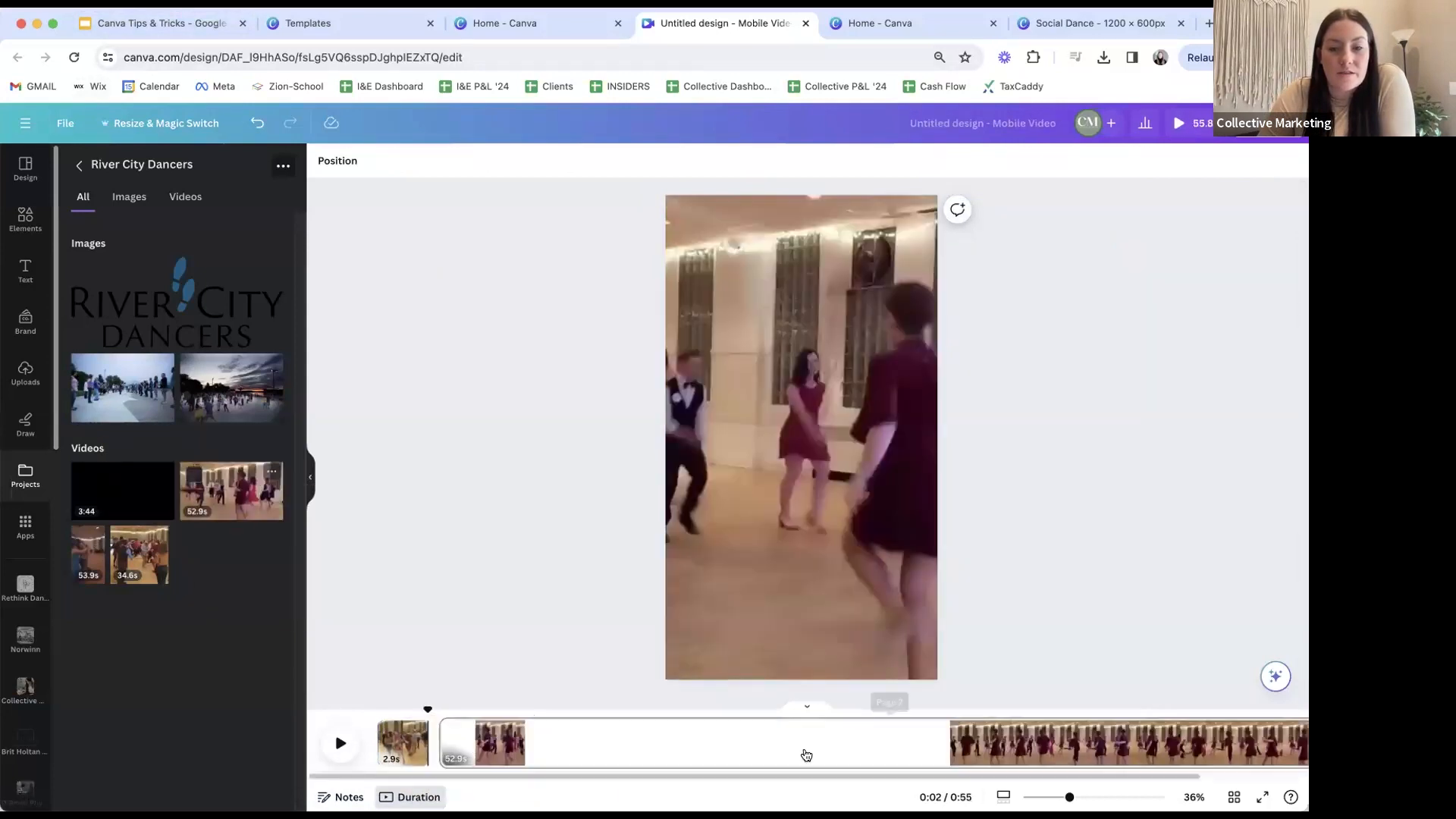
click(666, 751)
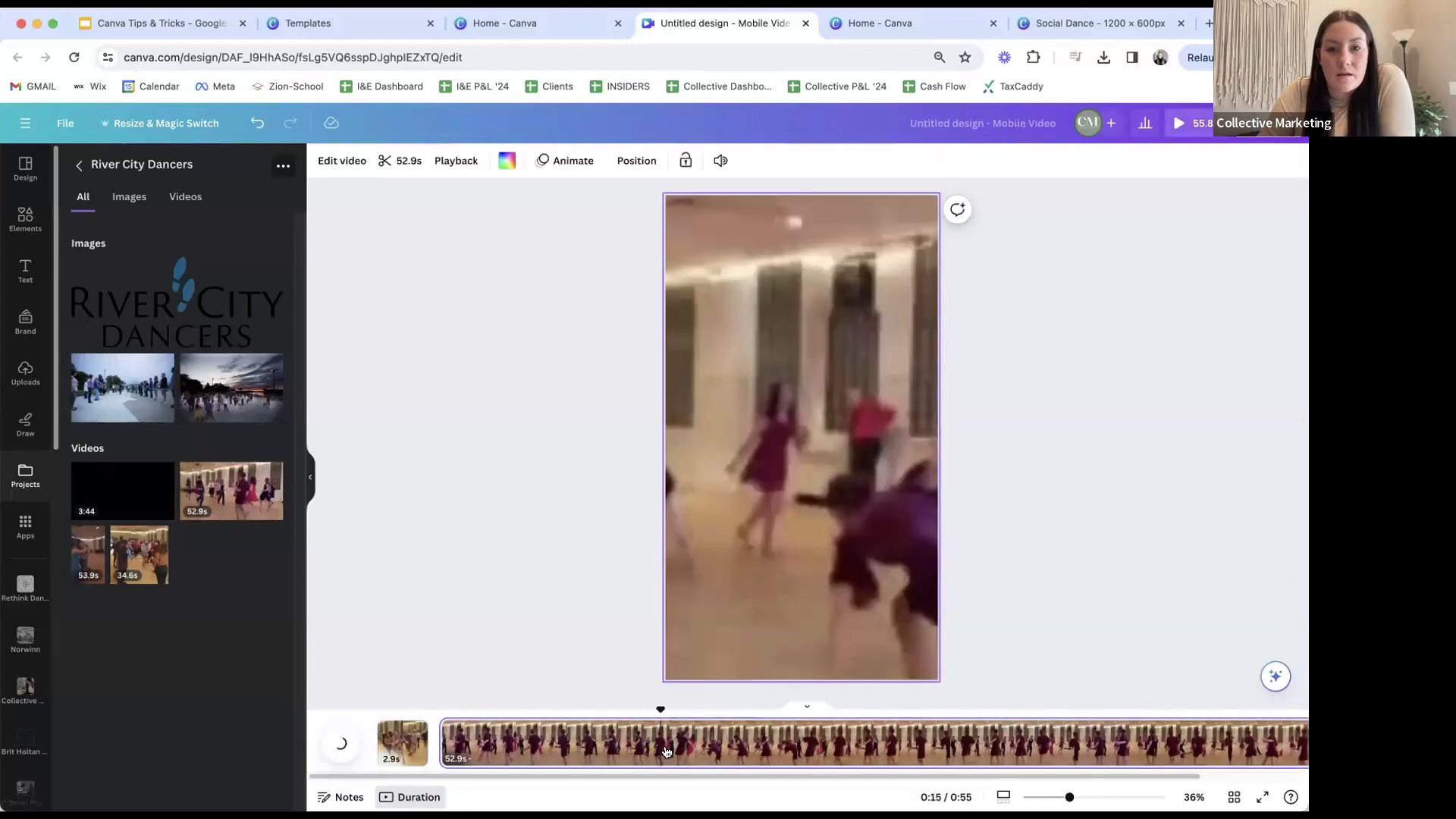
click(721, 160)
click(706, 206)
click(872, 419)
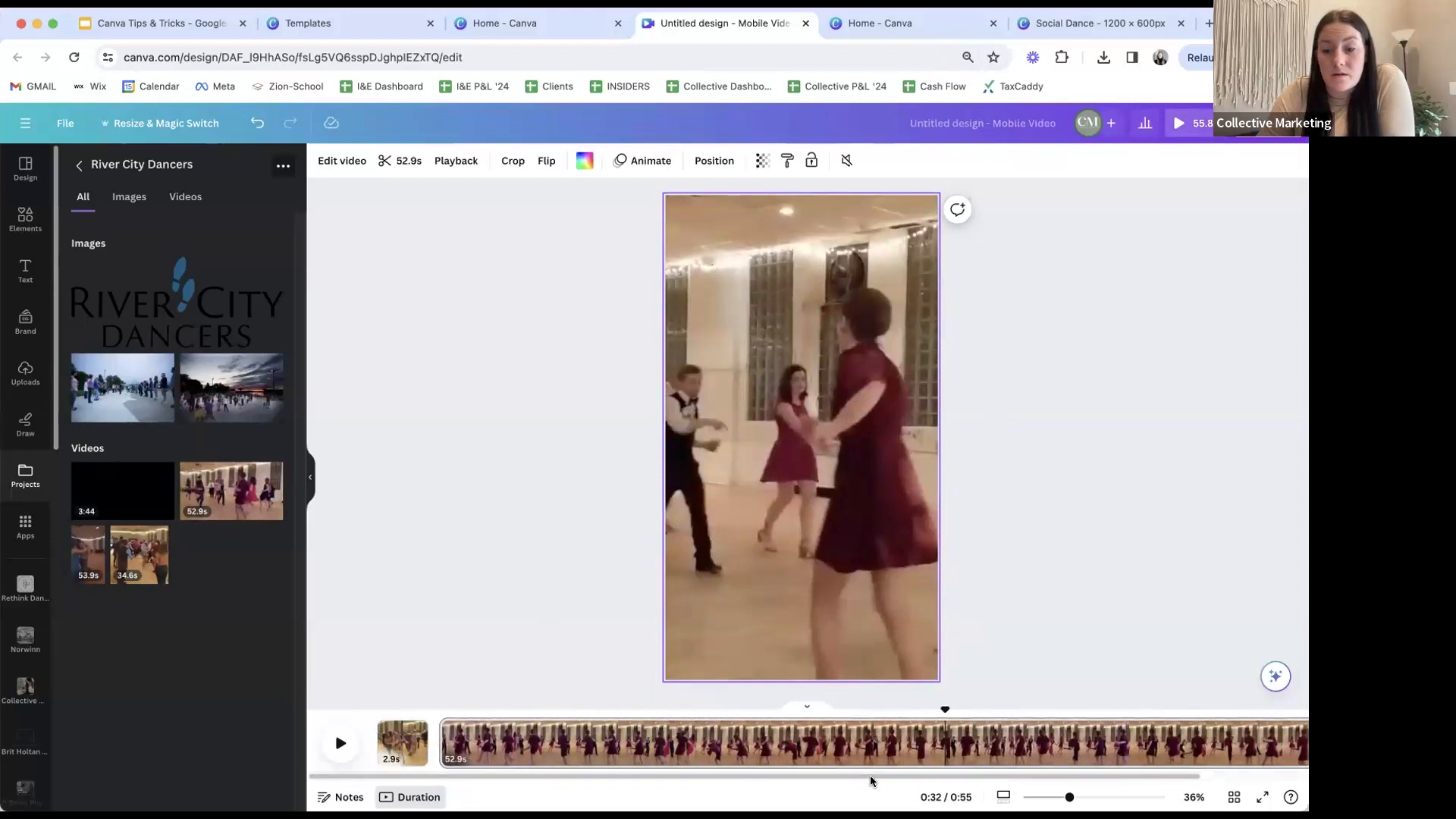
- Trim the second page's video to 3.0 seconds
drag(871, 777, 472, 751)
click(482, 728)
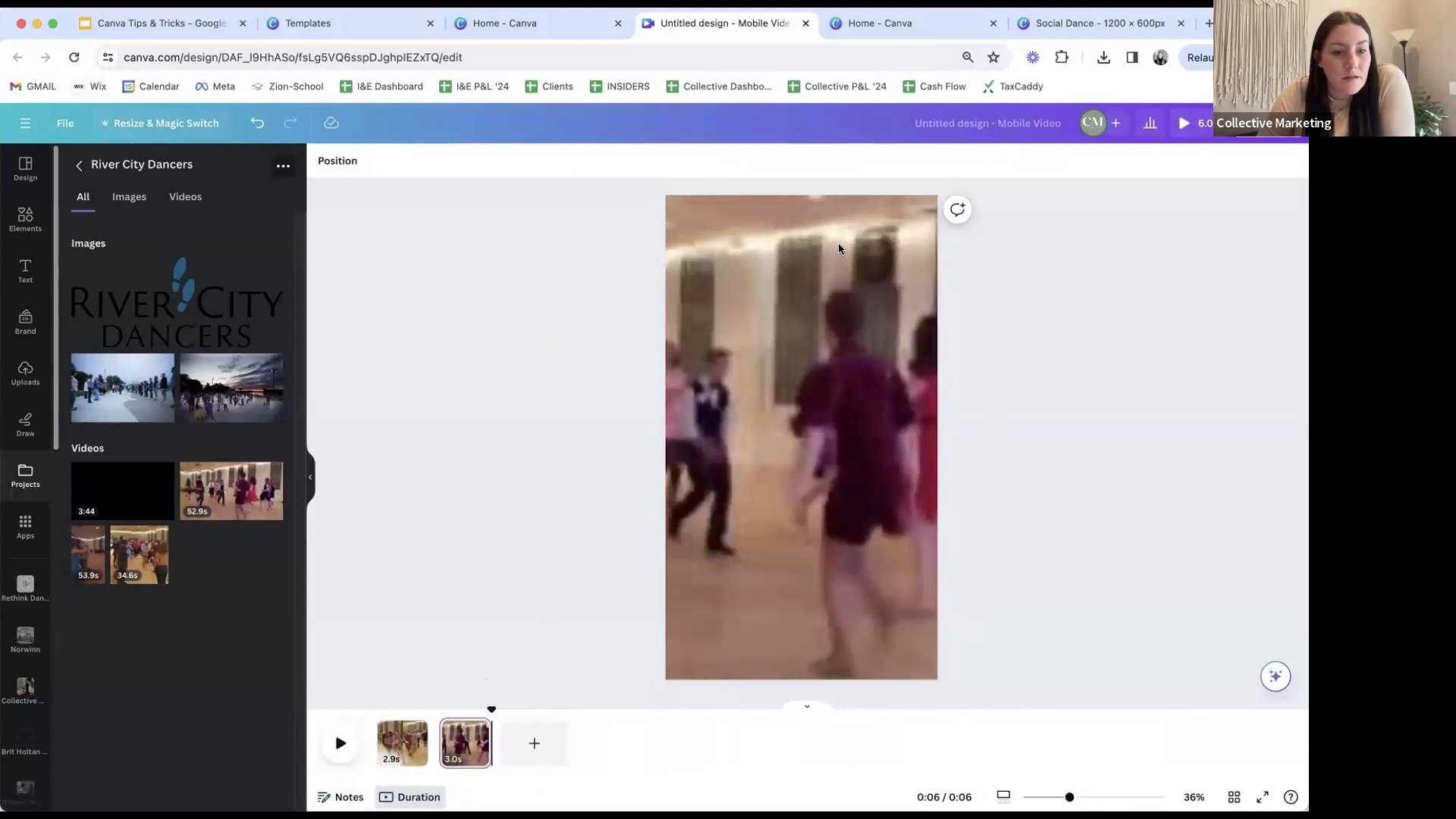
- Add the 53.9-second River City Dancers video as the third page and trim it to 3.0 seconds
drag(84, 561, 520, 751)
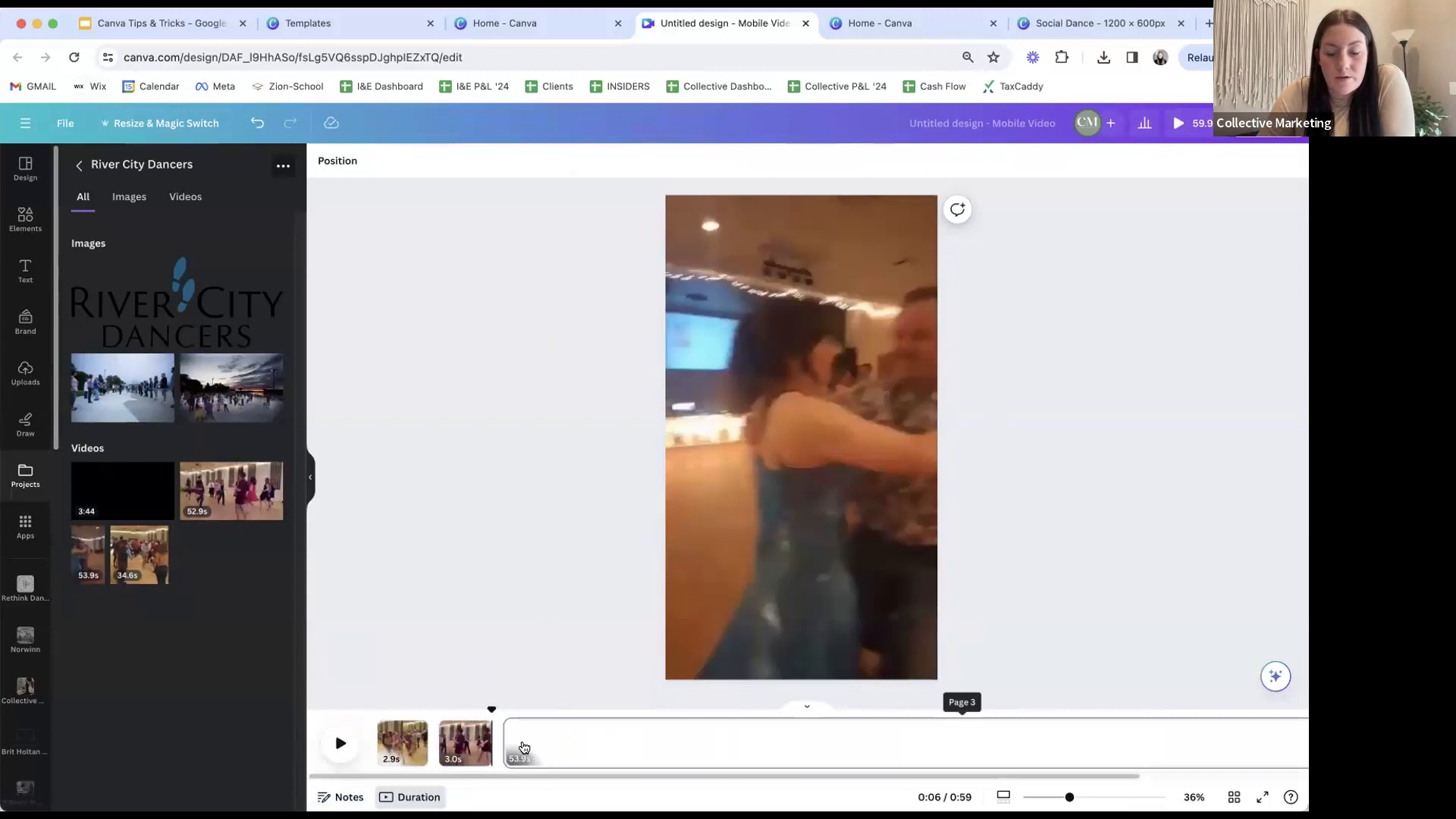
click(722, 162)
click(709, 203)
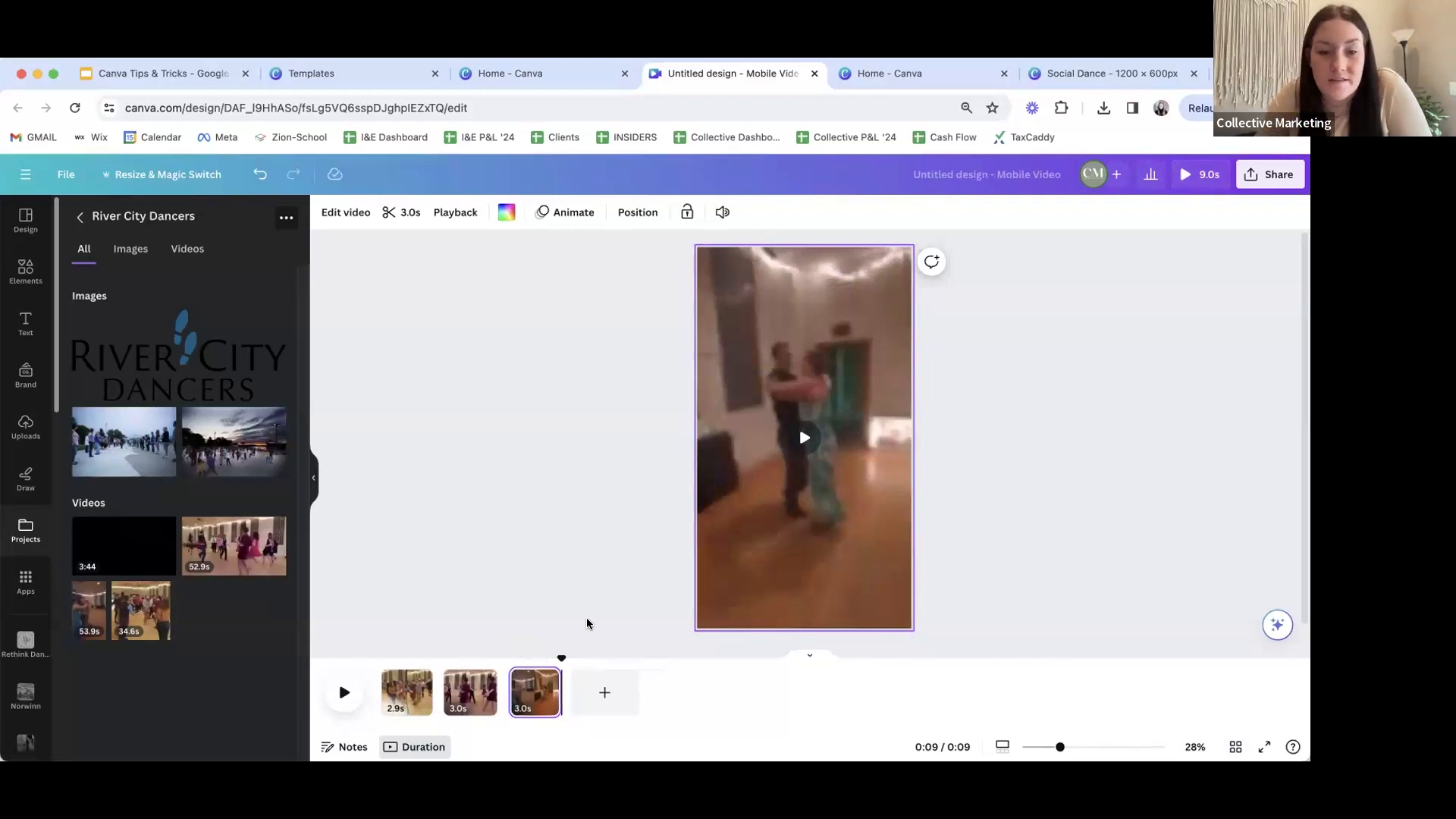
click(570, 589)
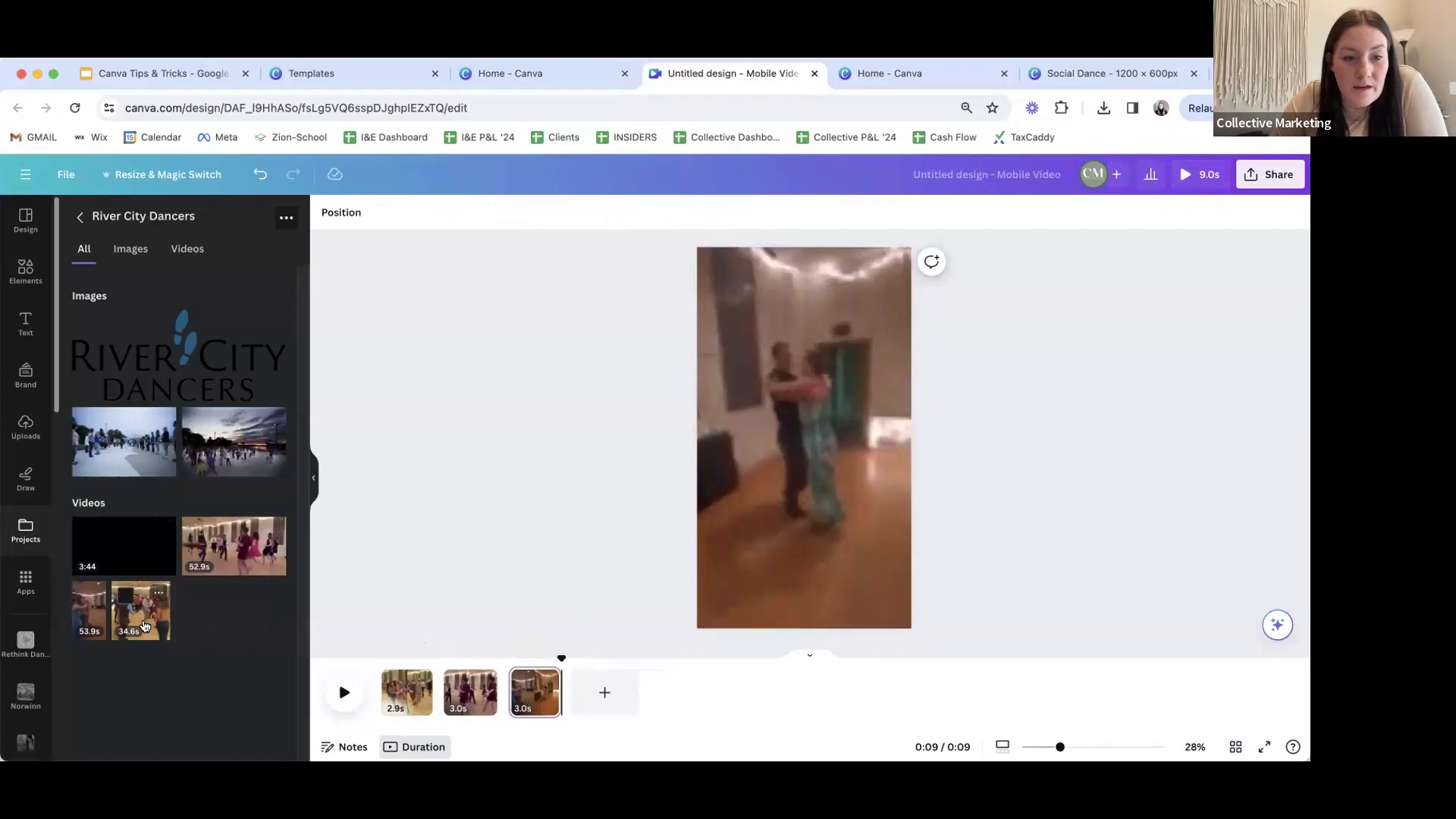
- Add the 34.6-second video as the fourth page, starting at the green-lit band section, and reposition the footage within its crop frame
drag(141, 610, 599, 682)
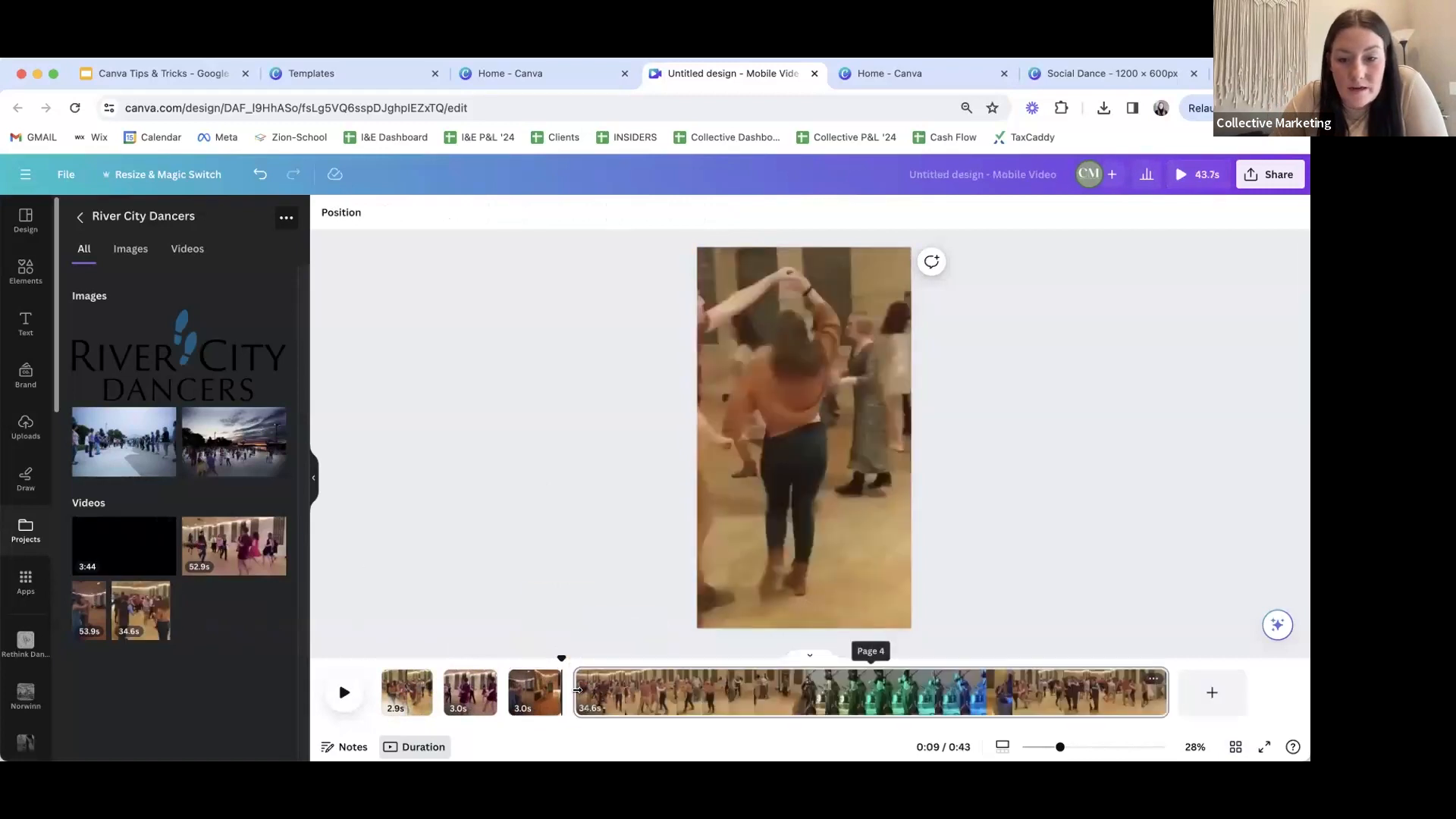
mouse_move(824, 692)
mouse_down()
mouse_move(872, 693)
mouse_move(789, 697)
mouse_move(850, 694)
mouse_up()
click(837, 347)
double_click(837, 347)
drag(838, 347, 847, 395)
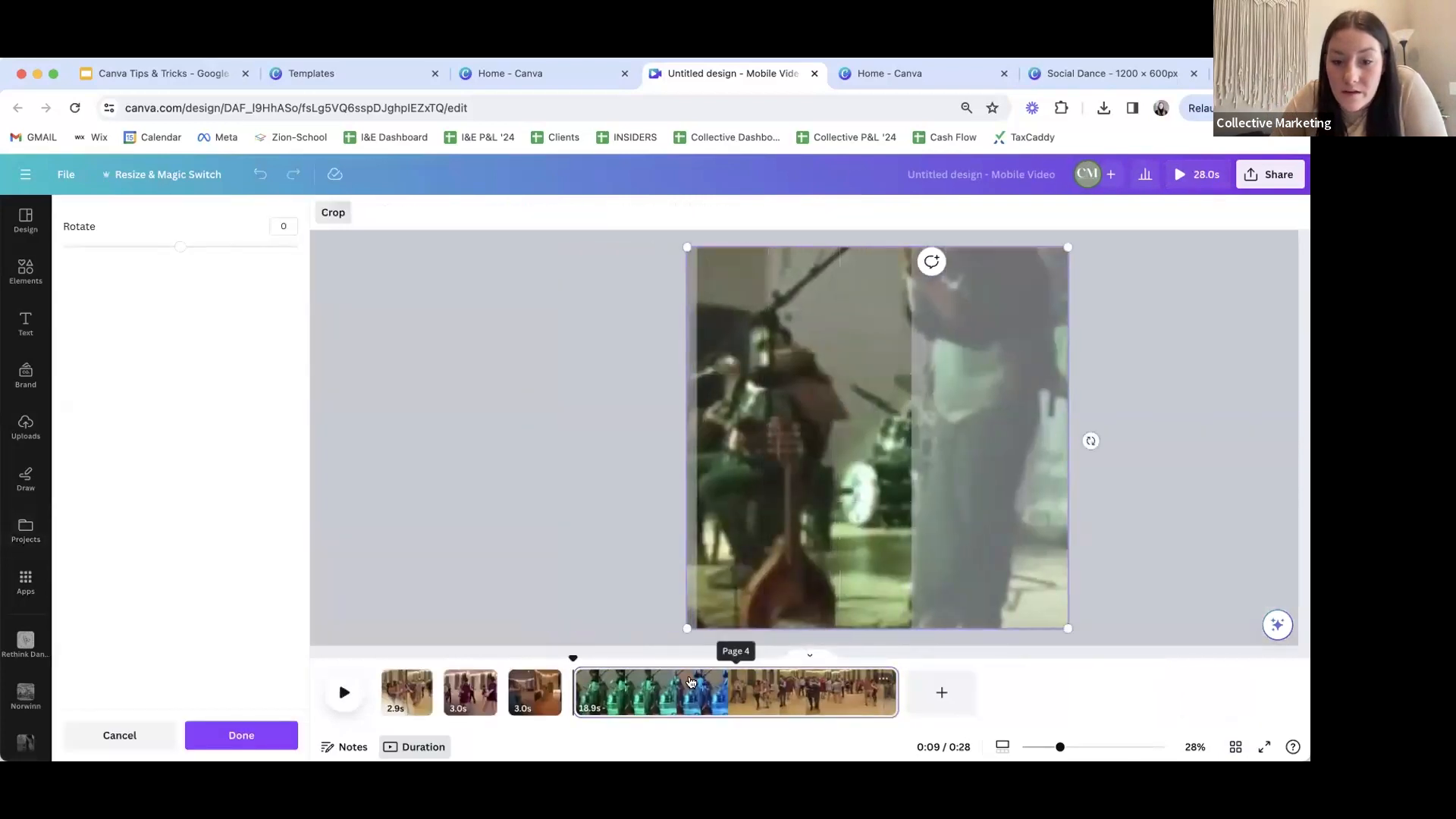
- Trim the end of the fourth page's band clip so it lasts 3.0 seconds
drag(895, 692, 616, 705)
click(437, 603)
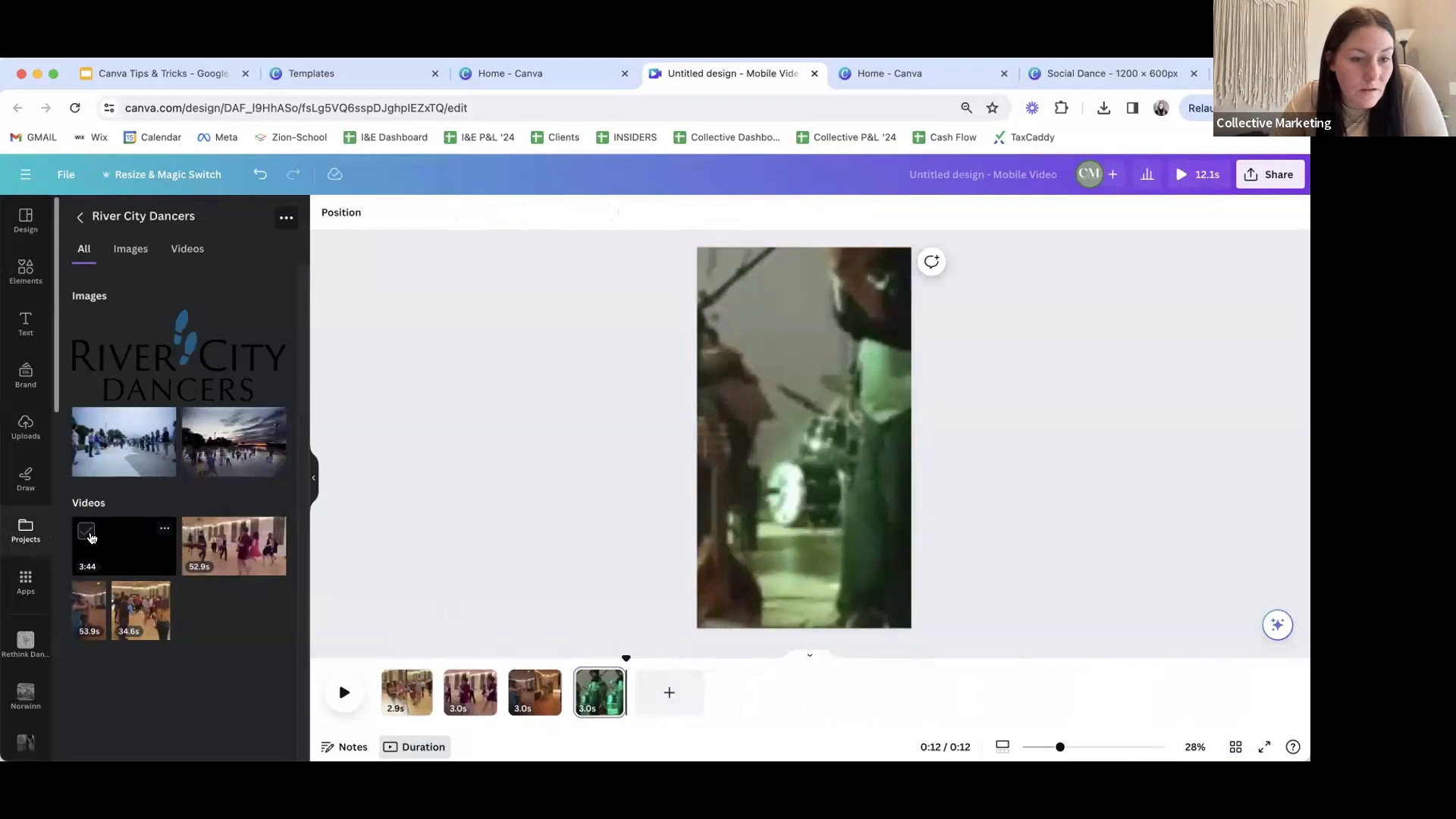
- Add the 3:44 River City Dancers video as the fifth page, starting at the street-dancing section, and trim it to 3.0 seconds
drag(140, 549, 1139, 695)
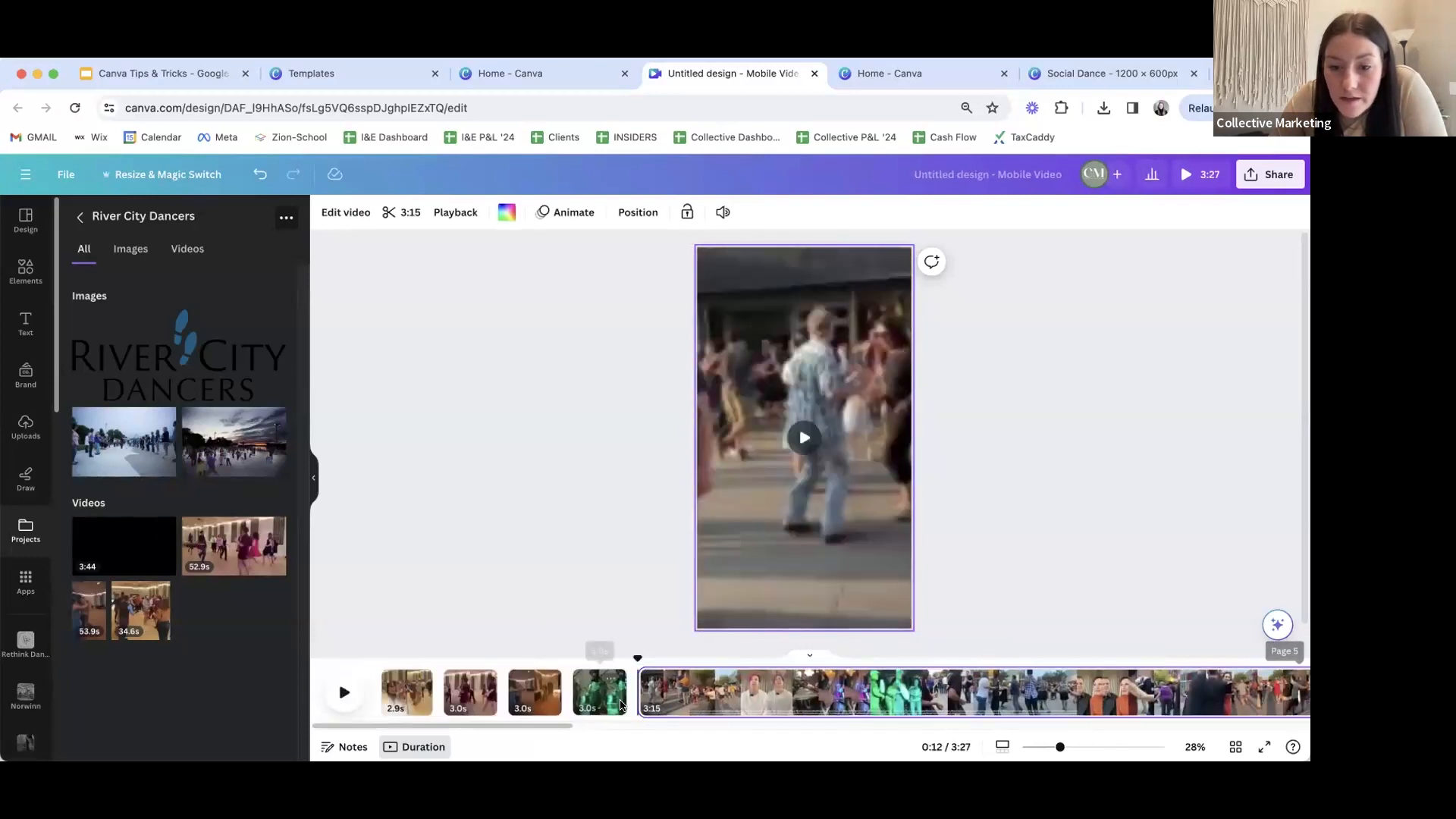
drag(639, 691, 1176, 698)
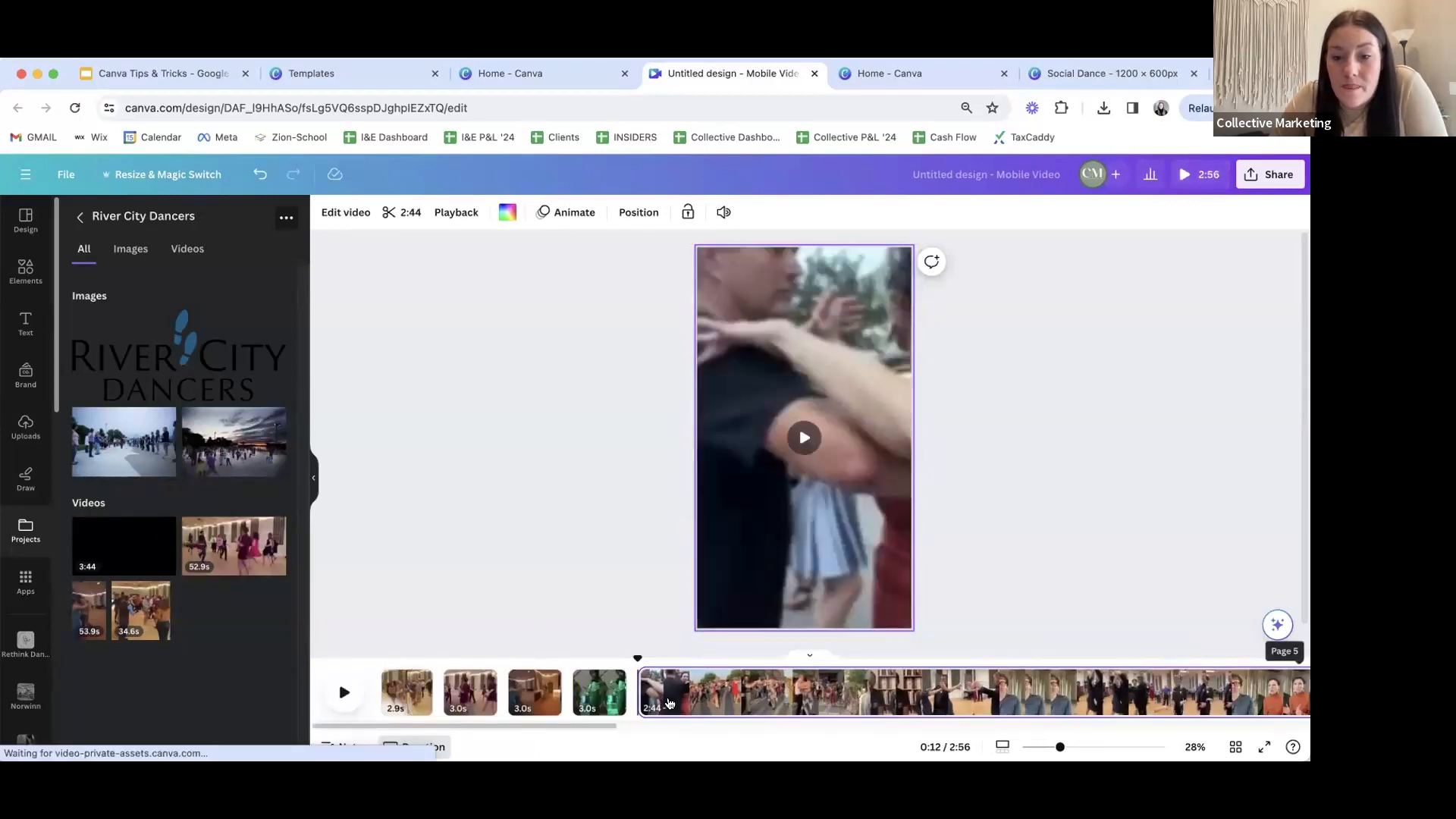
drag(641, 691, 787, 692)
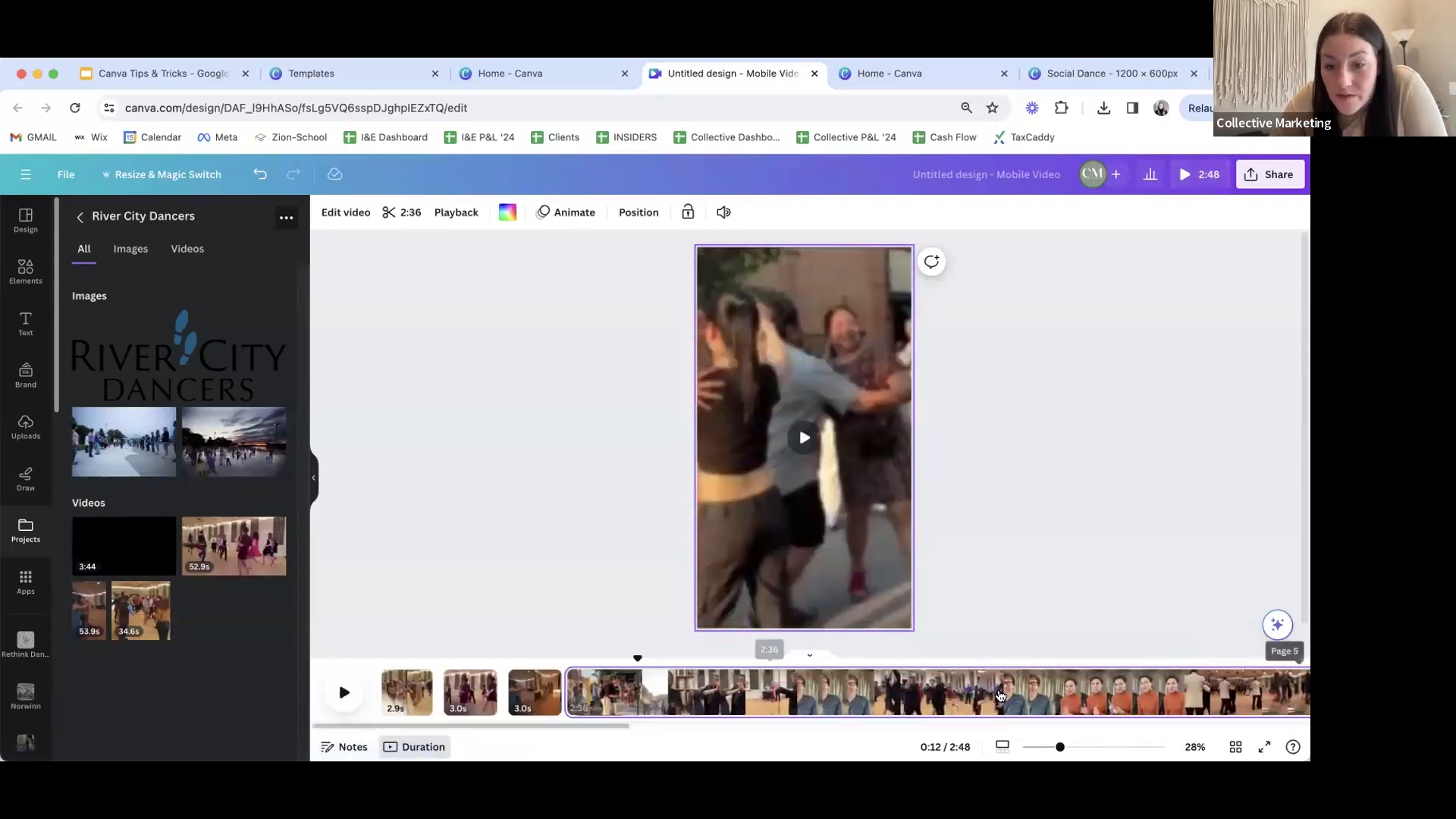
drag(526, 726, 1054, 719)
drag(852, 707, 457, 719)
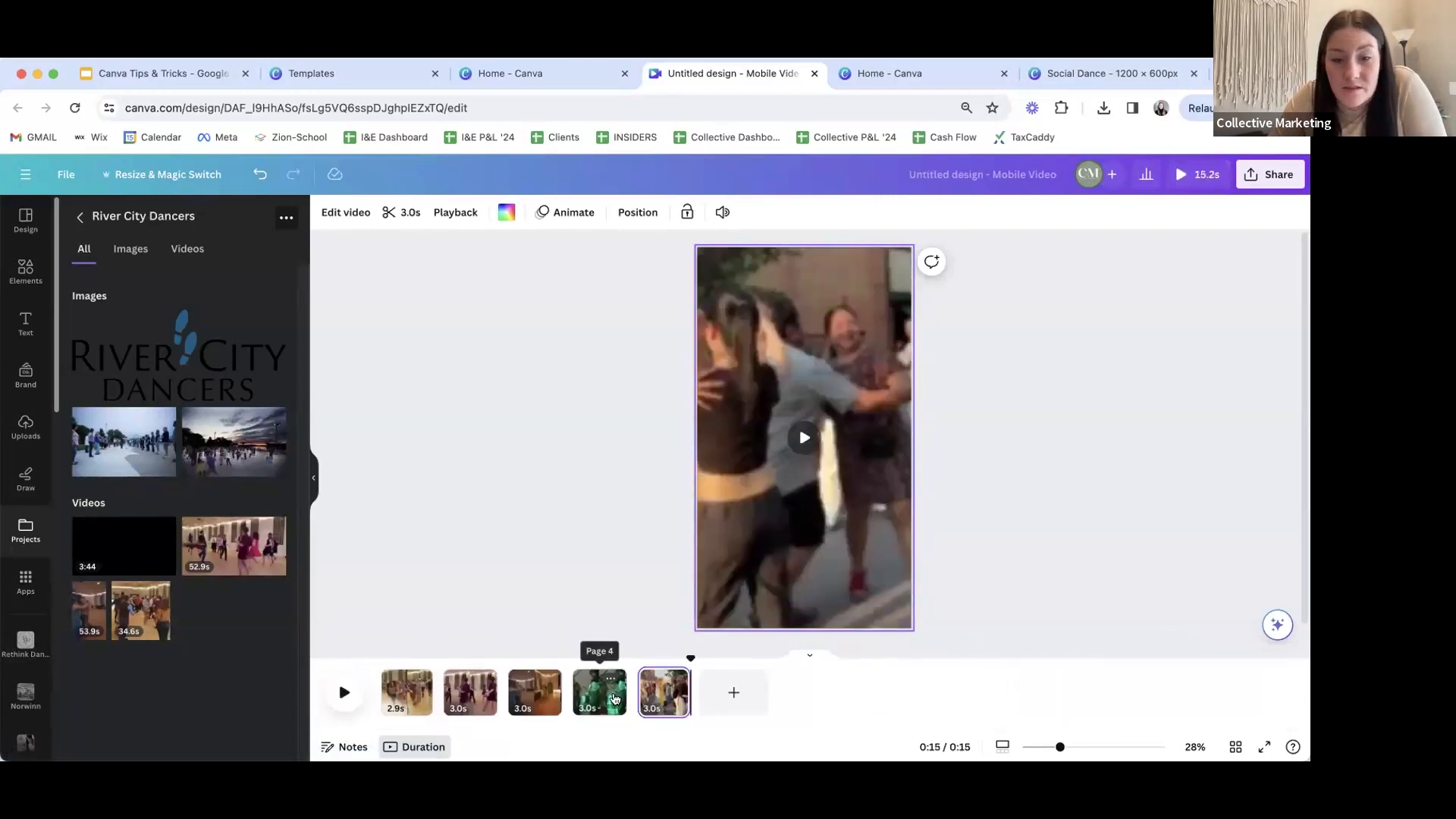
- Mute the fifth page's video and play the reel from the beginning
click(723, 213)
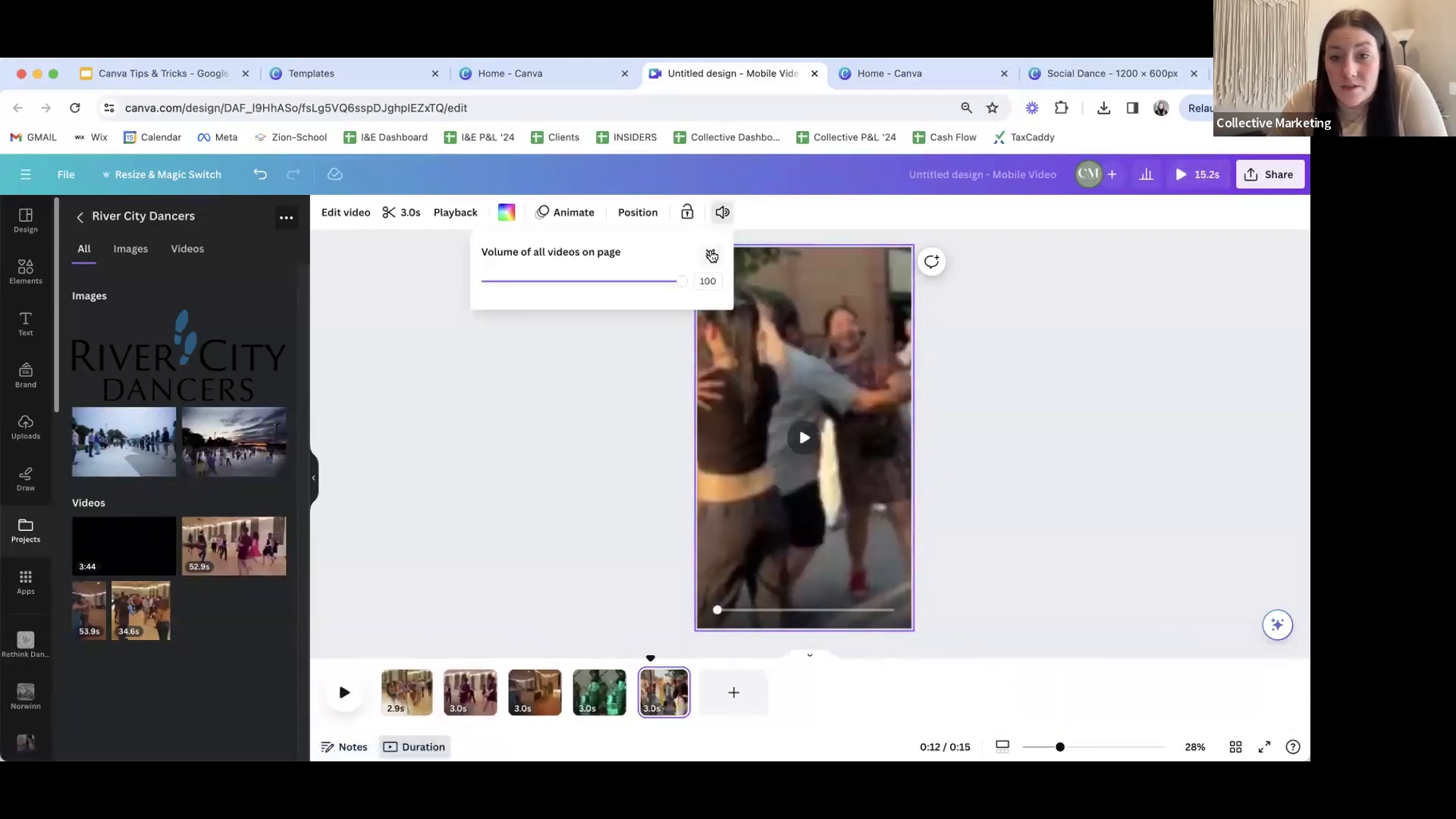
click(712, 255)
click(374, 671)
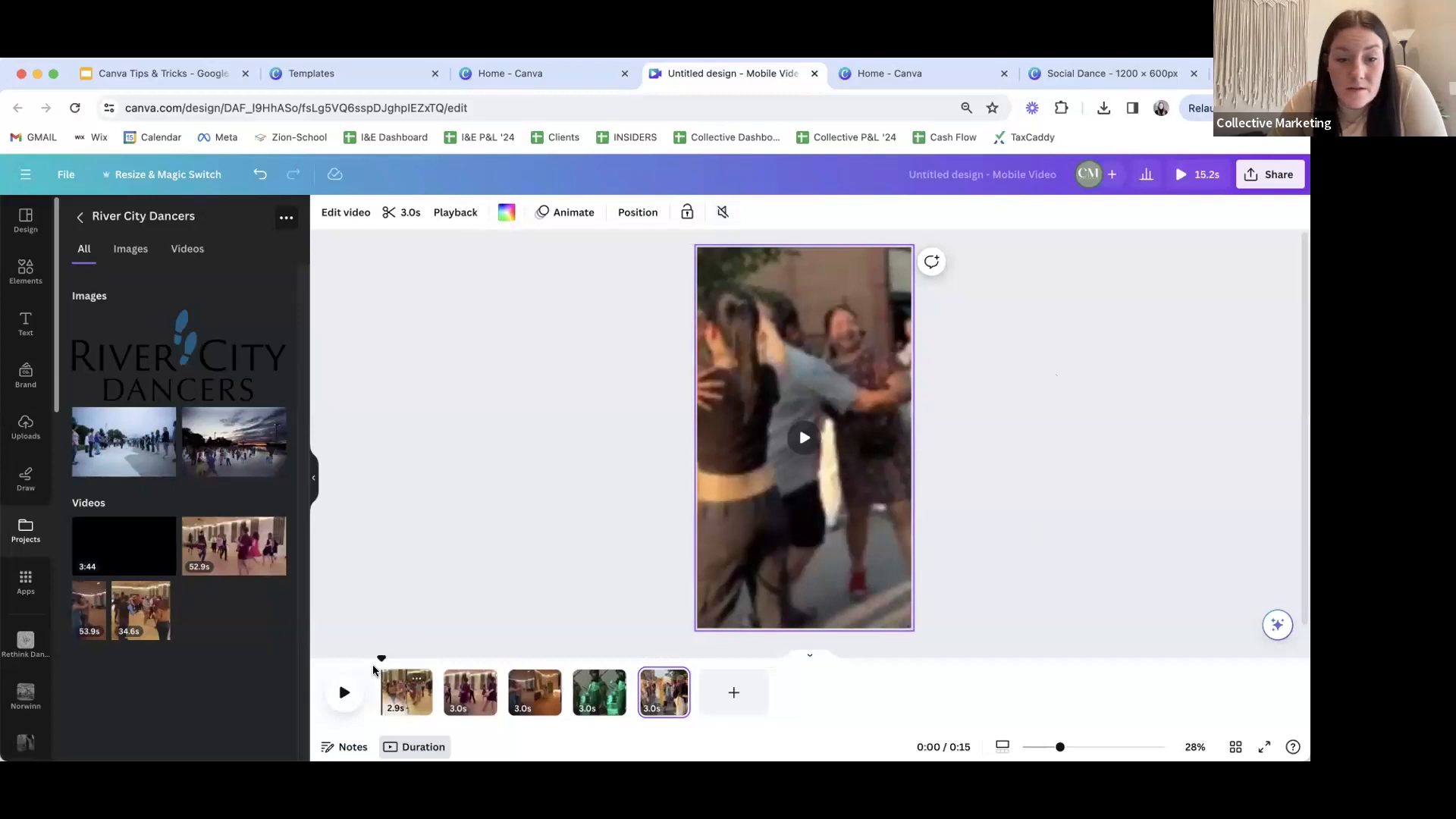
click(348, 691)
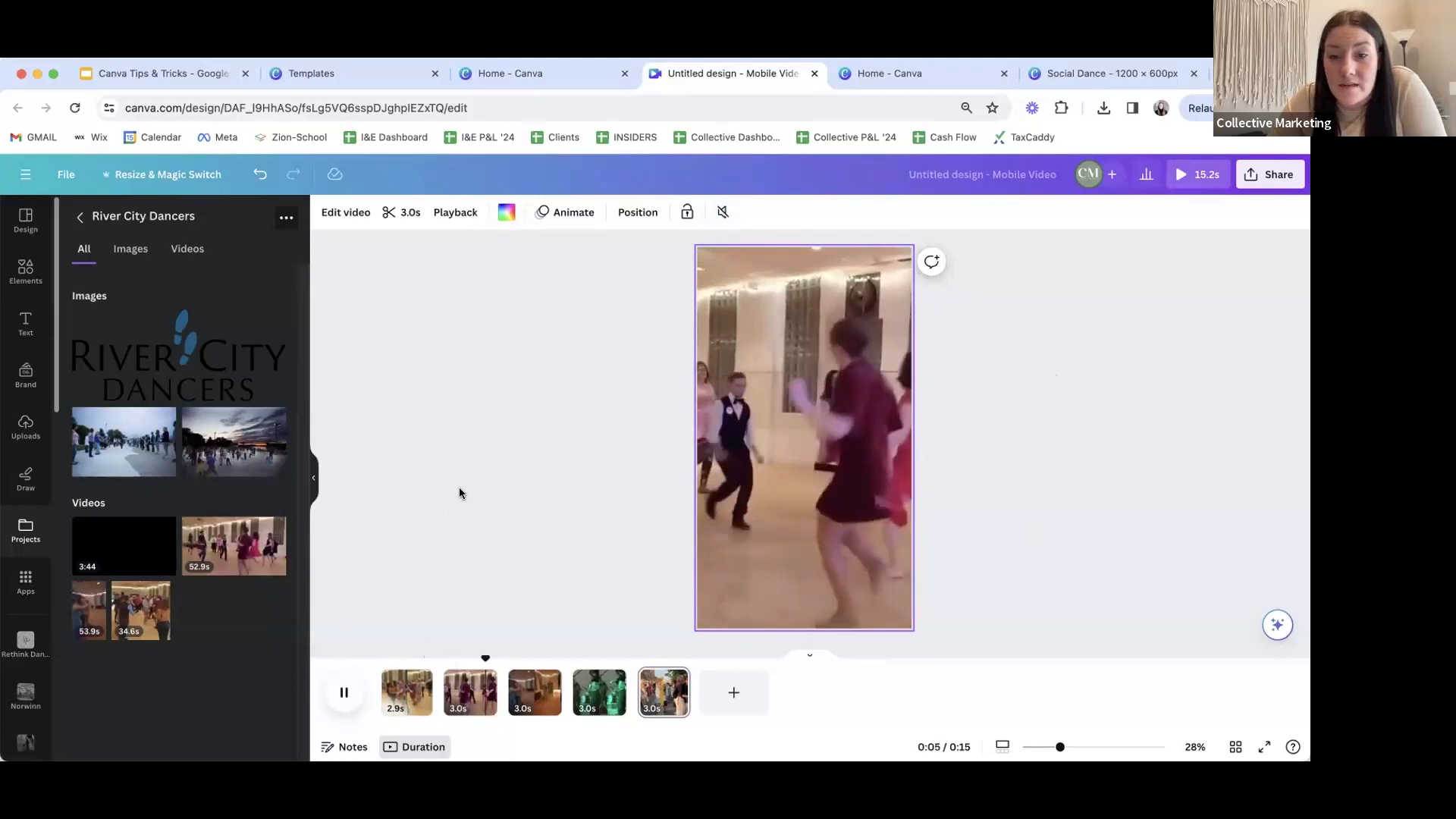
- Mute the third page's video and resume playback of the reel
click(534, 690)
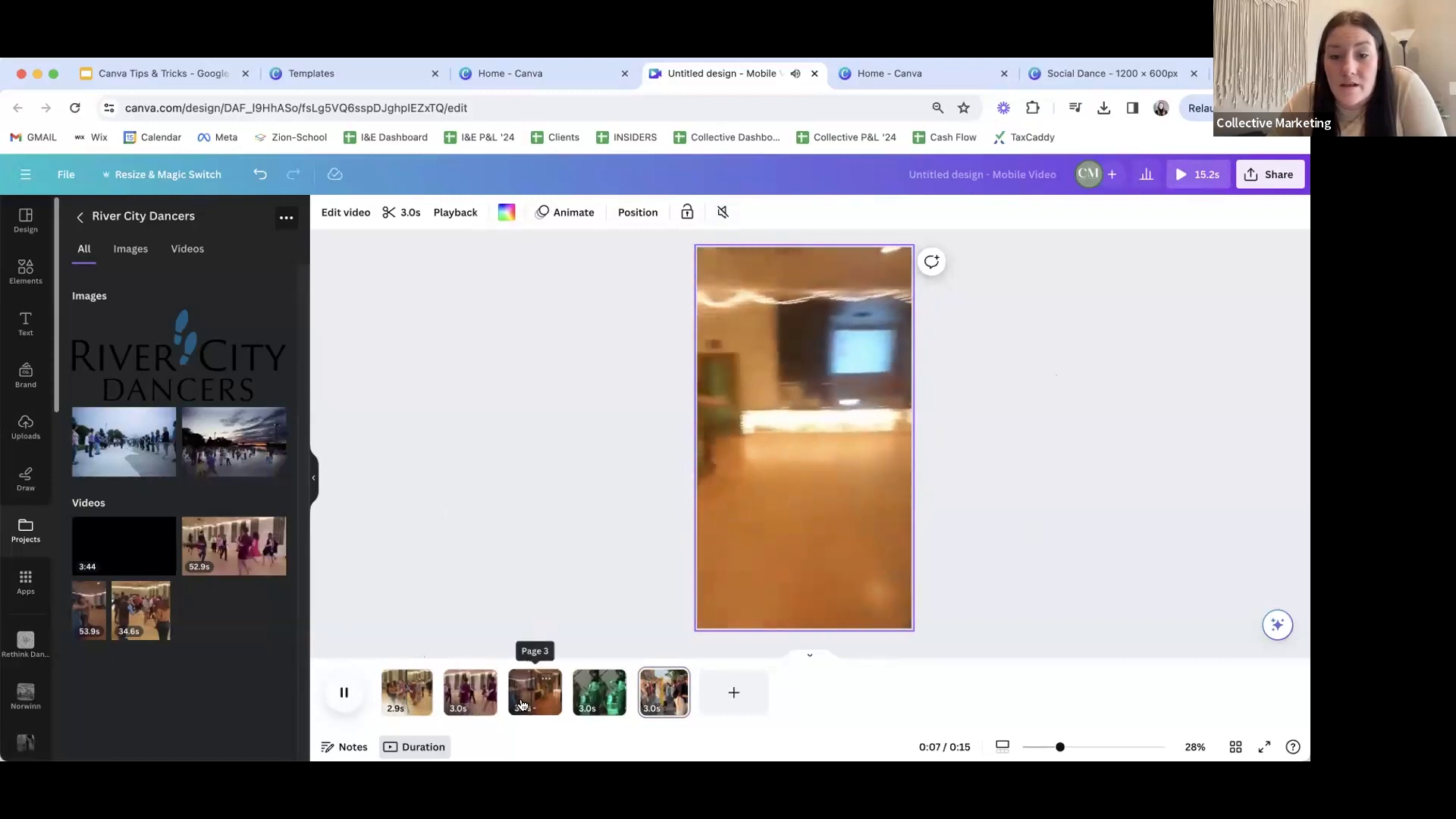
click(721, 215)
click(711, 255)
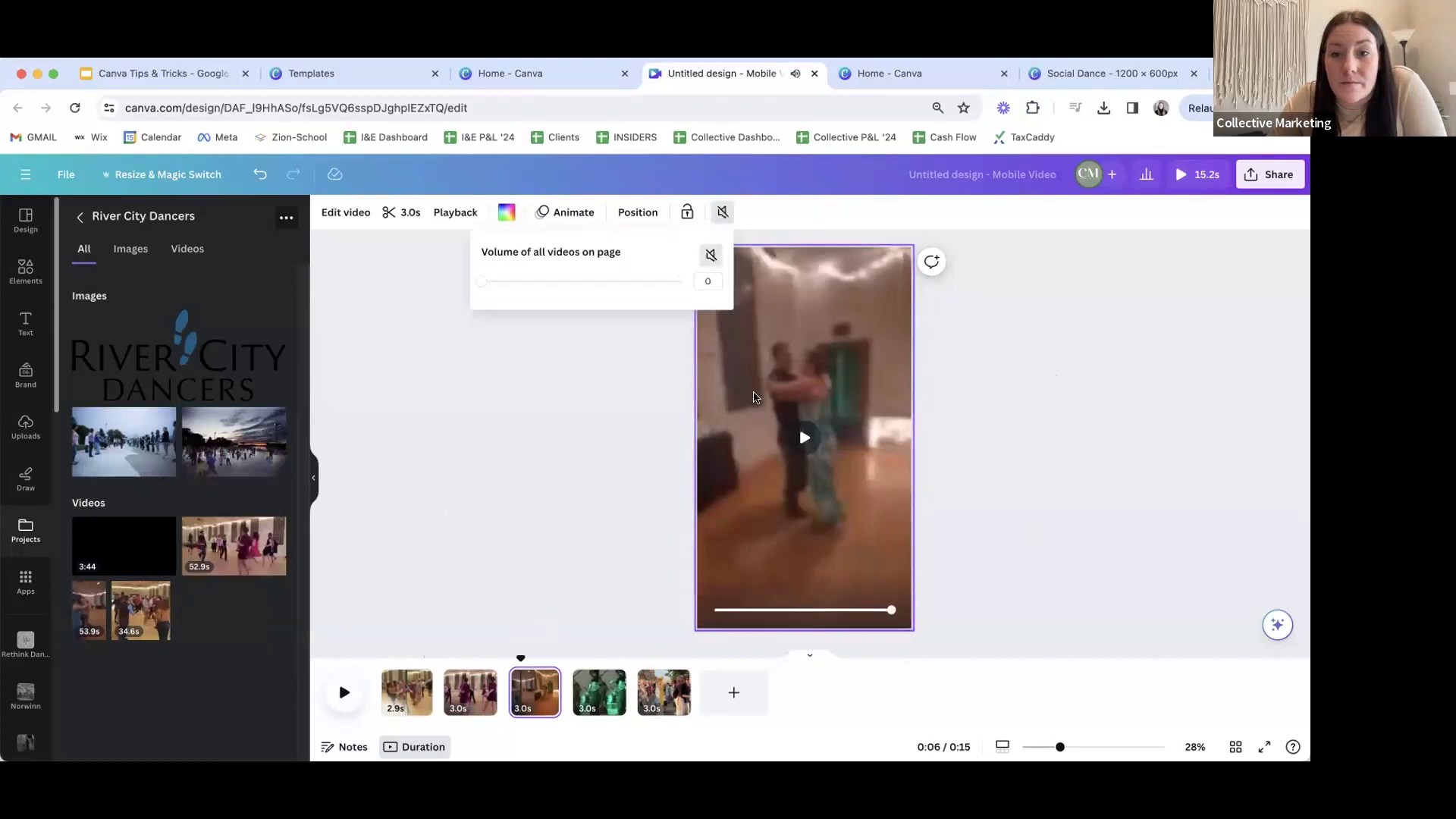
click(337, 694)
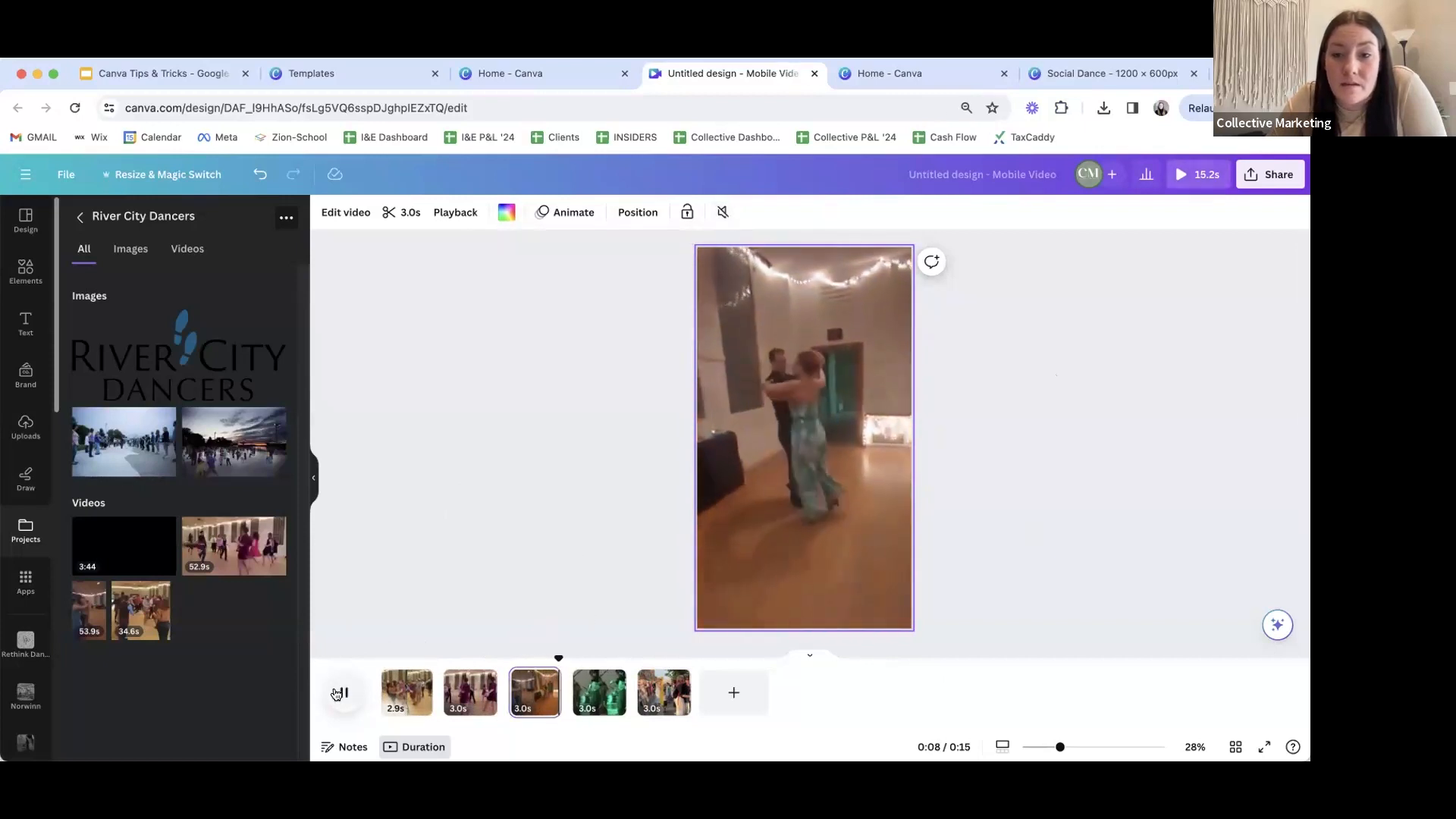
- Mute the fourth page's video, play the rest of the reel and return the playhead to the start
click(579, 686)
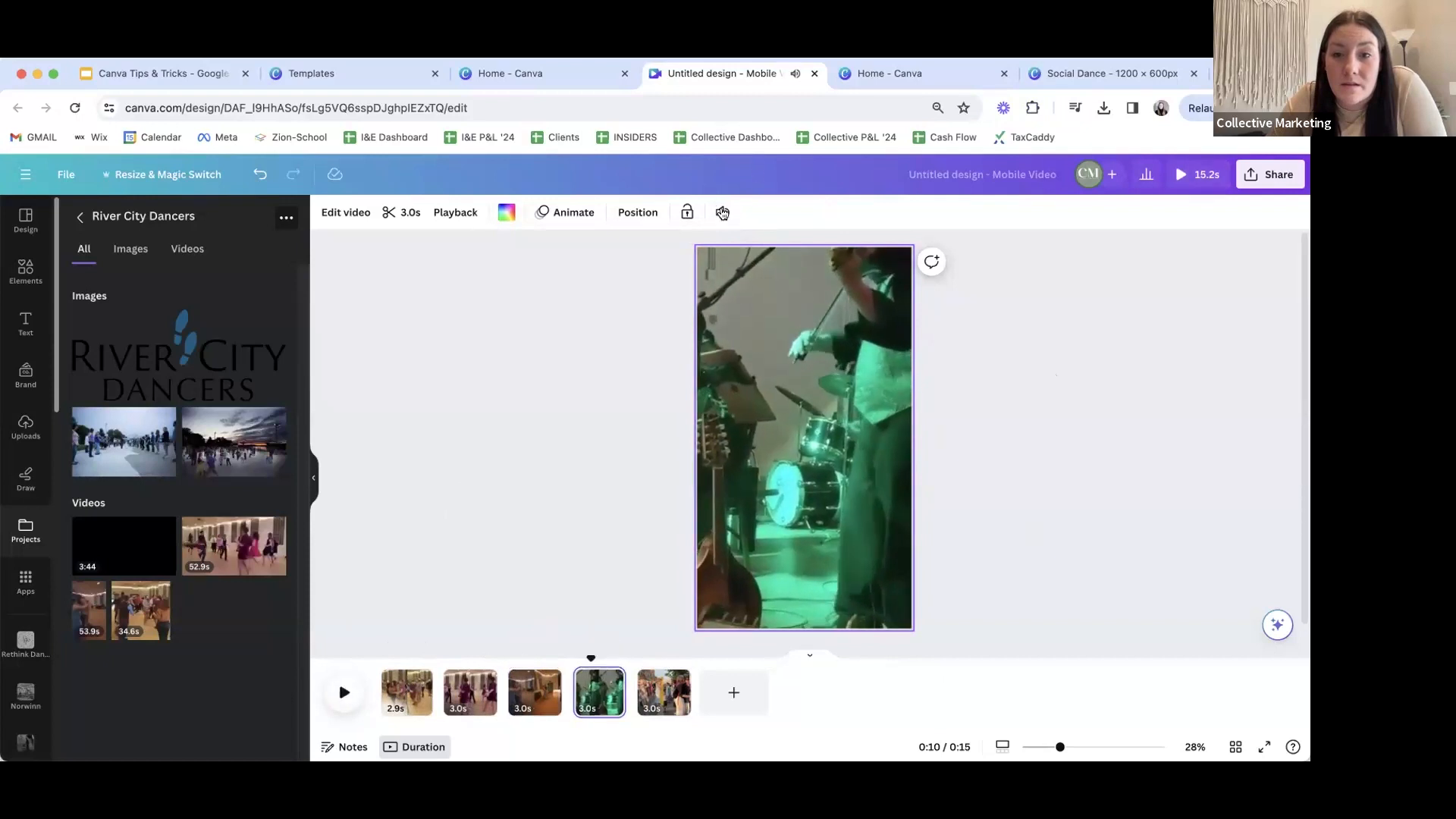
click(722, 213)
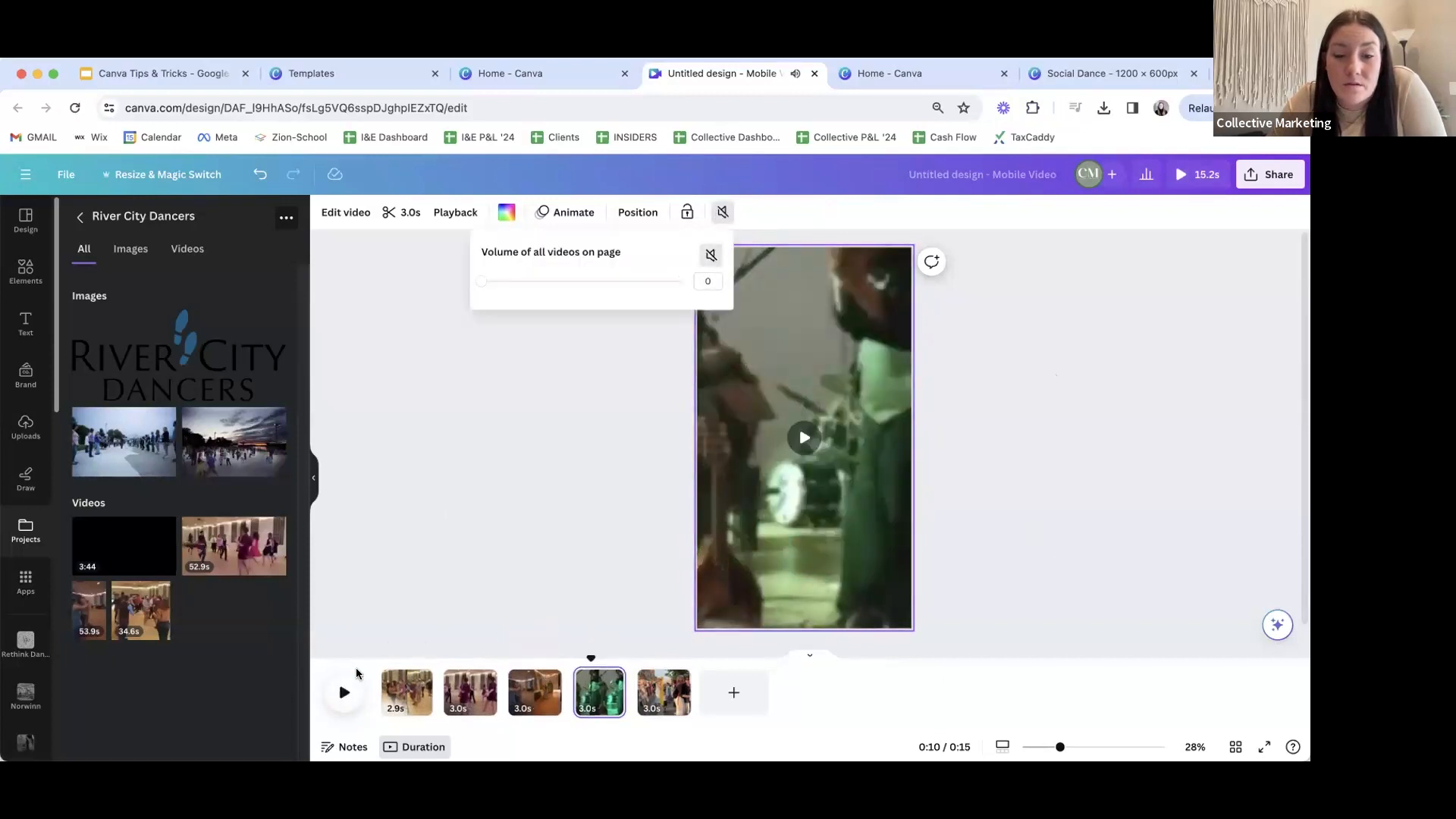
click(345, 688)
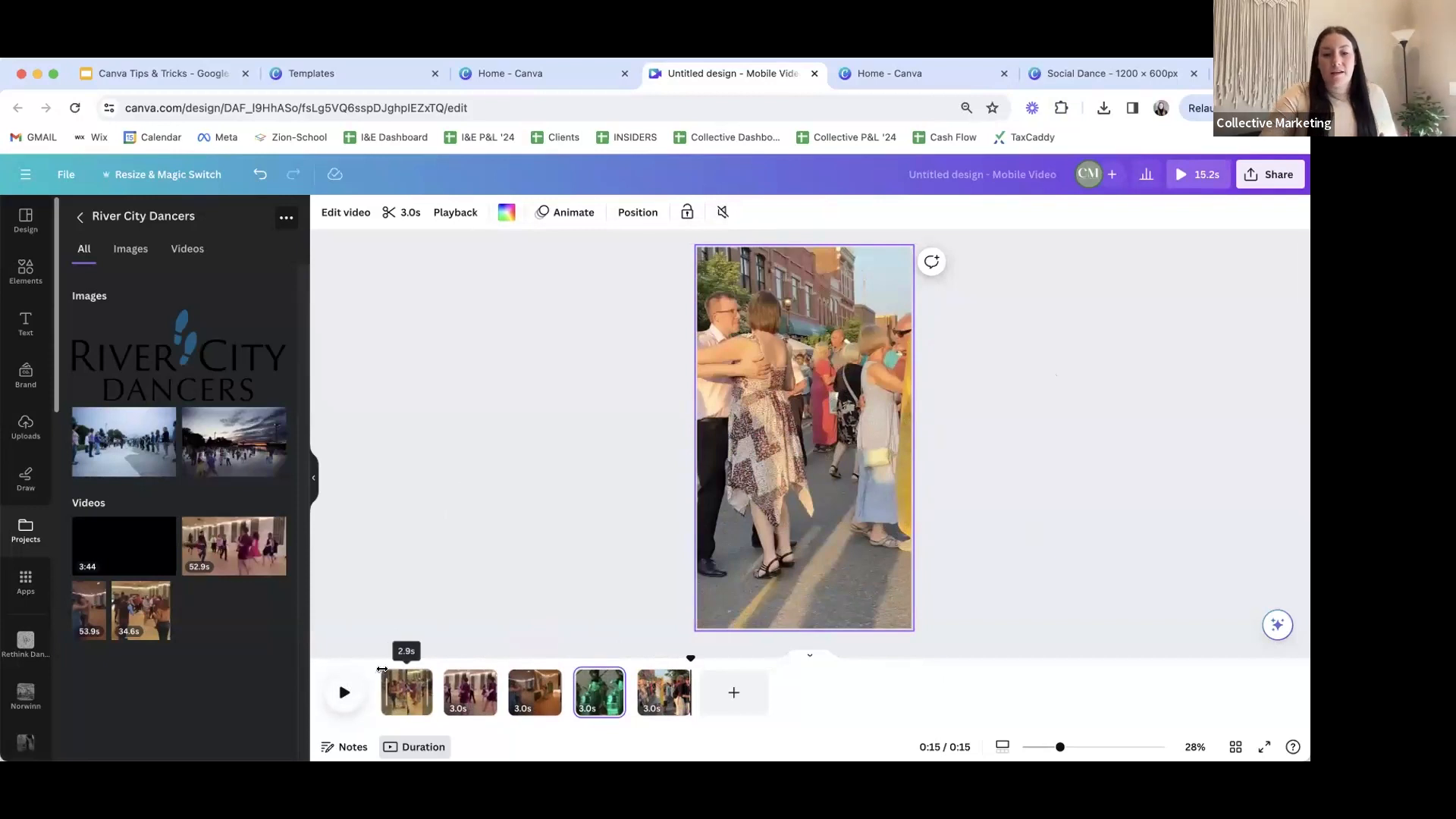
click(375, 662)
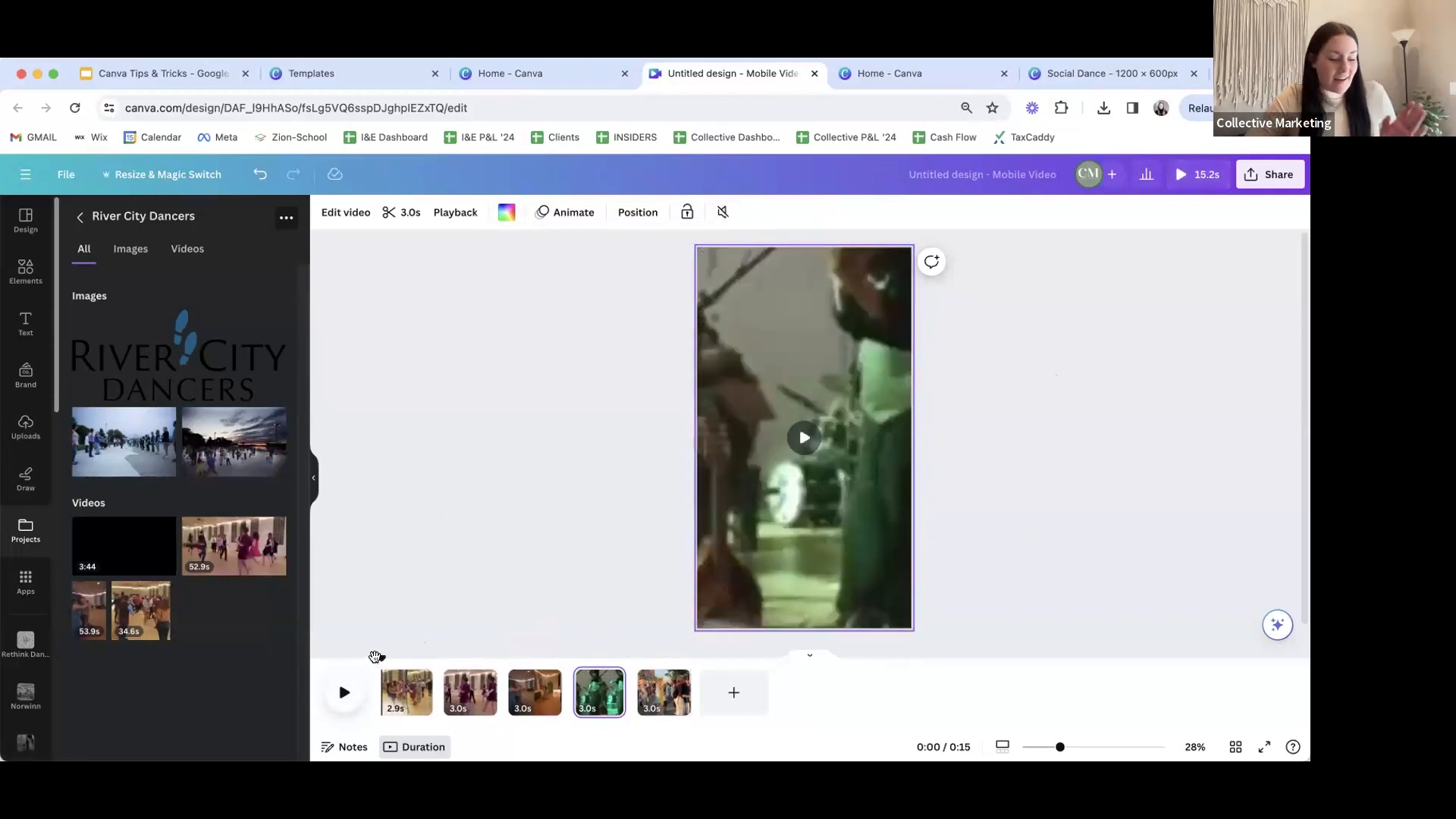
- Add a River City Dancers Subtitle text box to the fourth page and enlarge it to font size 97.2
click(510, 387)
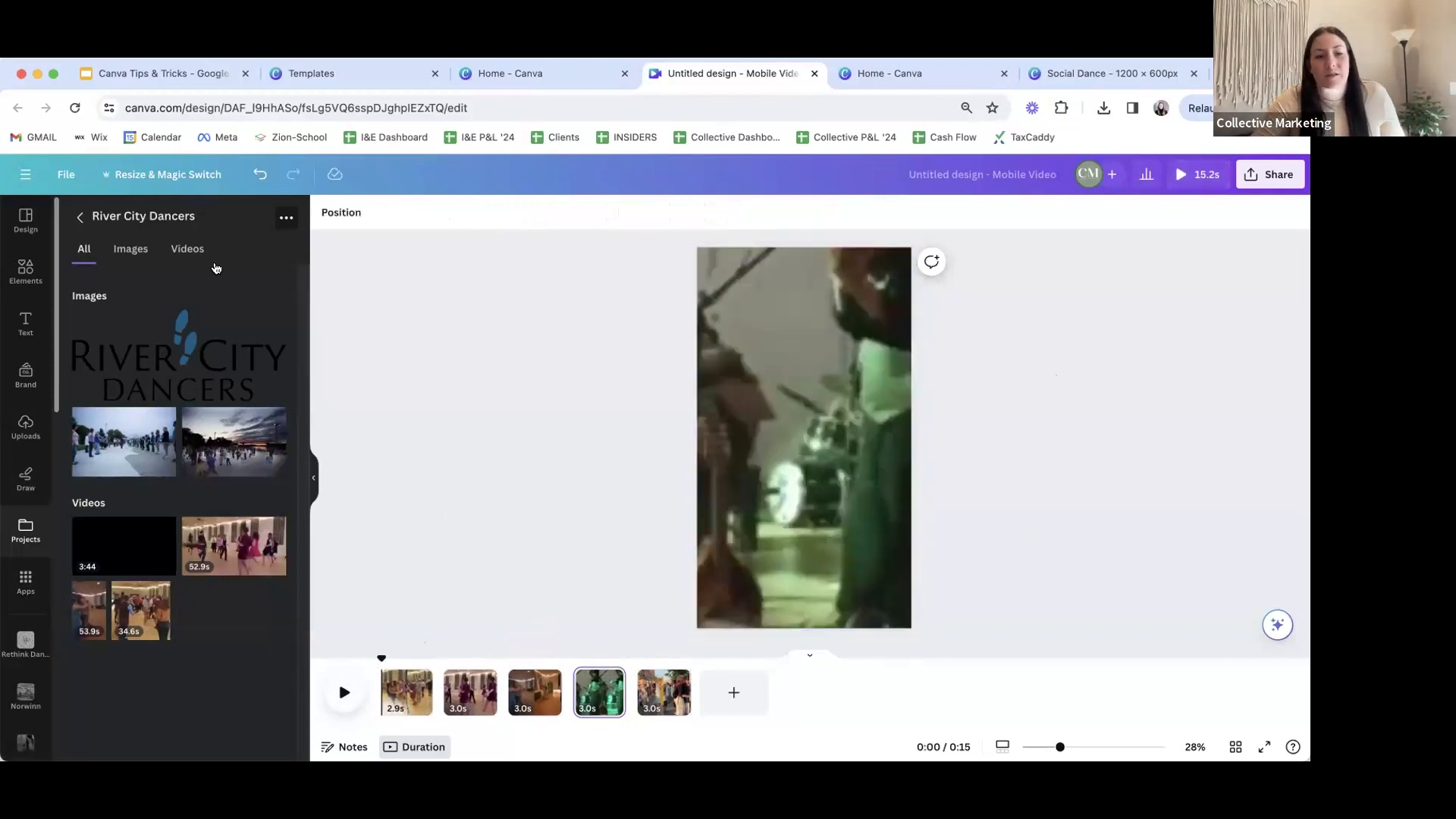
click(25, 324)
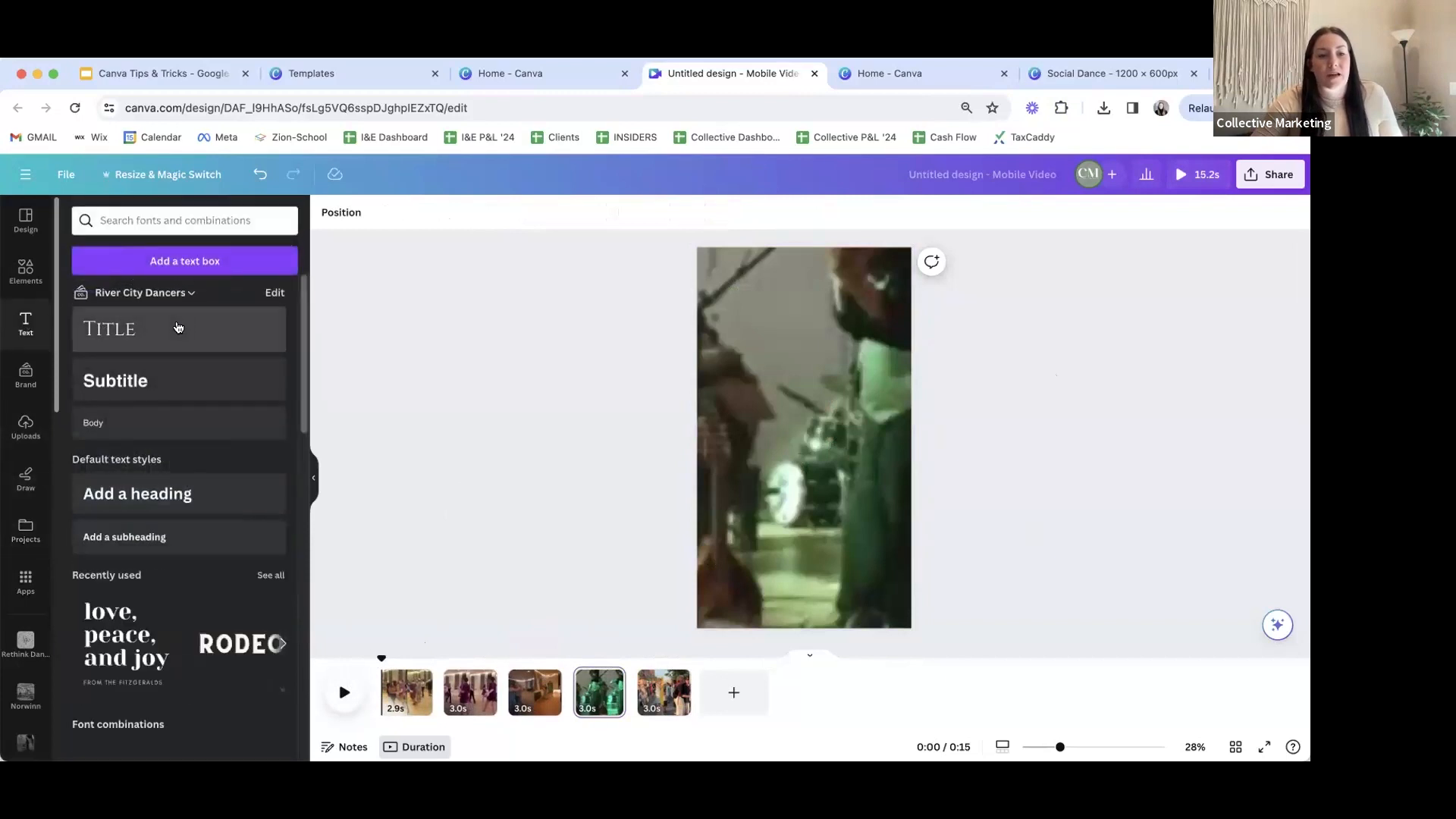
click(135, 380)
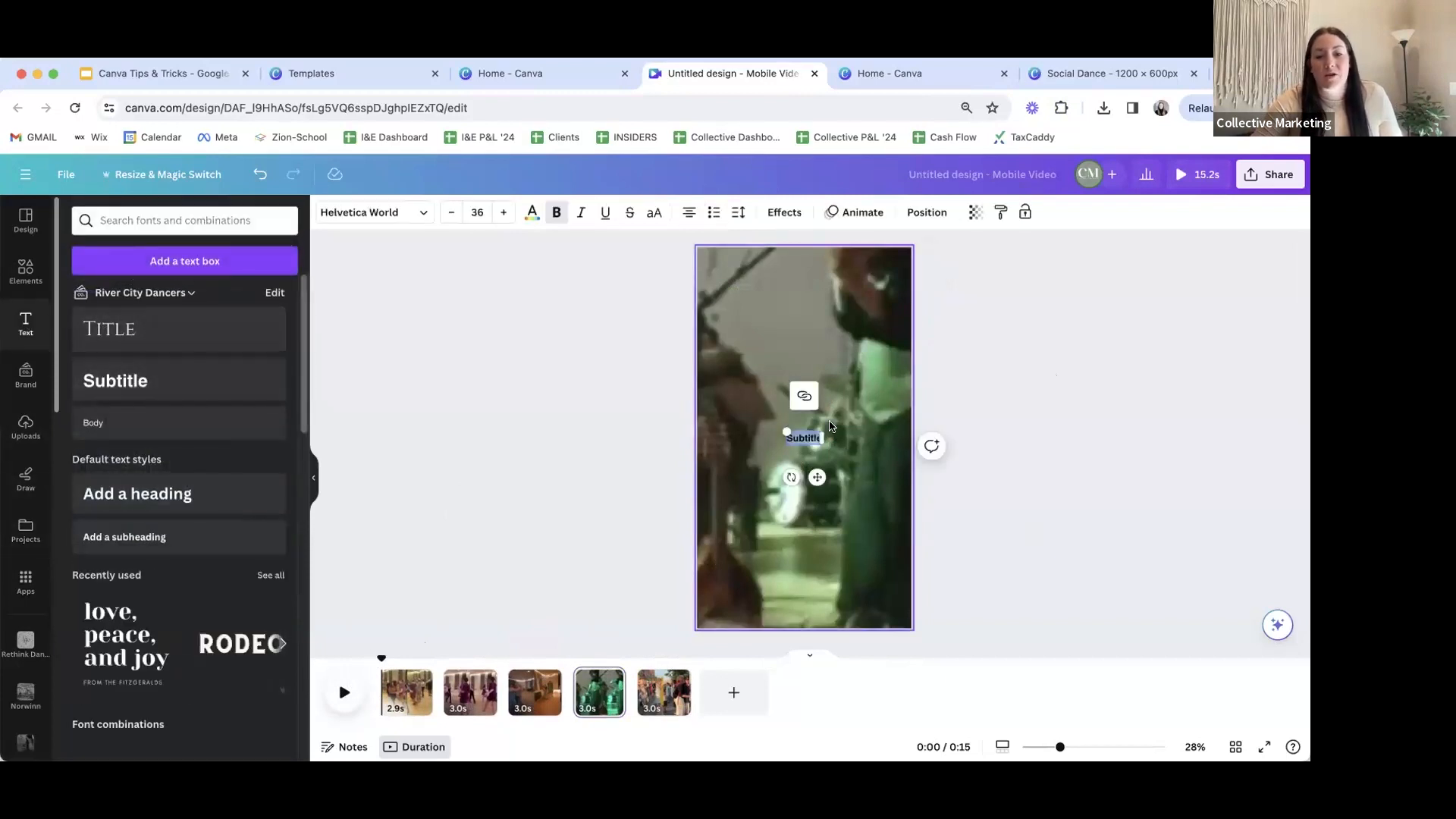
drag(786, 431, 727, 410)
- Replace the subtitle's placeholder text with "The best thing to do for fun in Winona, MN"
click(793, 431)
double_click(794, 430)
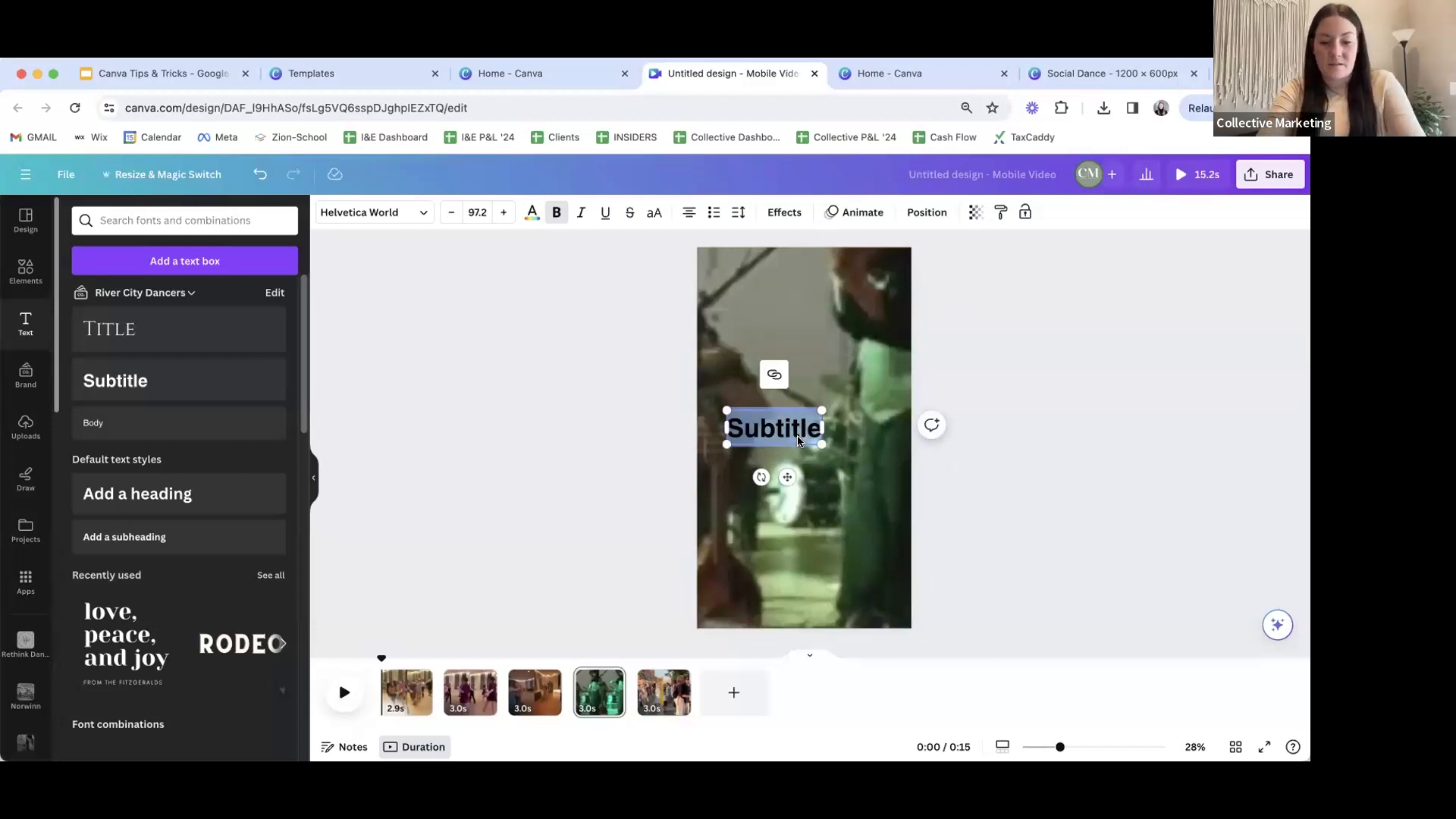
text(The best t)
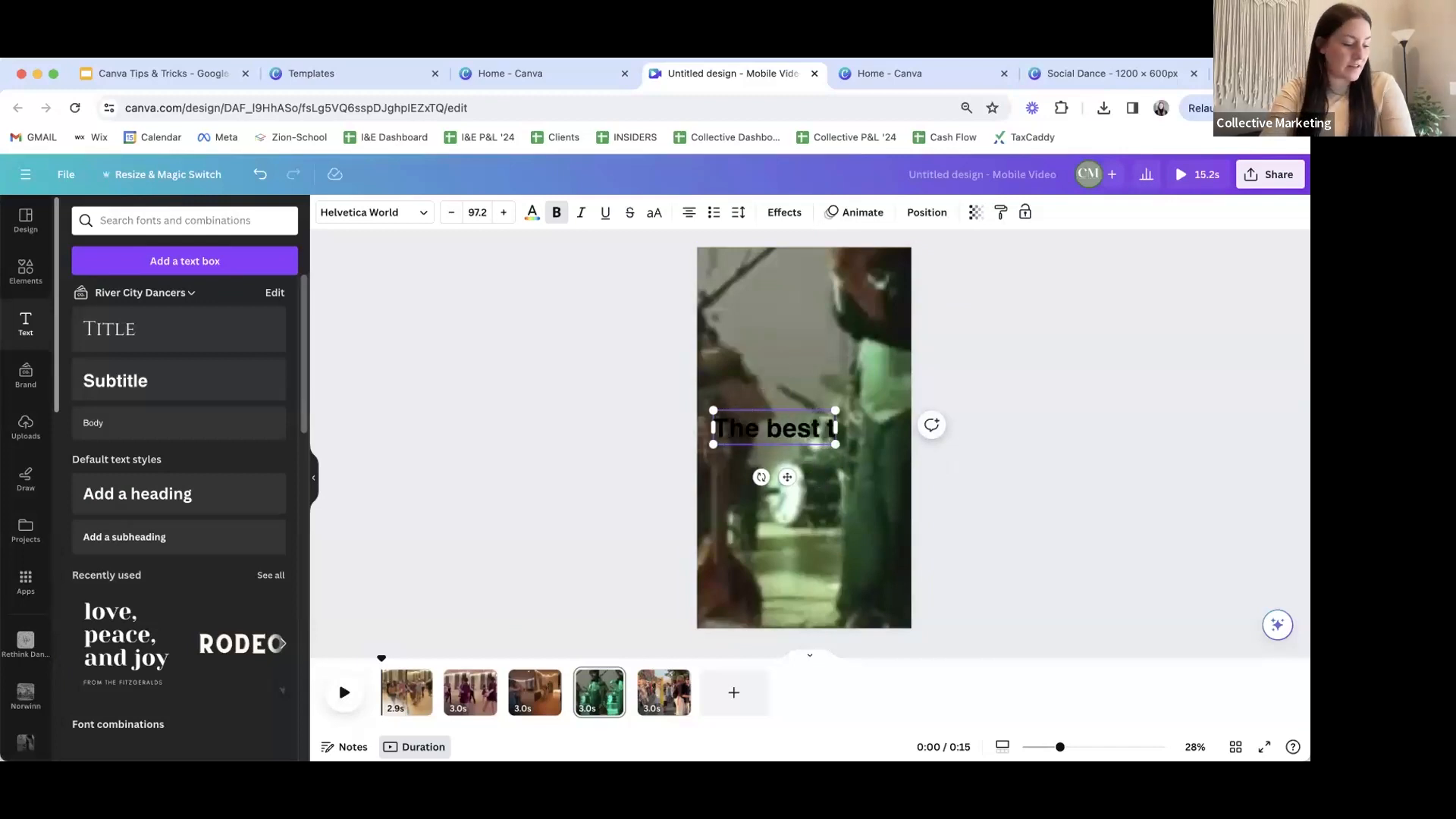
text(hing)
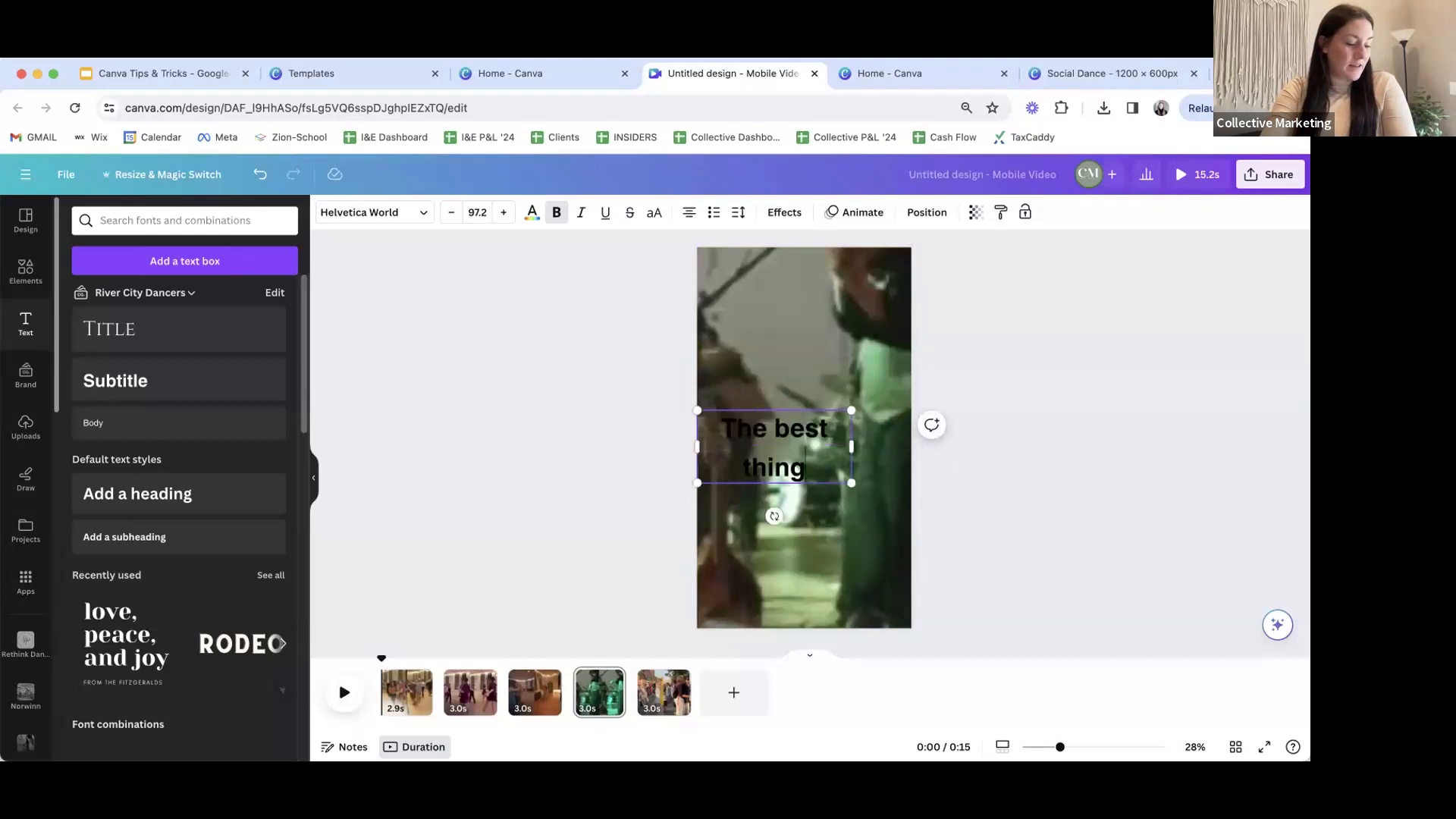
text( to do for fun in Winona, MN)
- Shrink the headline to font size 67.4, move it up and widen its box so the text wraps onto two lines
key(super+a)
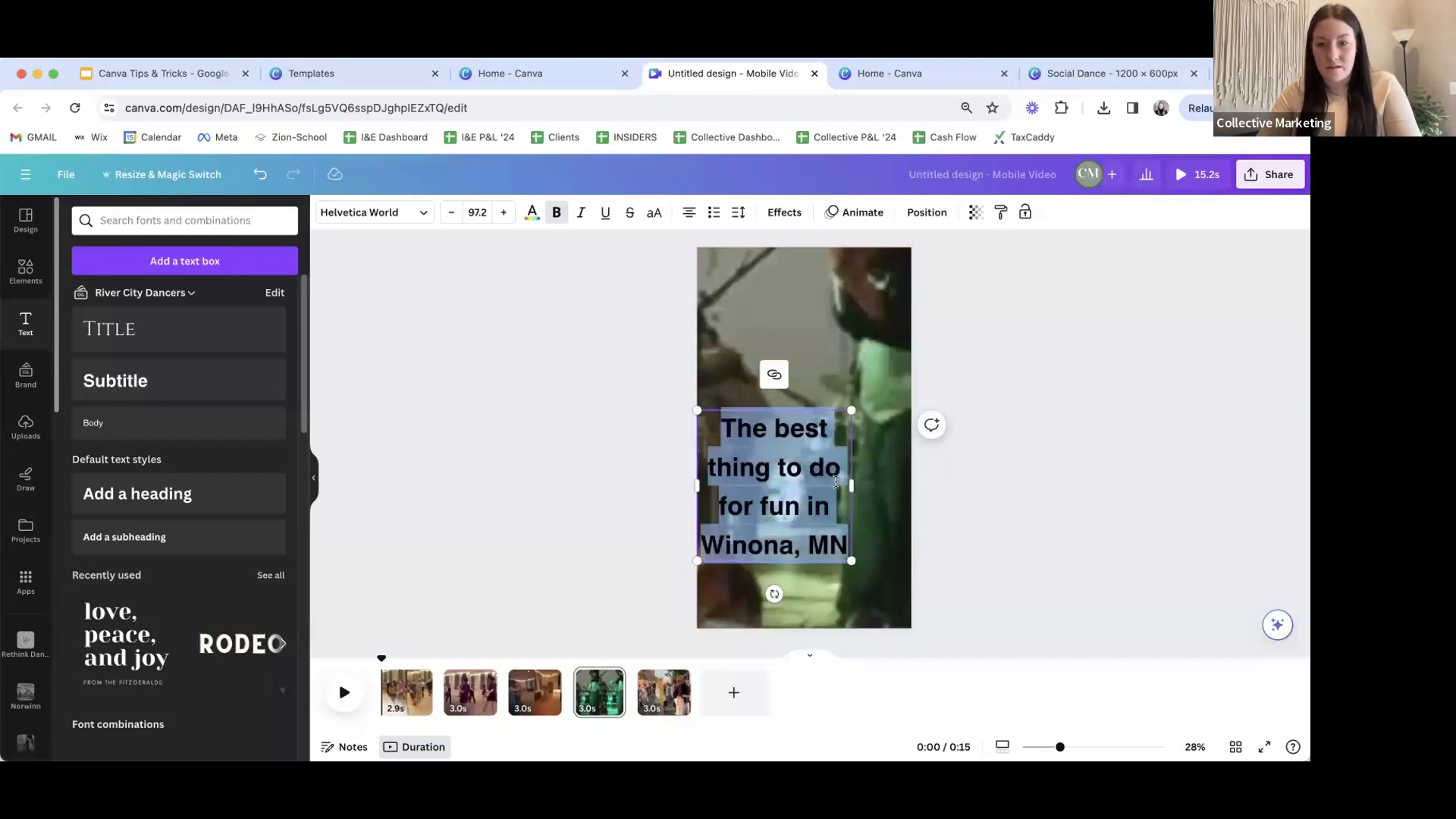
drag(851, 561, 804, 521)
click(791, 424)
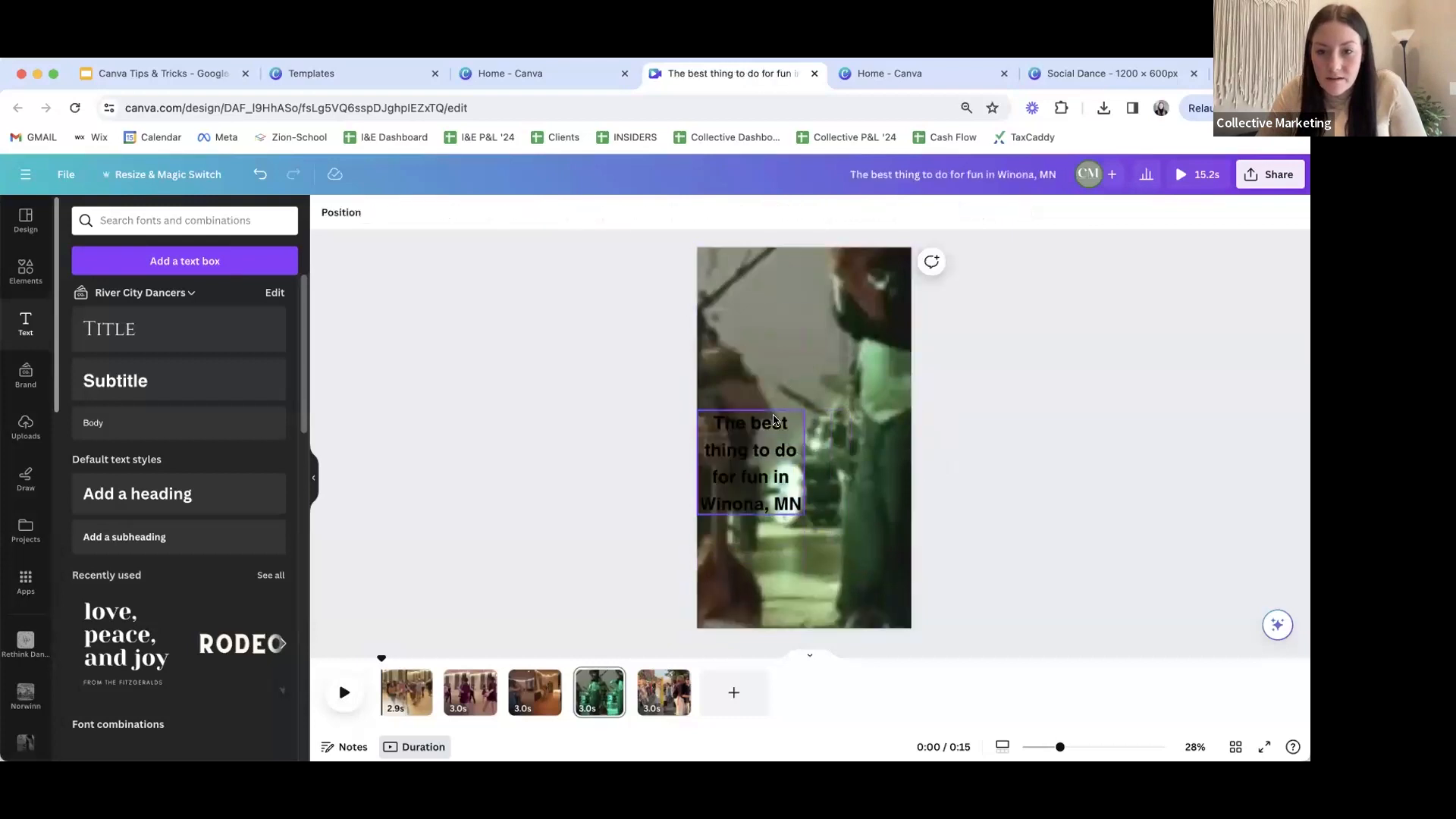
click(791, 423)
double_click(828, 393)
- Color the headline white and narrow its box to four lines, centered across the page
triple_click(828, 393)
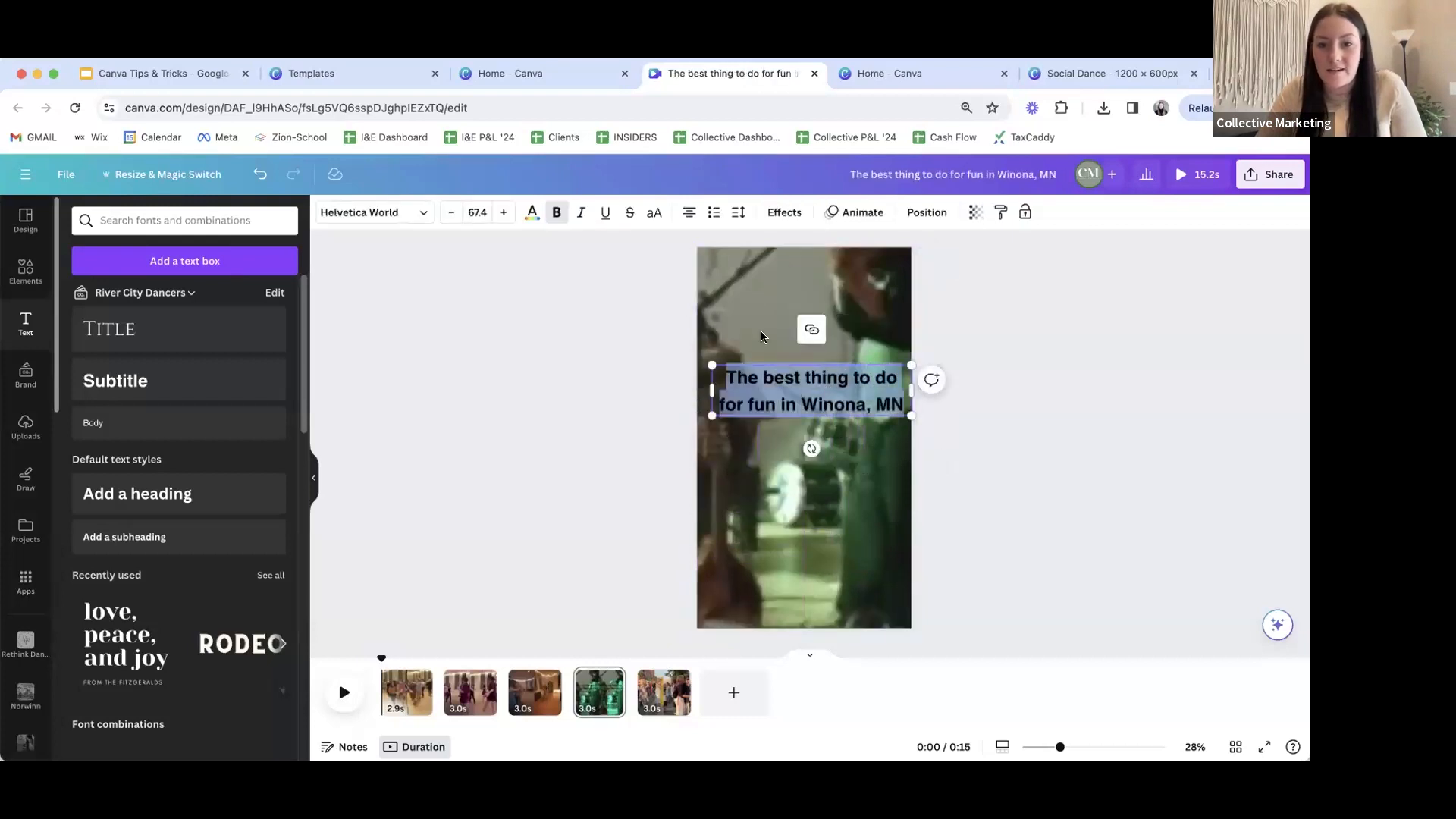
click(533, 213)
click(164, 300)
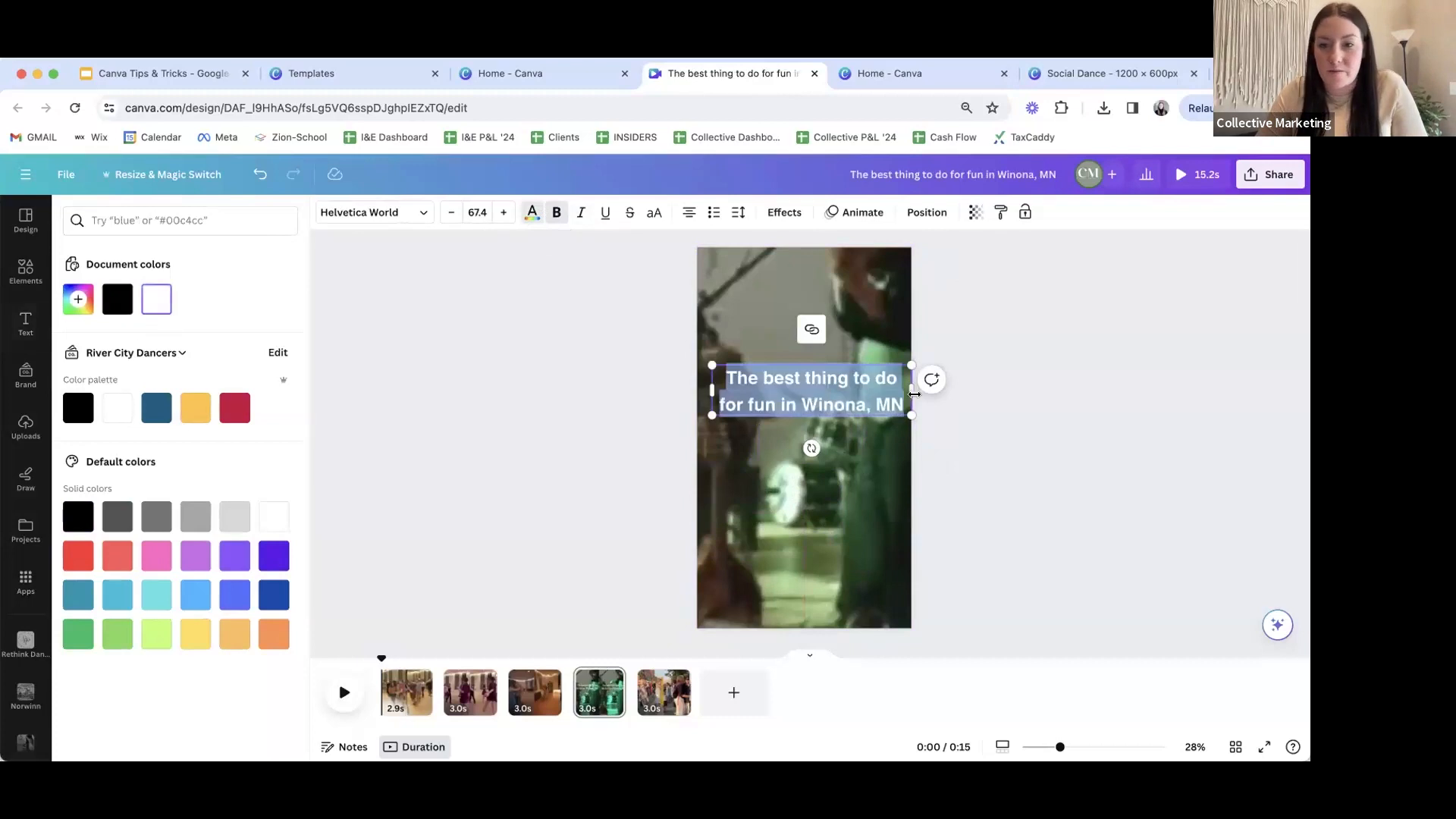
drag(912, 391, 803, 373)
click(811, 332)
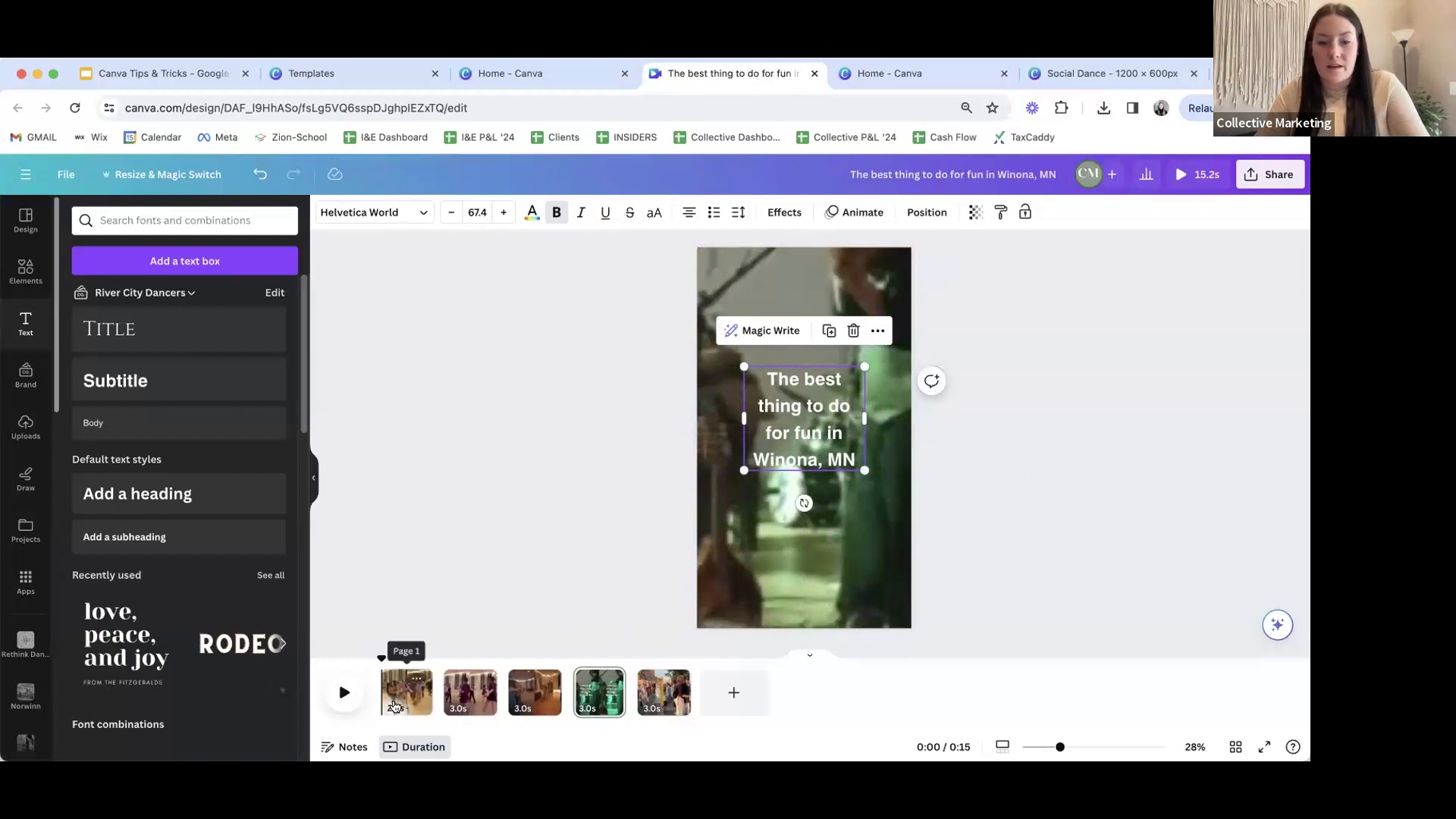
- Move the headline text from the fourth page to the first page of the reel
click(824, 371)
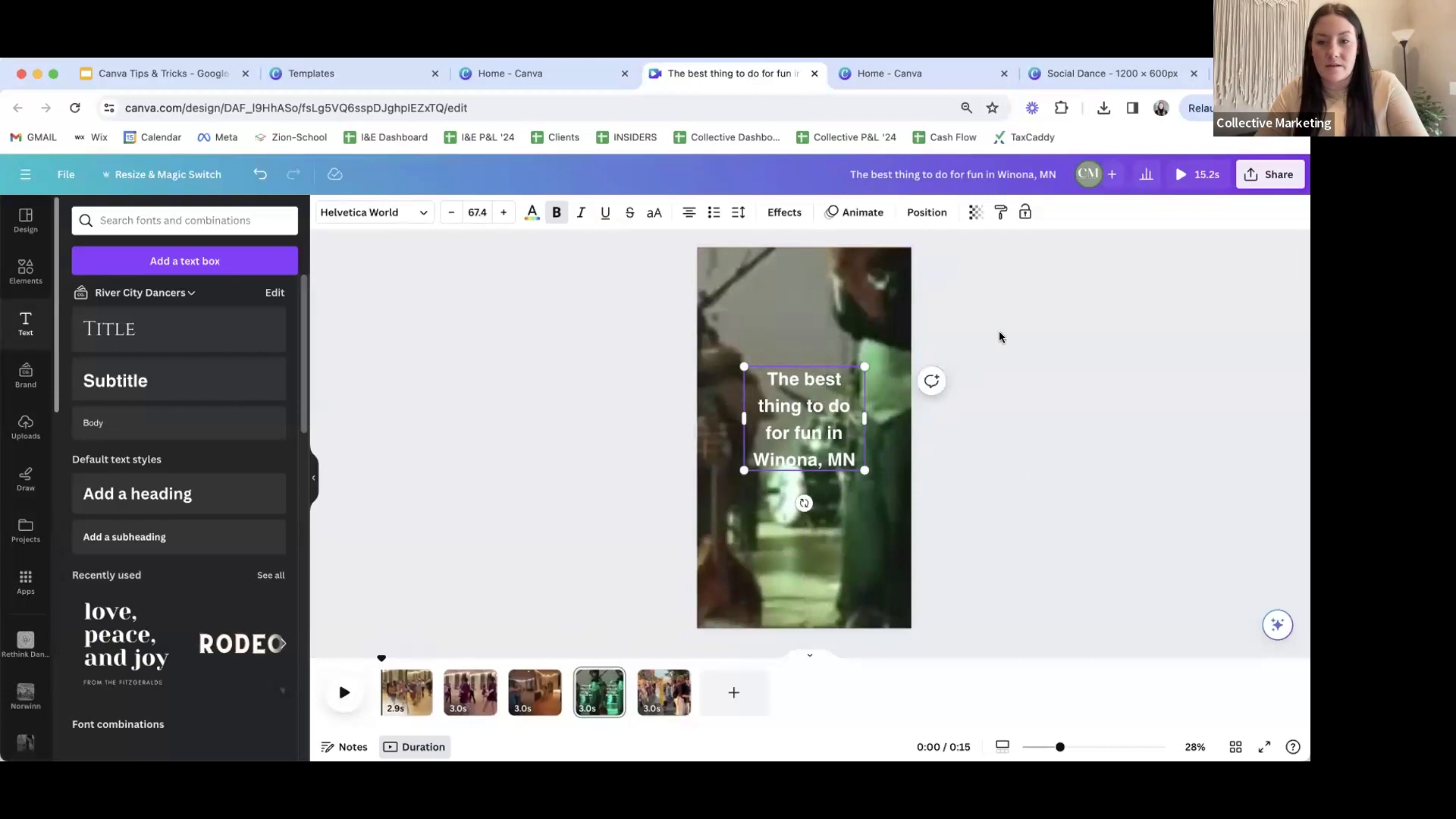
drag(770, 462, 402, 693)
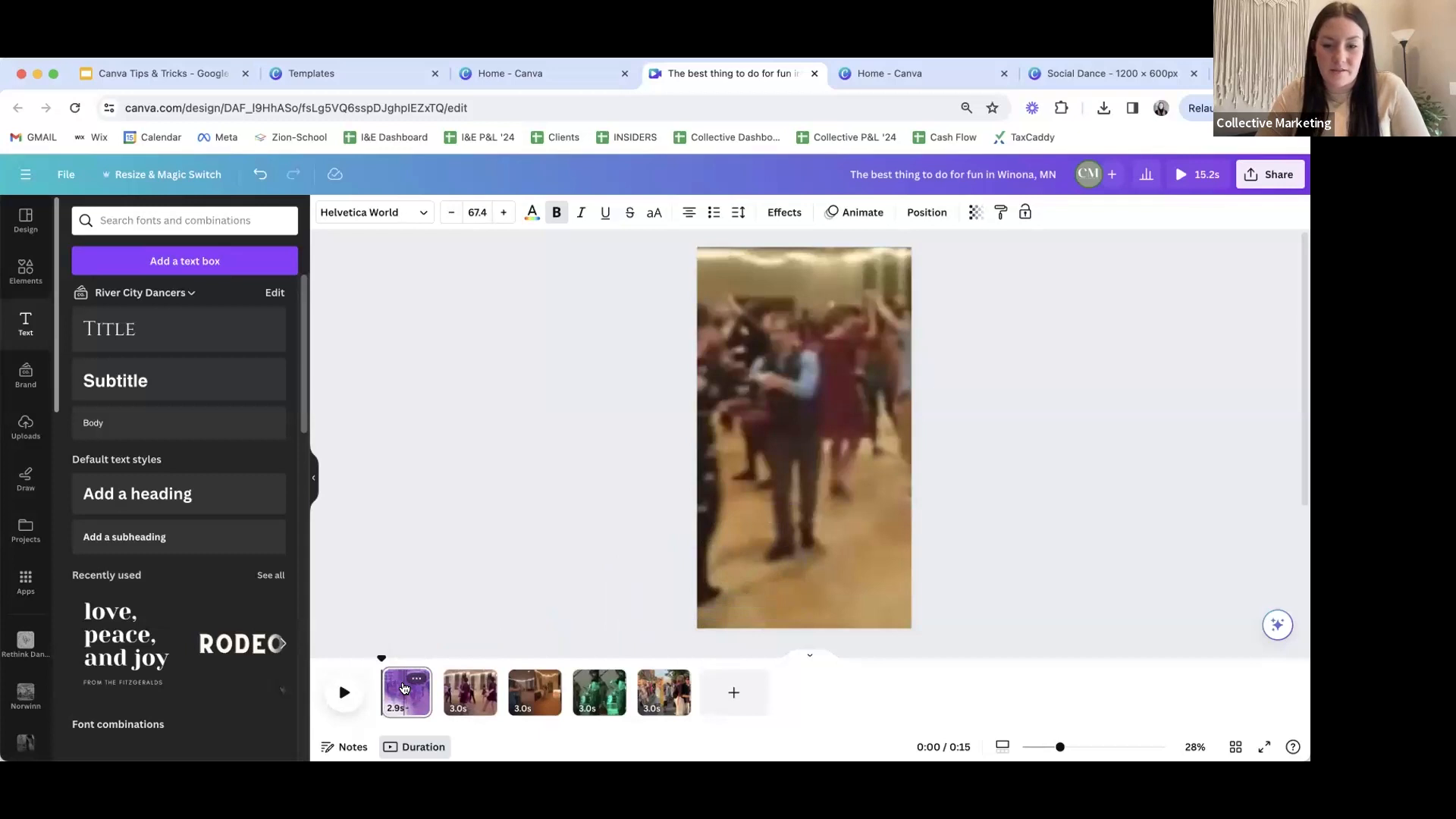
drag(404, 688, 404, 689)
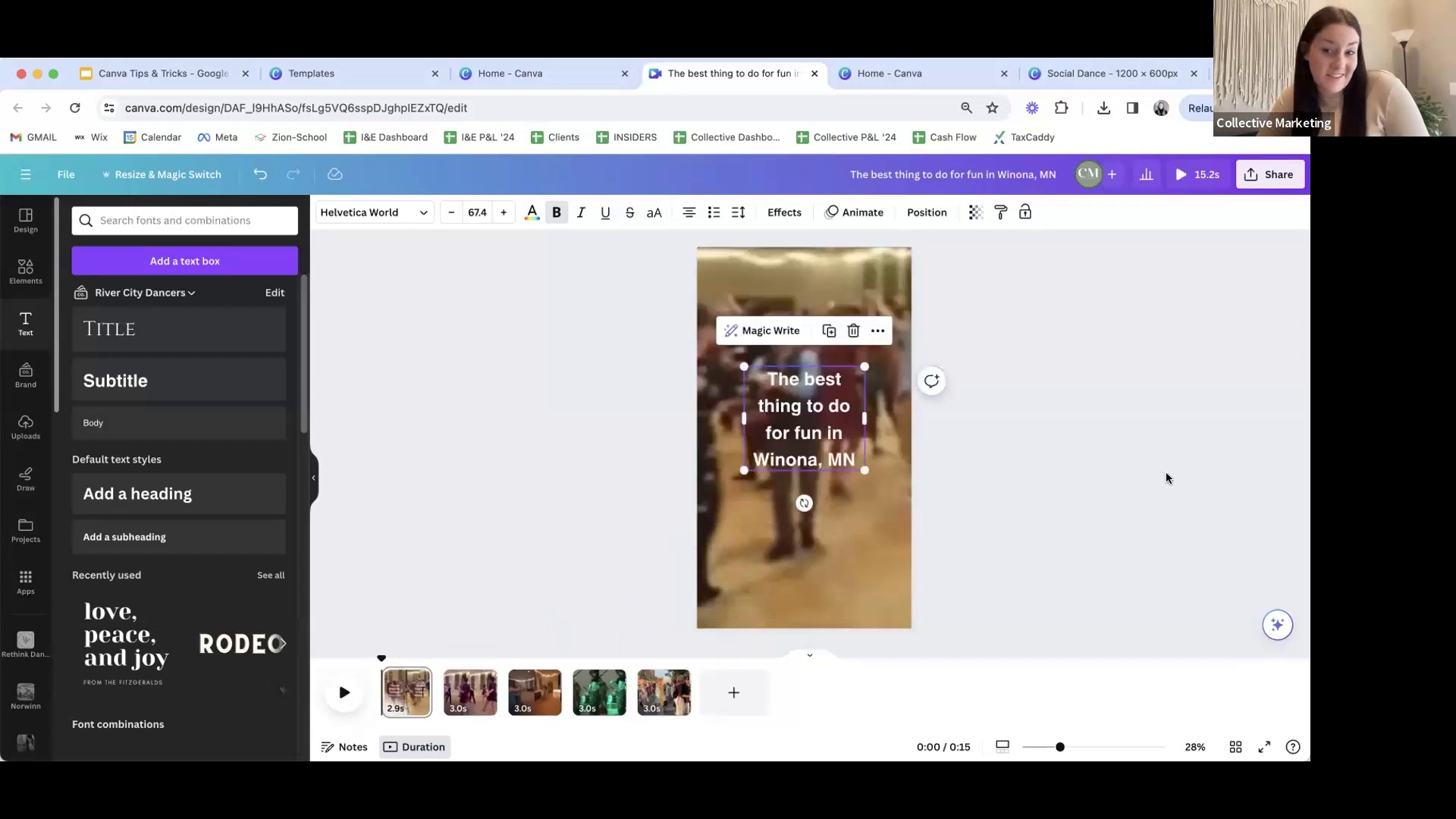
- Enlarge the first page's headline to font size 74.1 and center it on the page
click(1049, 427)
click(837, 457)
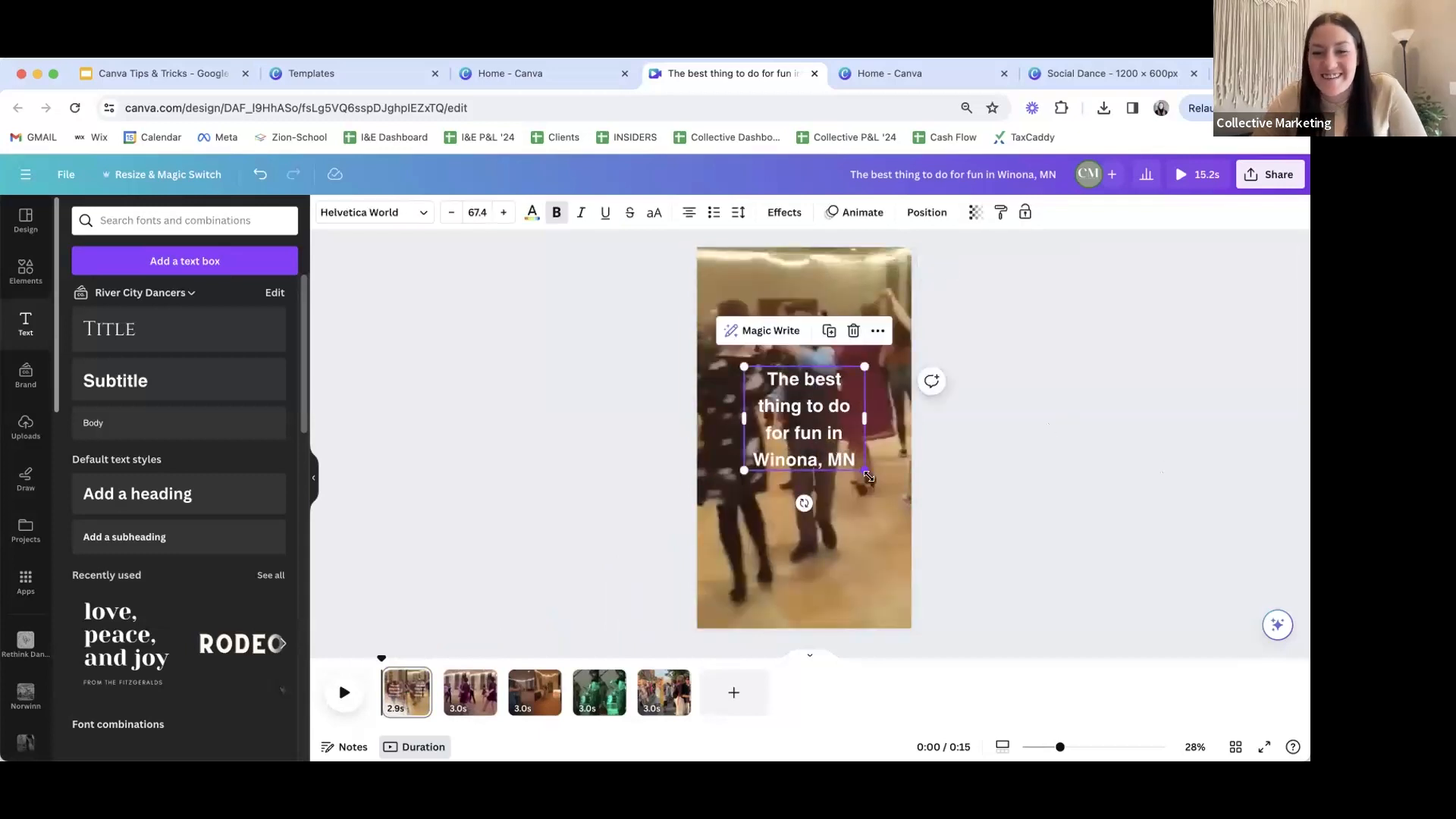
drag(869, 475, 873, 492)
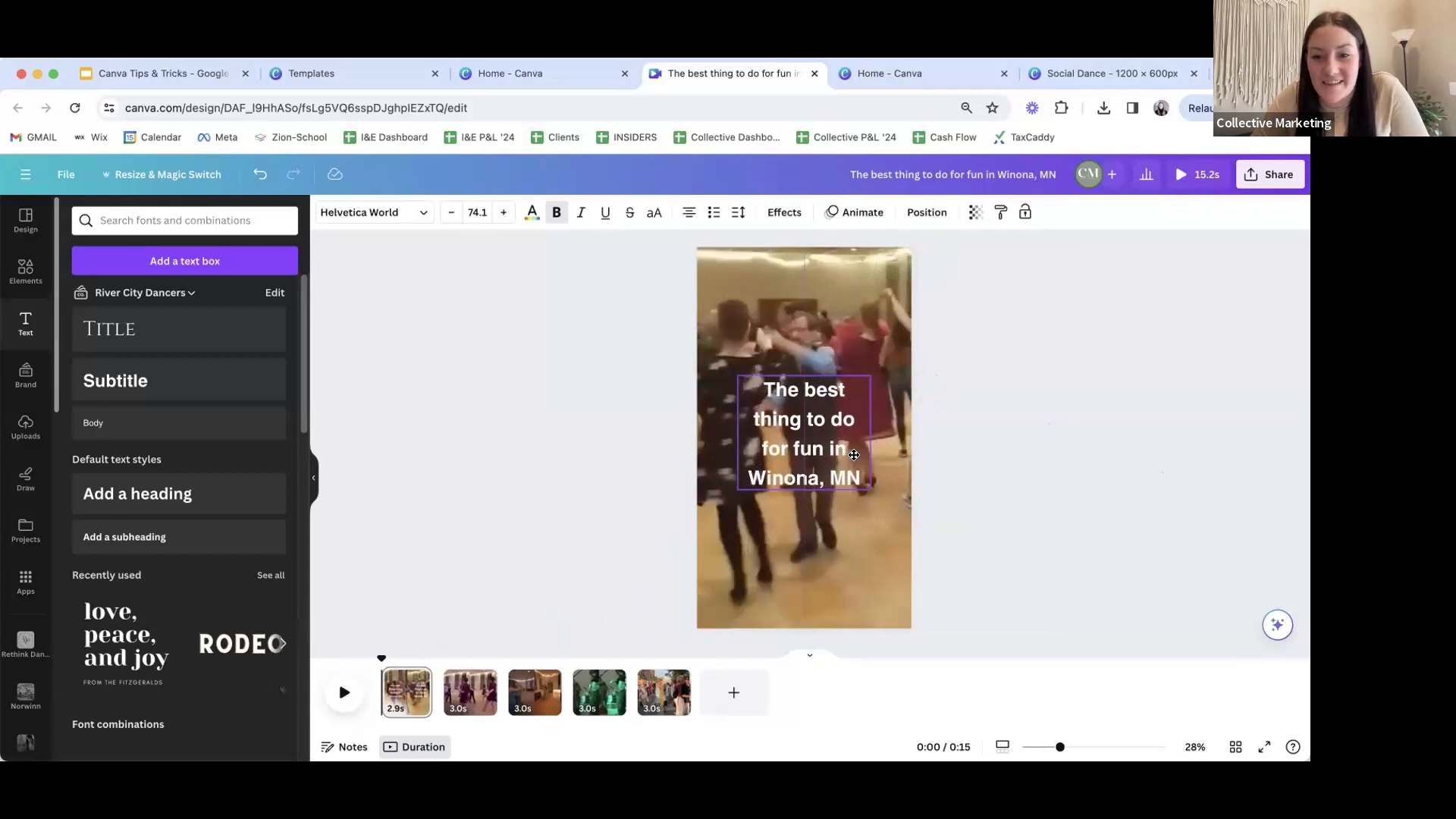
click(995, 482)
- Search the element graphics for "location pin" and place a small red round-headed pin just above the first page's headline
click(28, 273)
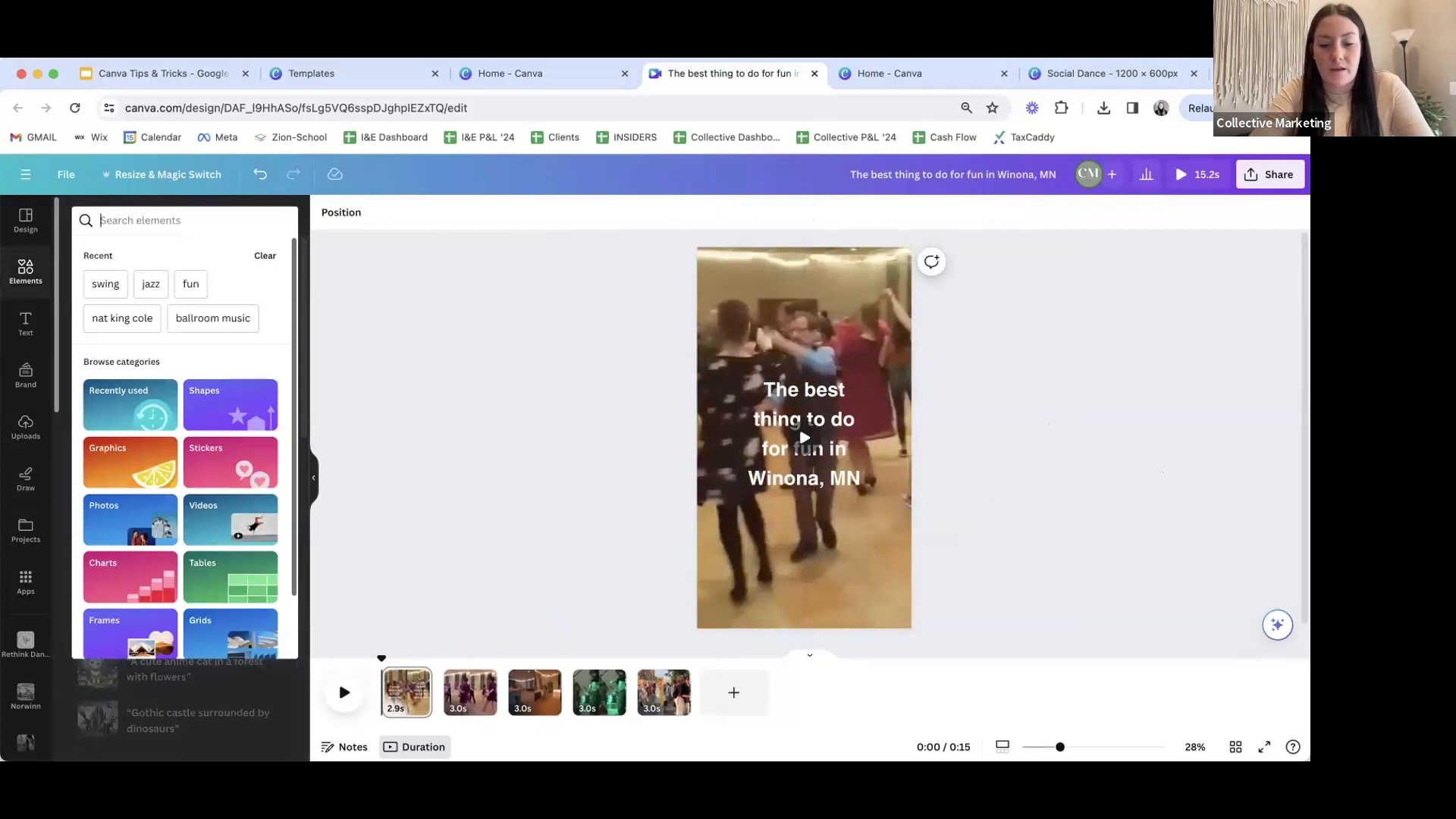
text(pin)
click(192, 286)
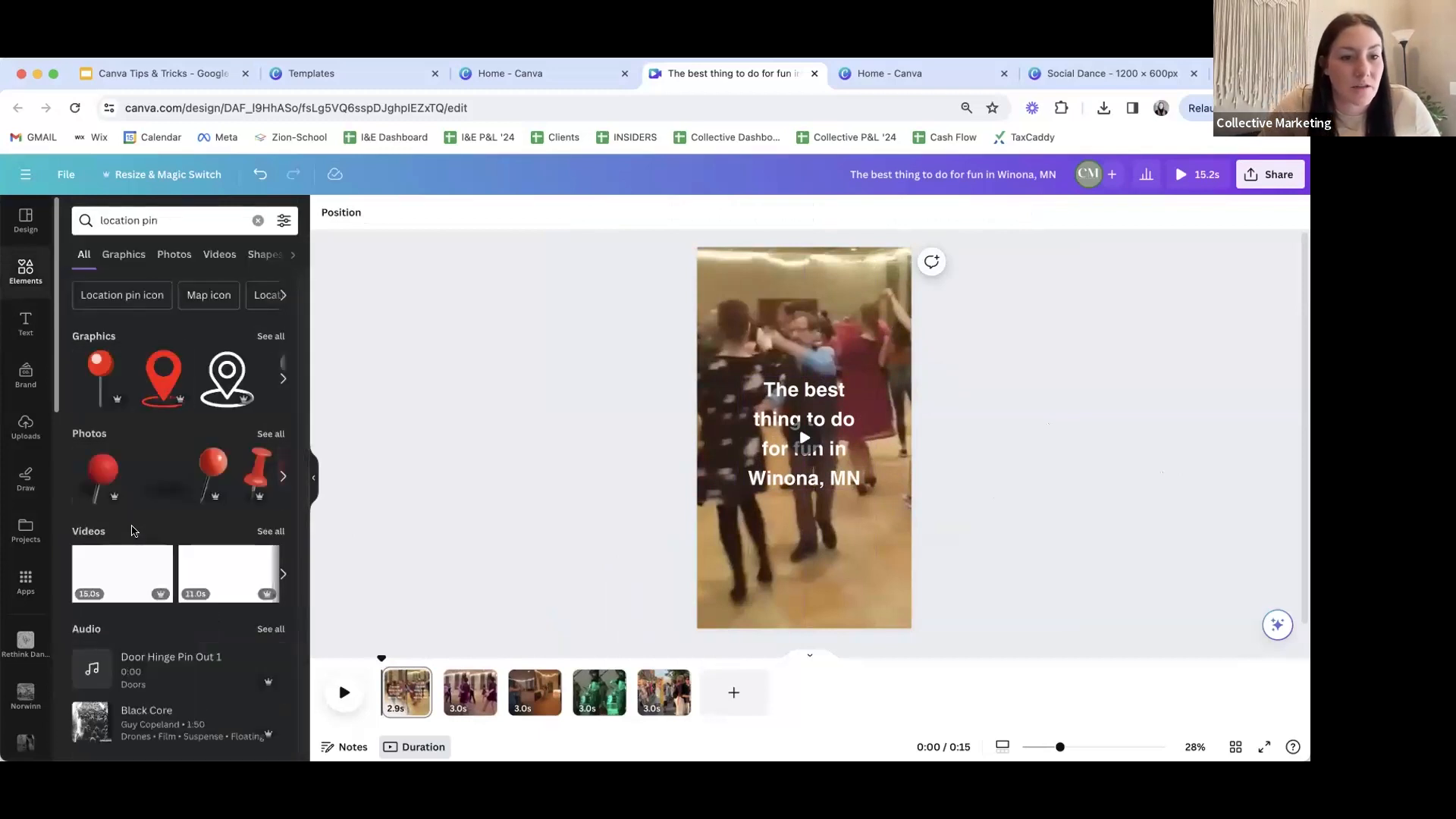
click(271, 336)
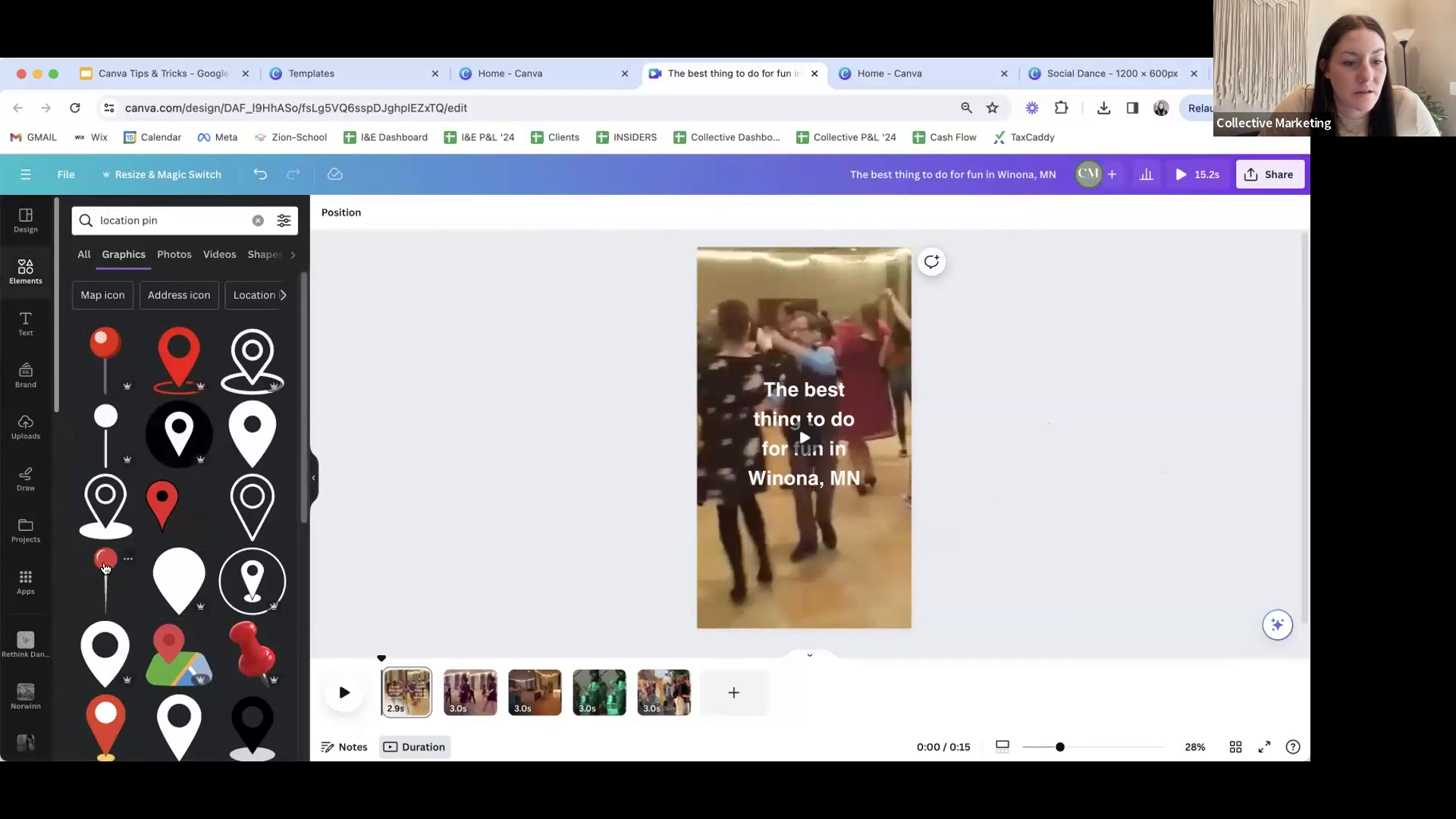
click(105, 567)
drag(824, 525, 806, 350)
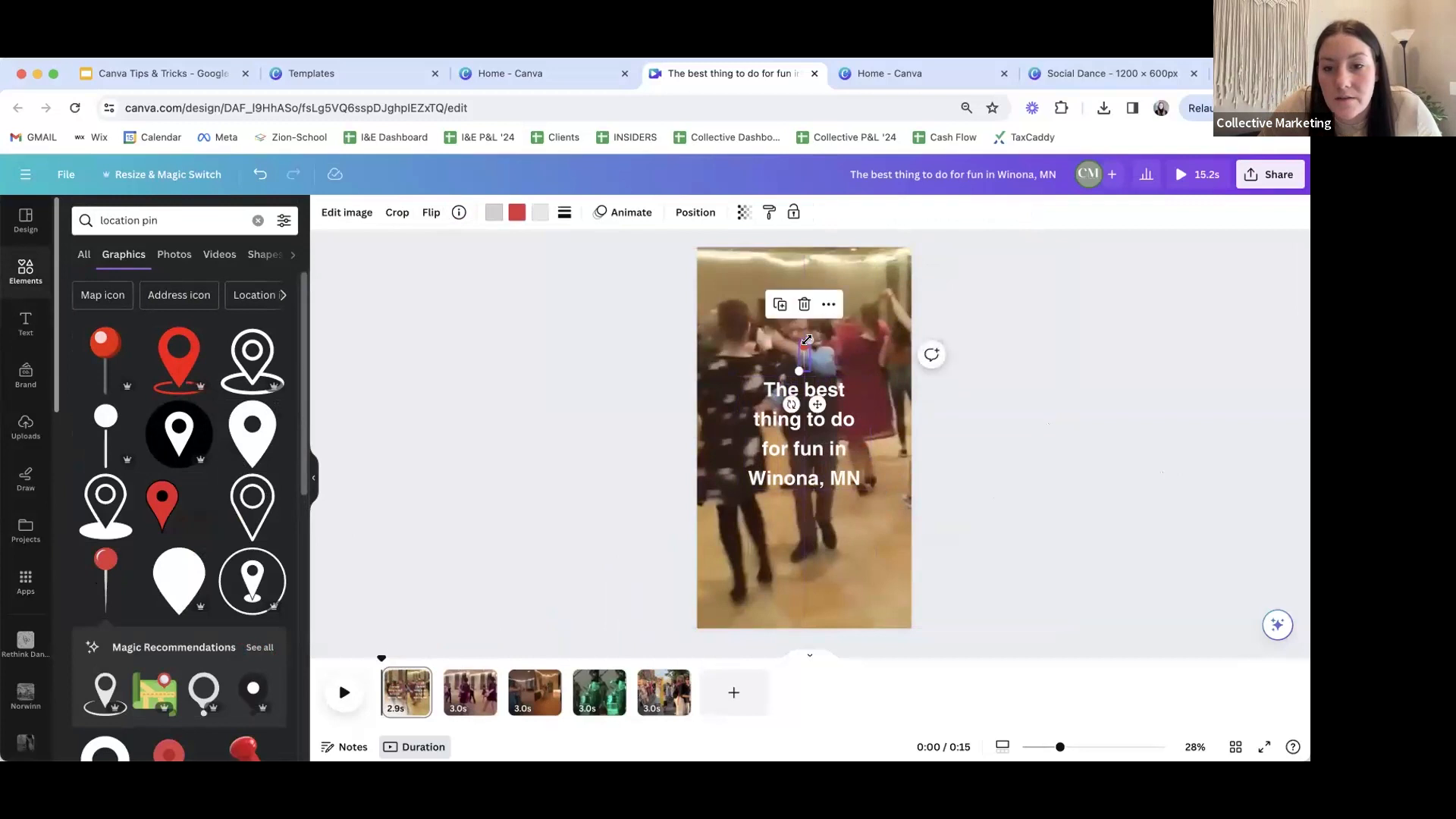
click(1035, 406)
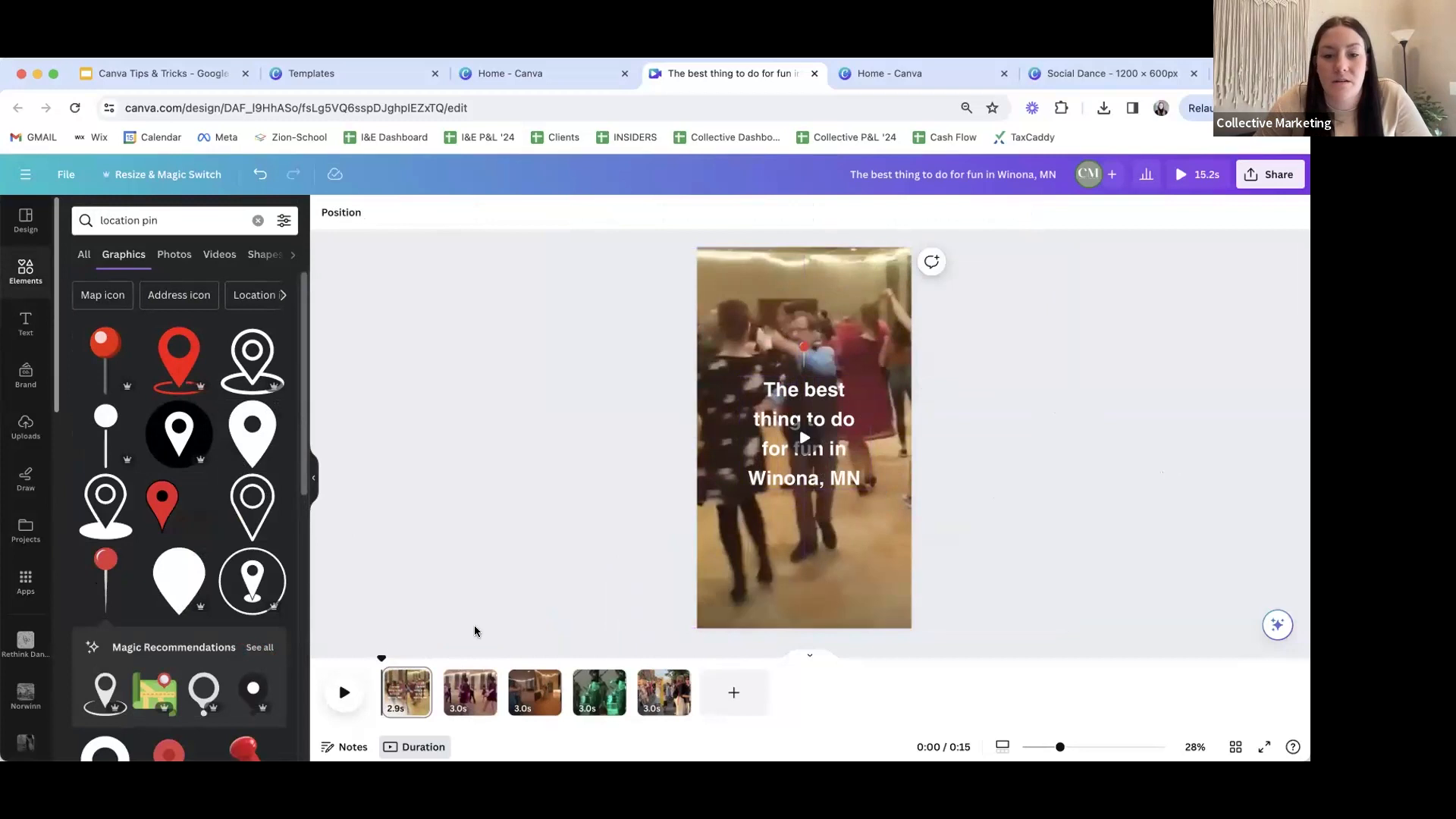
- Copy the first page's headline text onto the second page of the reel
click(402, 695)
click(786, 439)
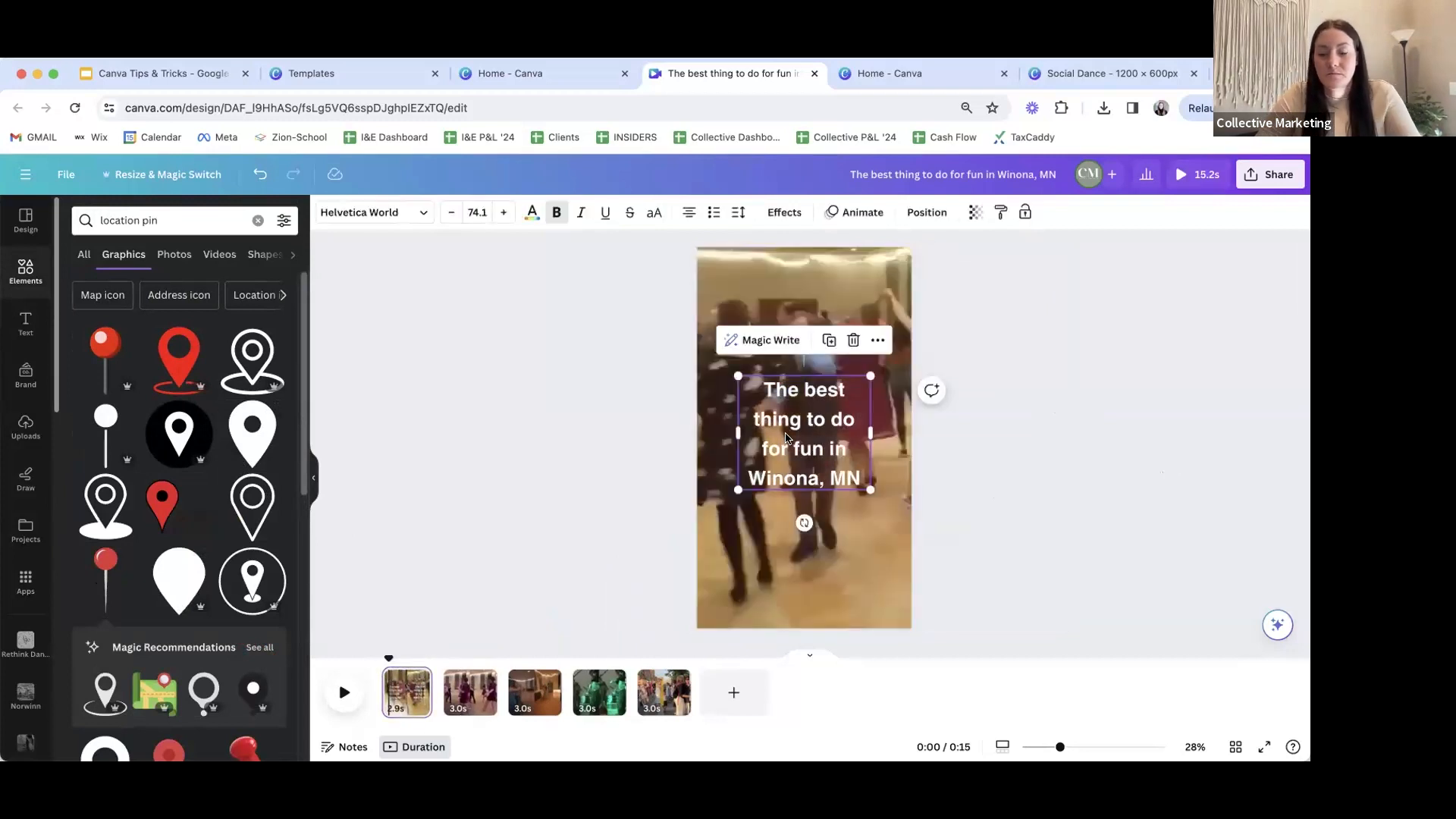
click(481, 692)
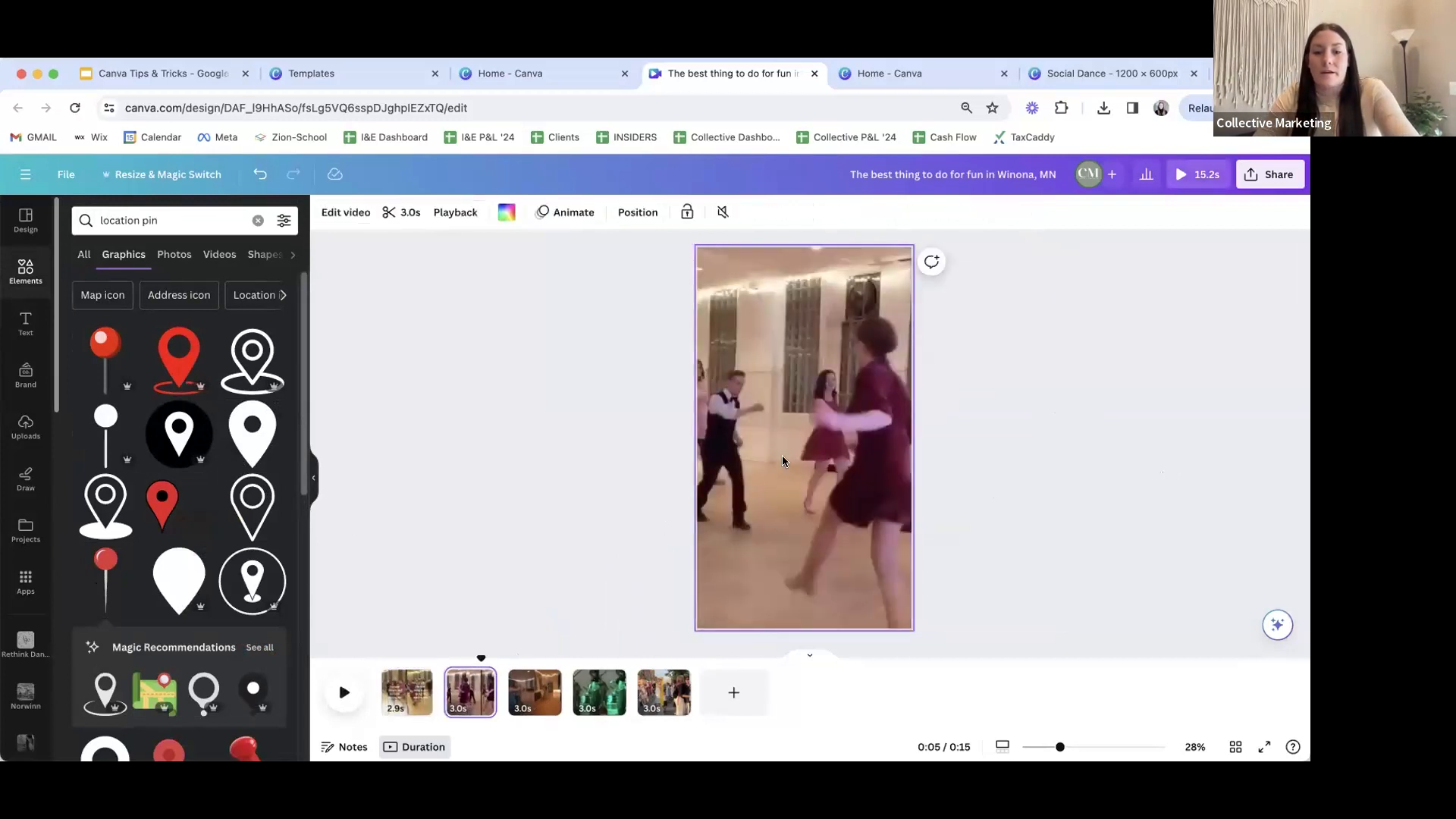
key(ctrl+v)
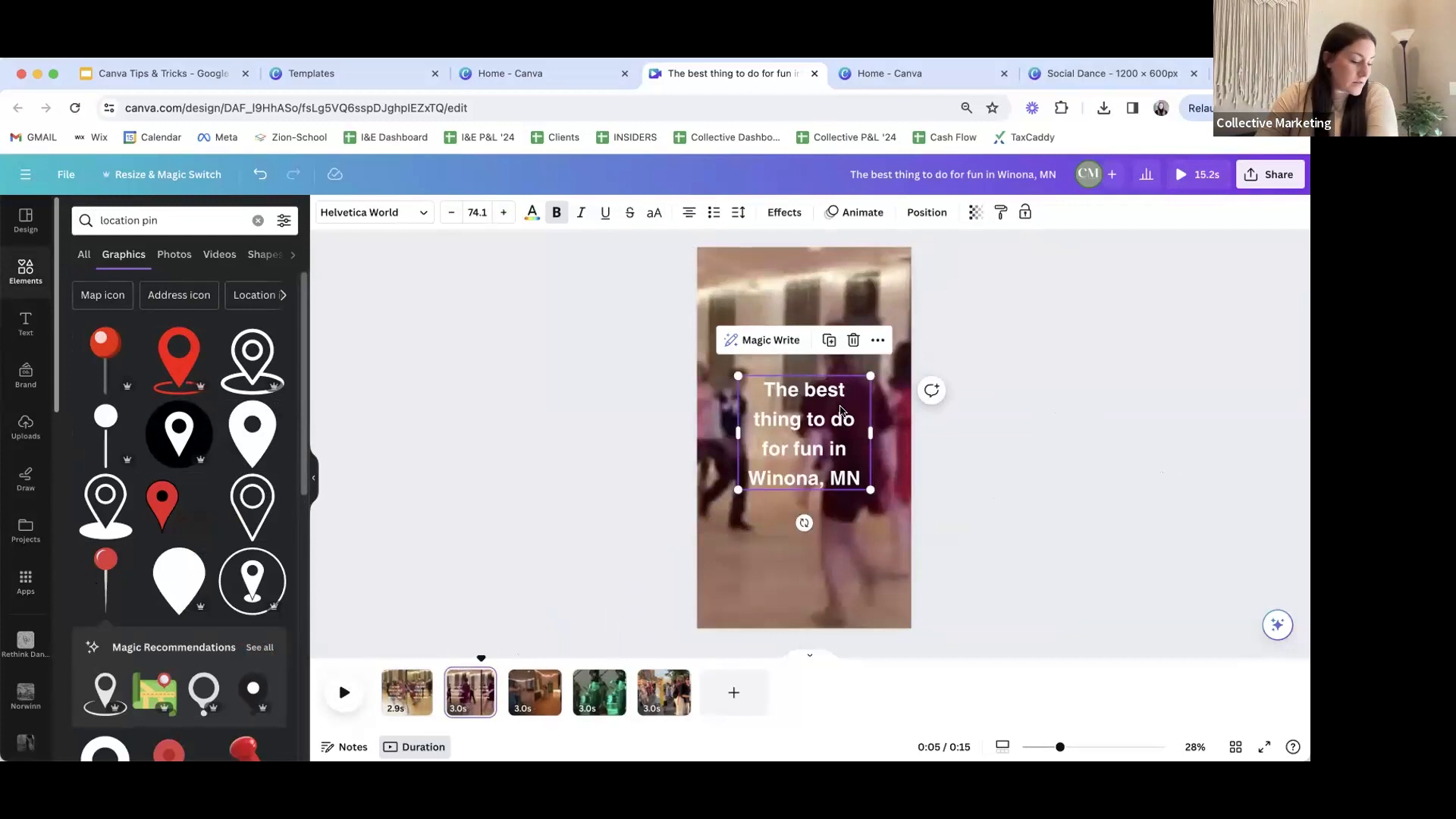
- Reword the second page's text as "Social dancing with River City Dancers!"
double_click(840, 411)
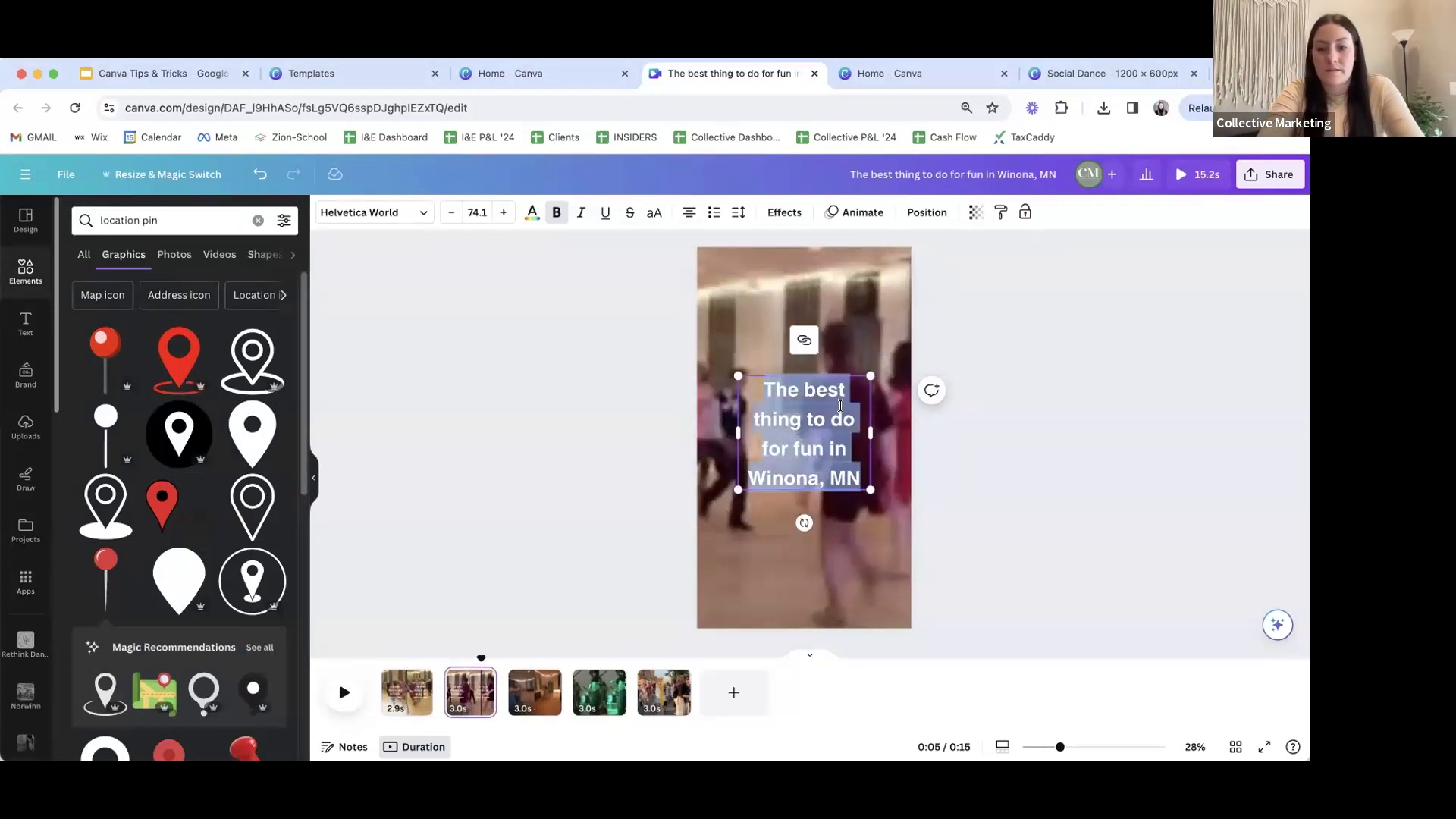
text(Social danc)
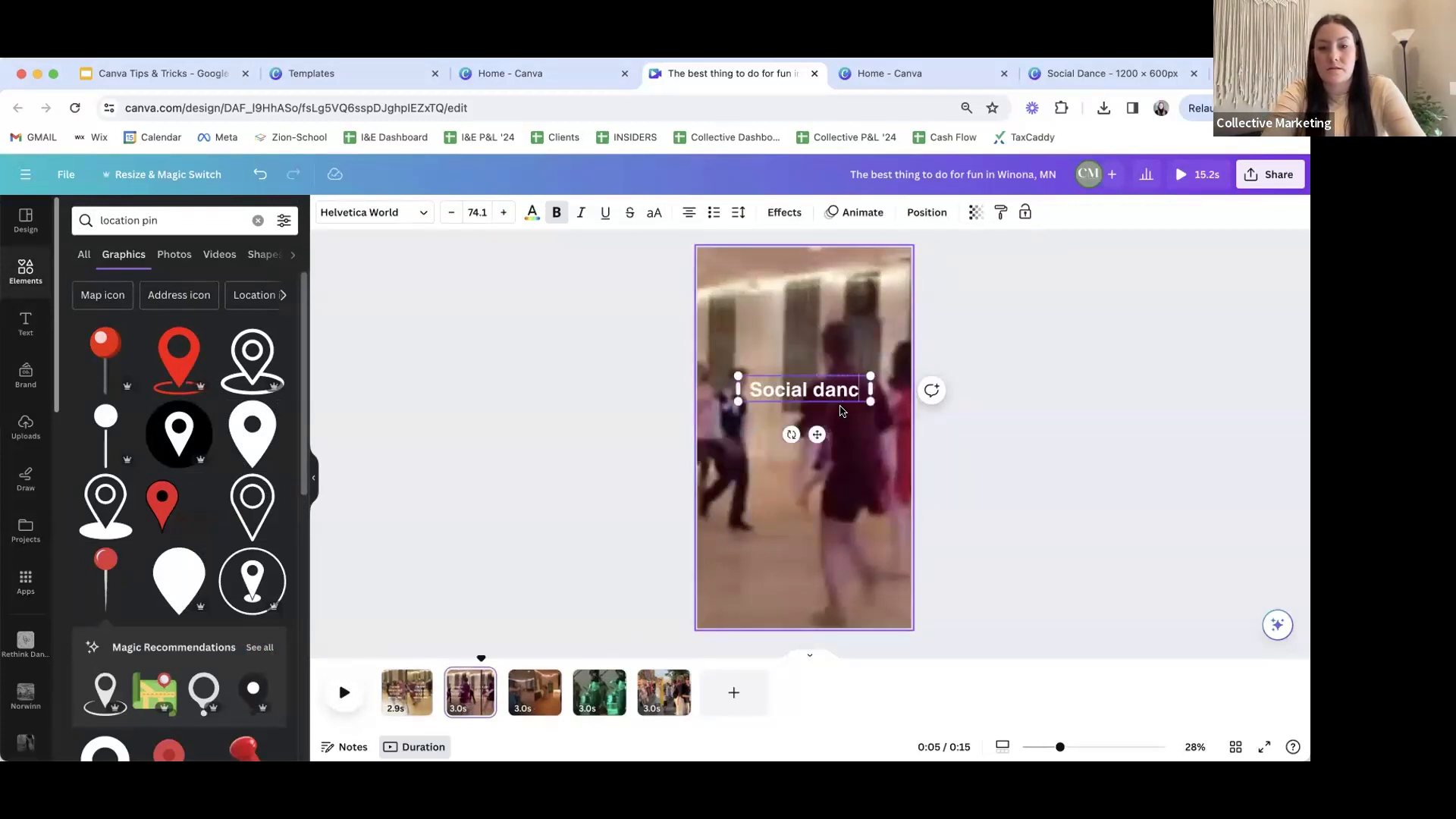
text(ing with River City D)
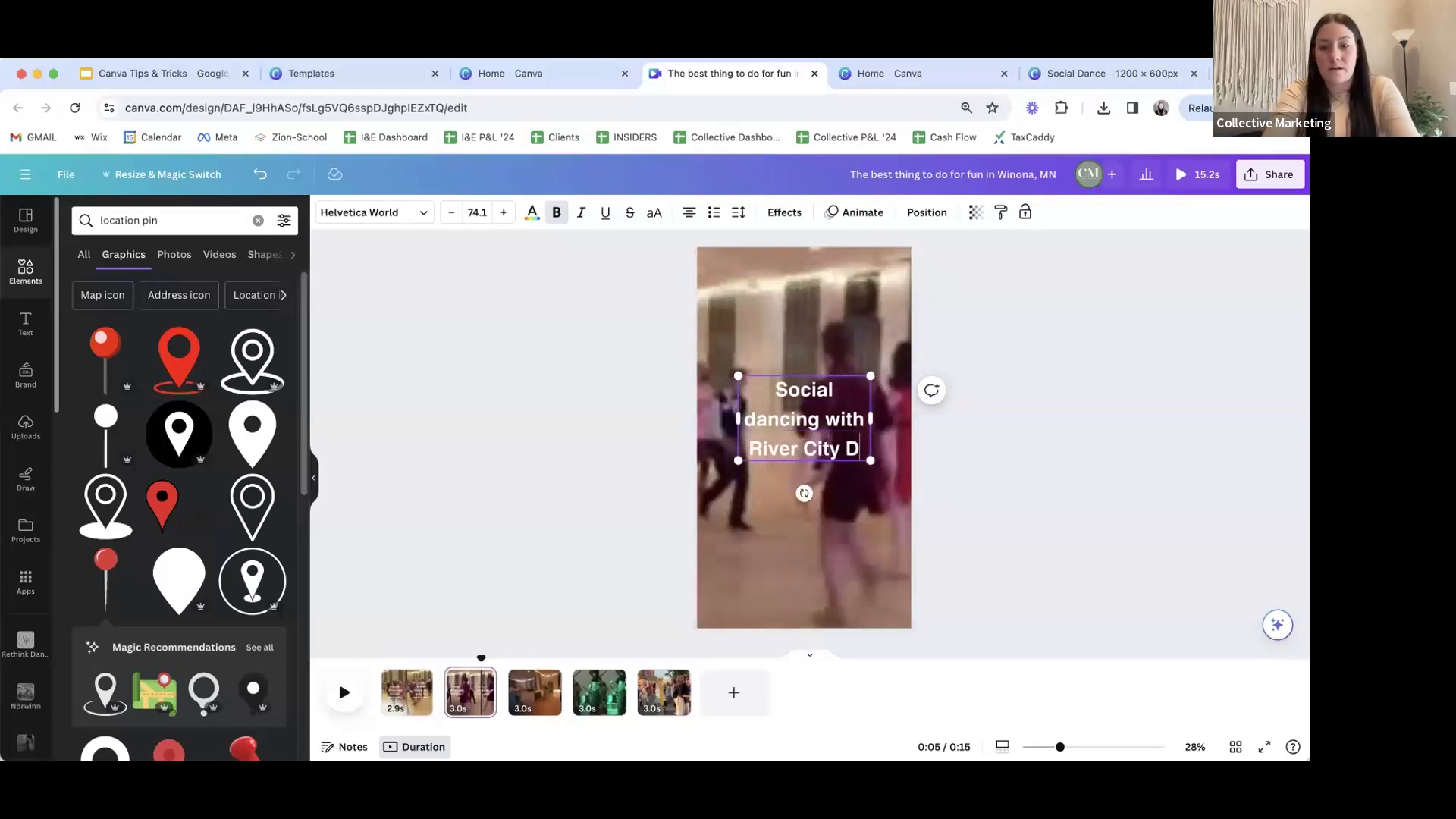
text(ancers!)
click(972, 486)
- Copy the second page's text onto the third page and reword it as "Come Solo or with a Partner"
click(781, 474)
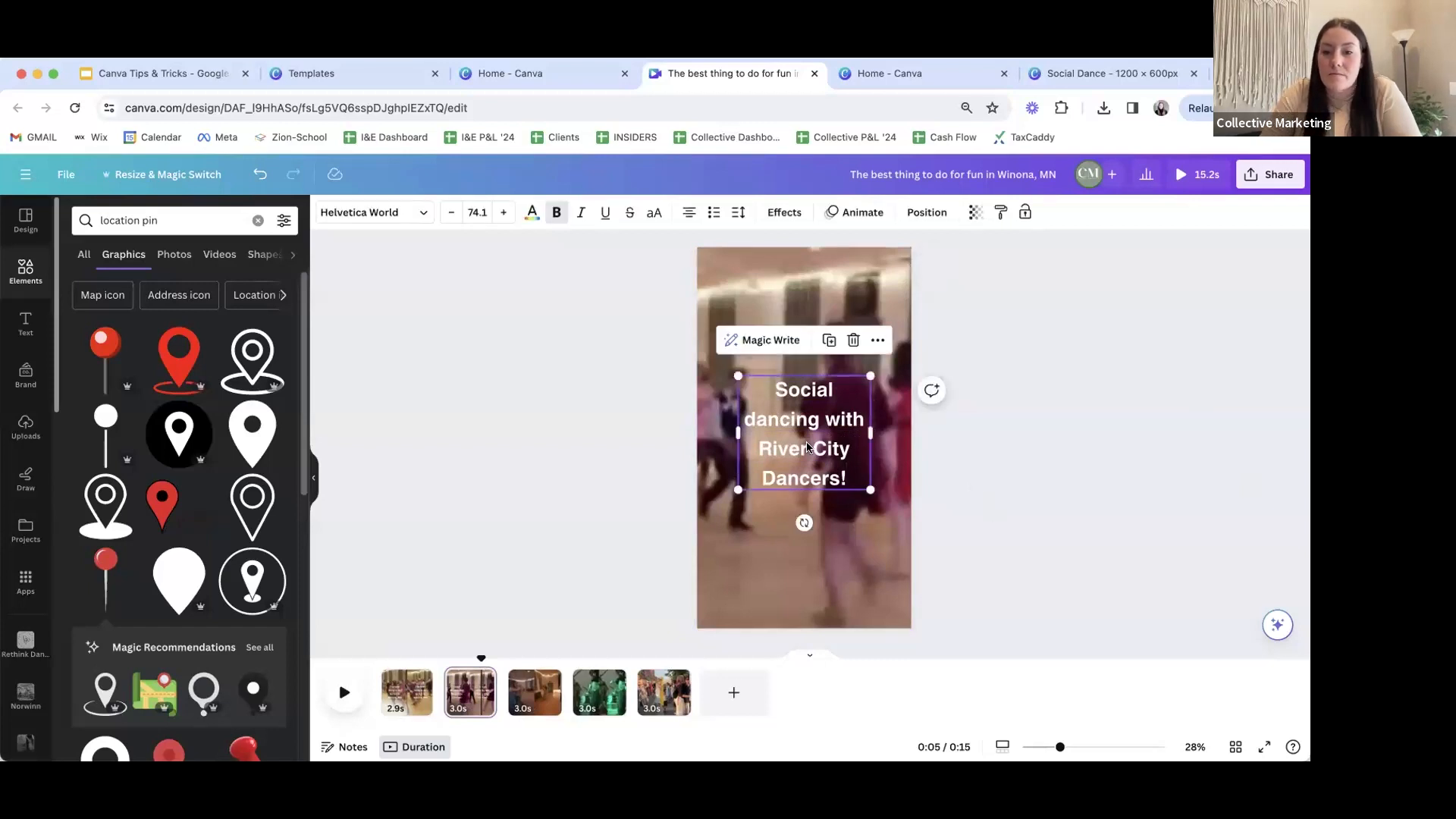
click(520, 698)
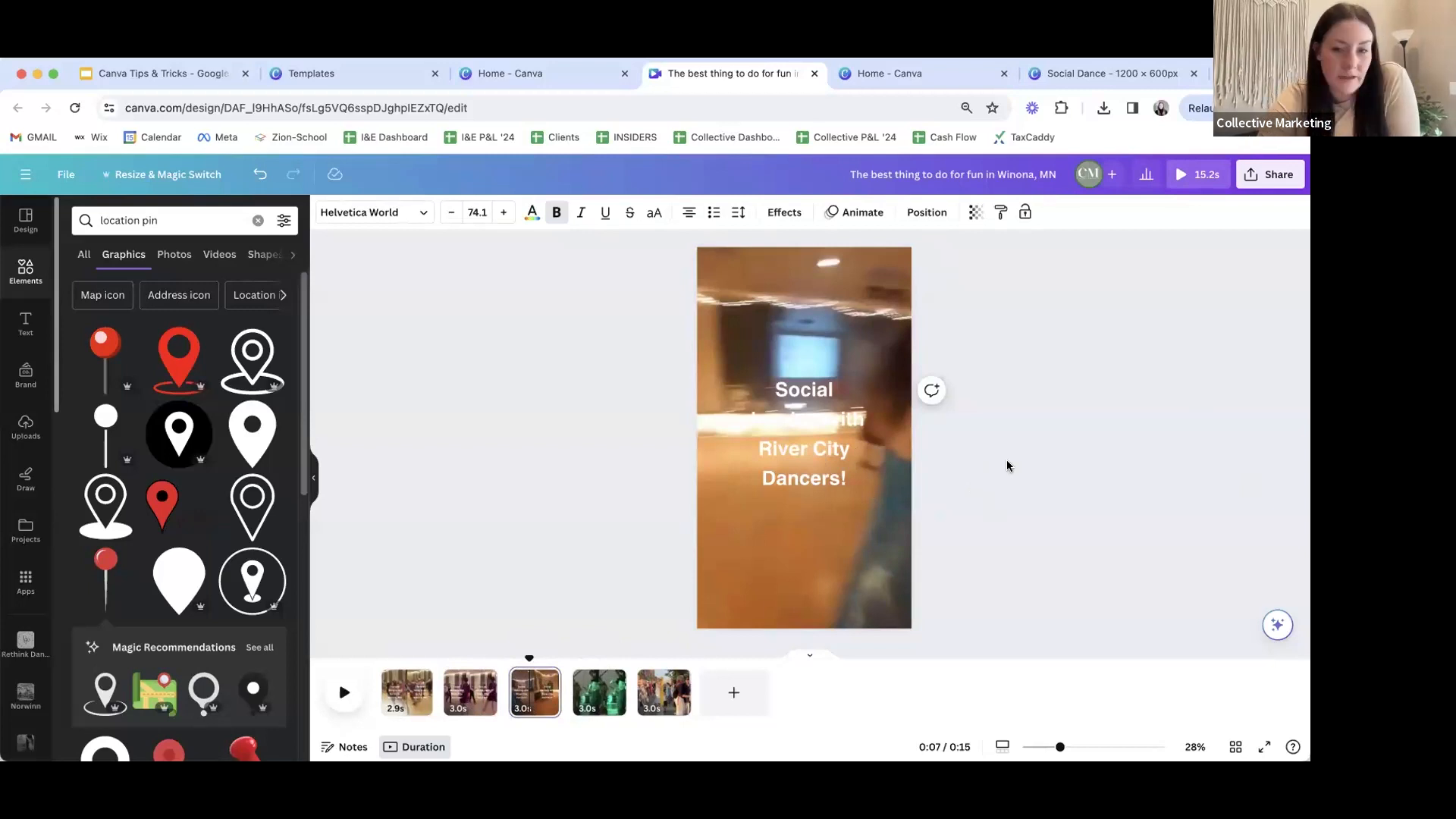
double_click(838, 432)
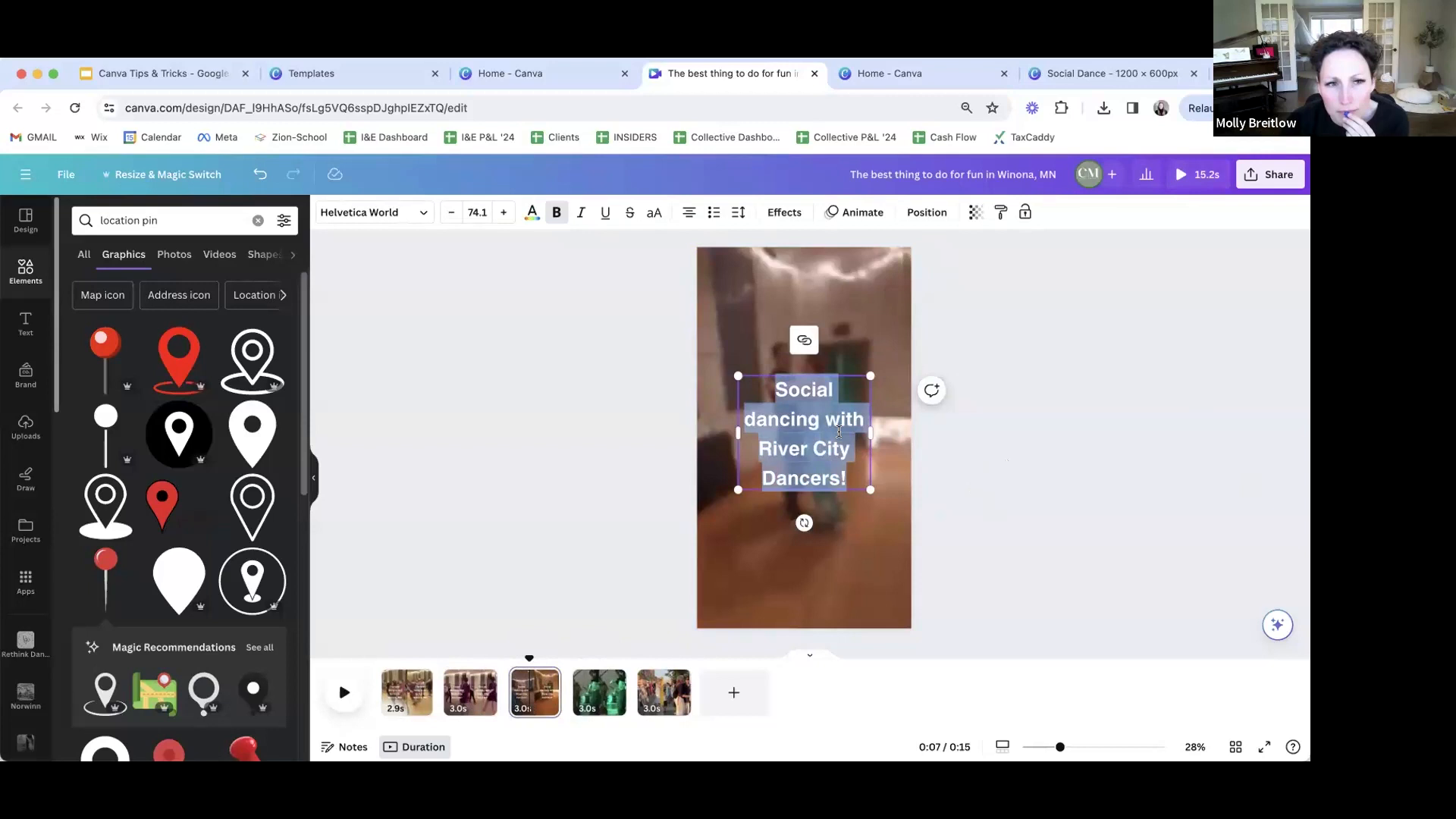
text(Come Sol)
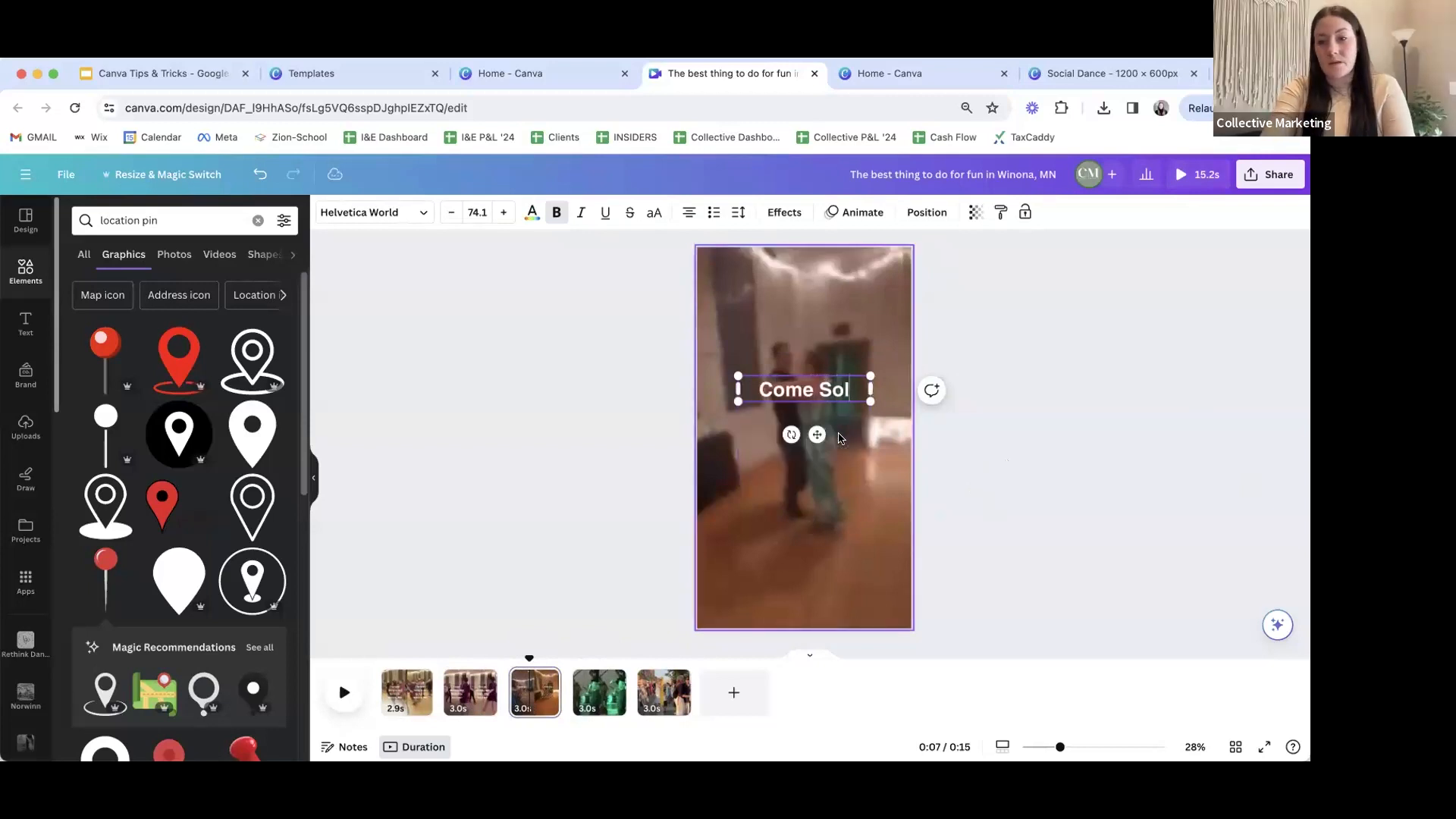
text(o or with a)
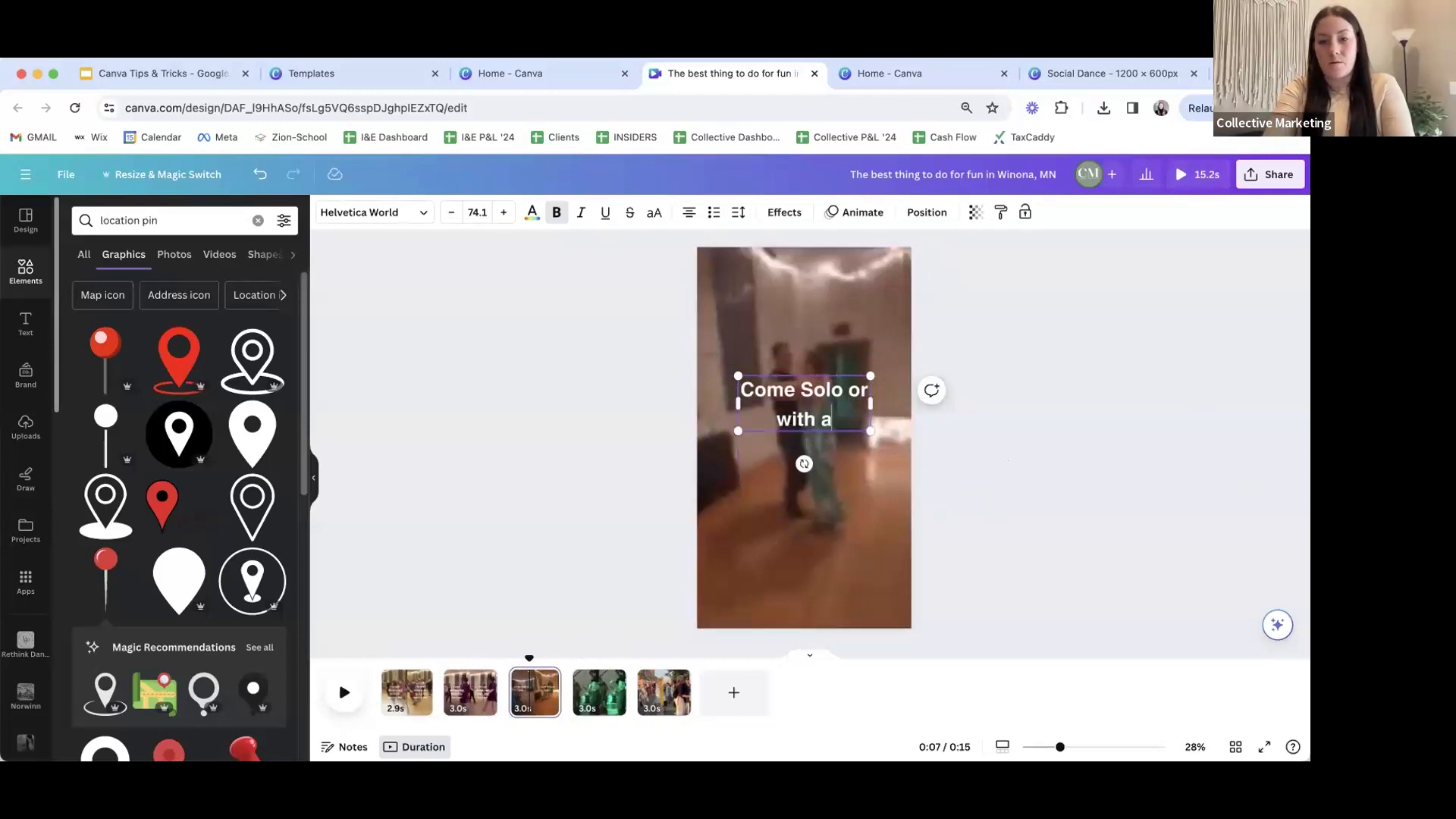
text( Partnere)
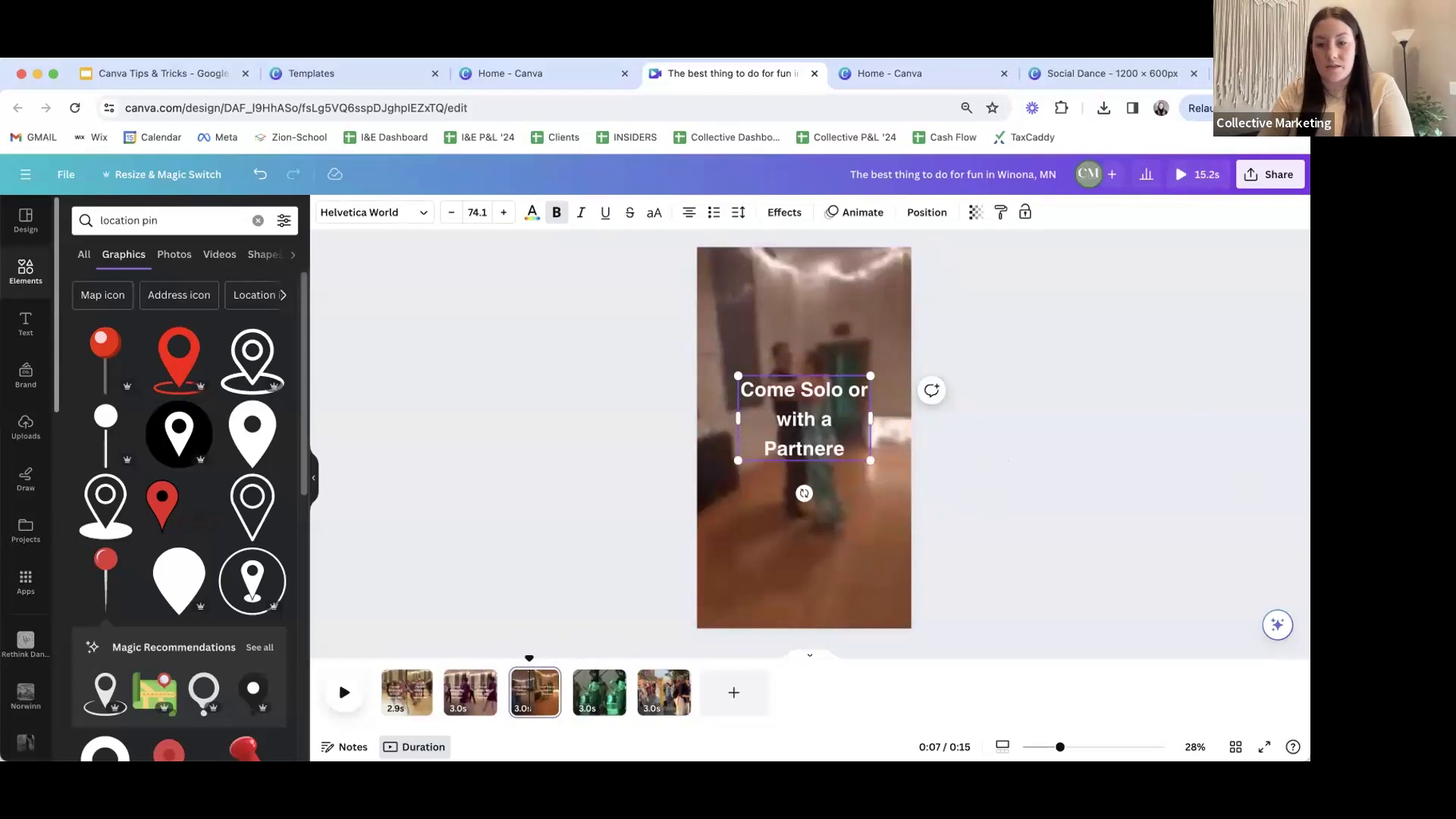
key(BackSpace)
- Narrow the third page's text box so "or" wraps to the second line, and center it on the page
drag(869, 401, 832, 443)
click(811, 468)
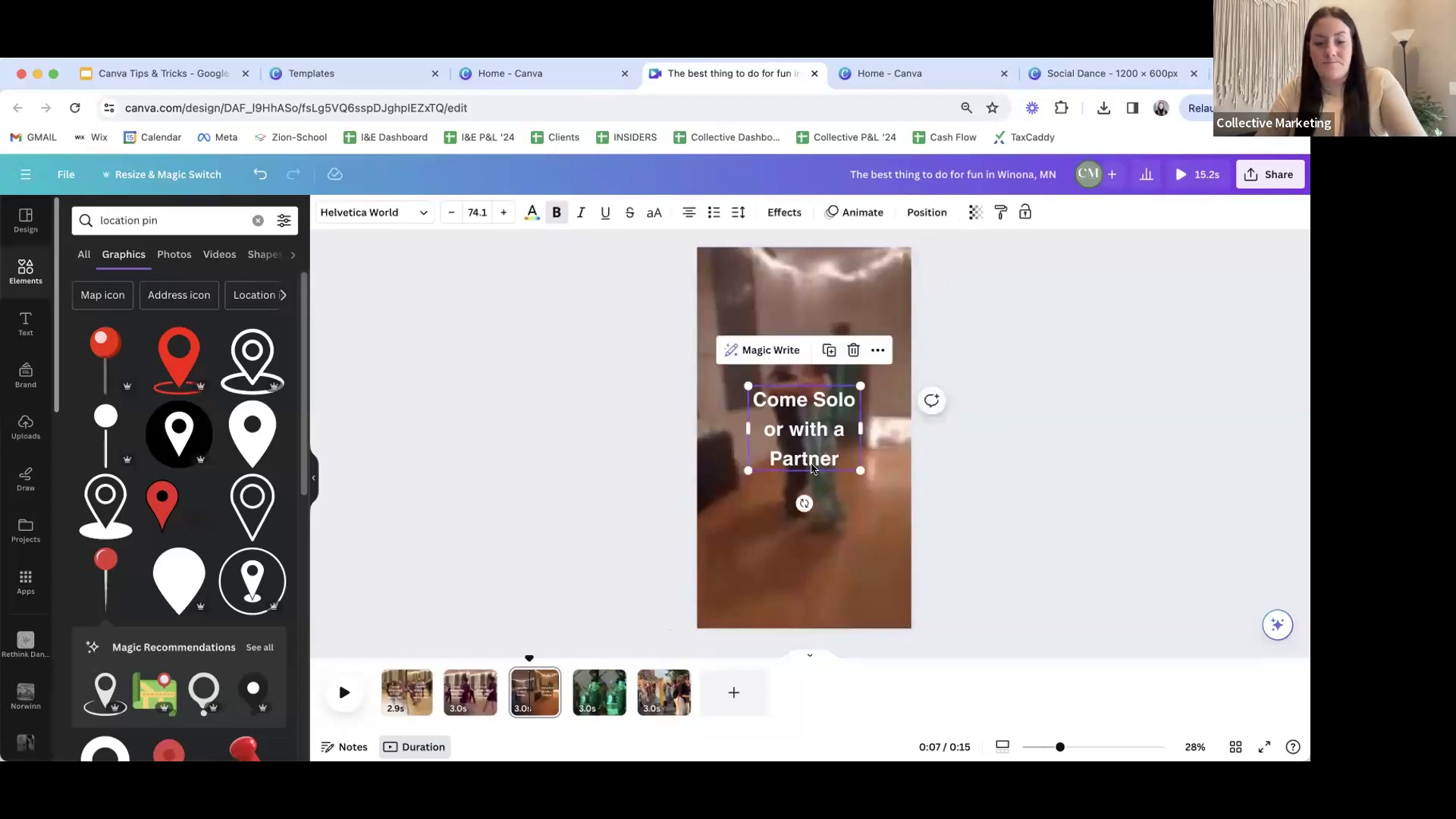
drag(815, 451, 815, 455)
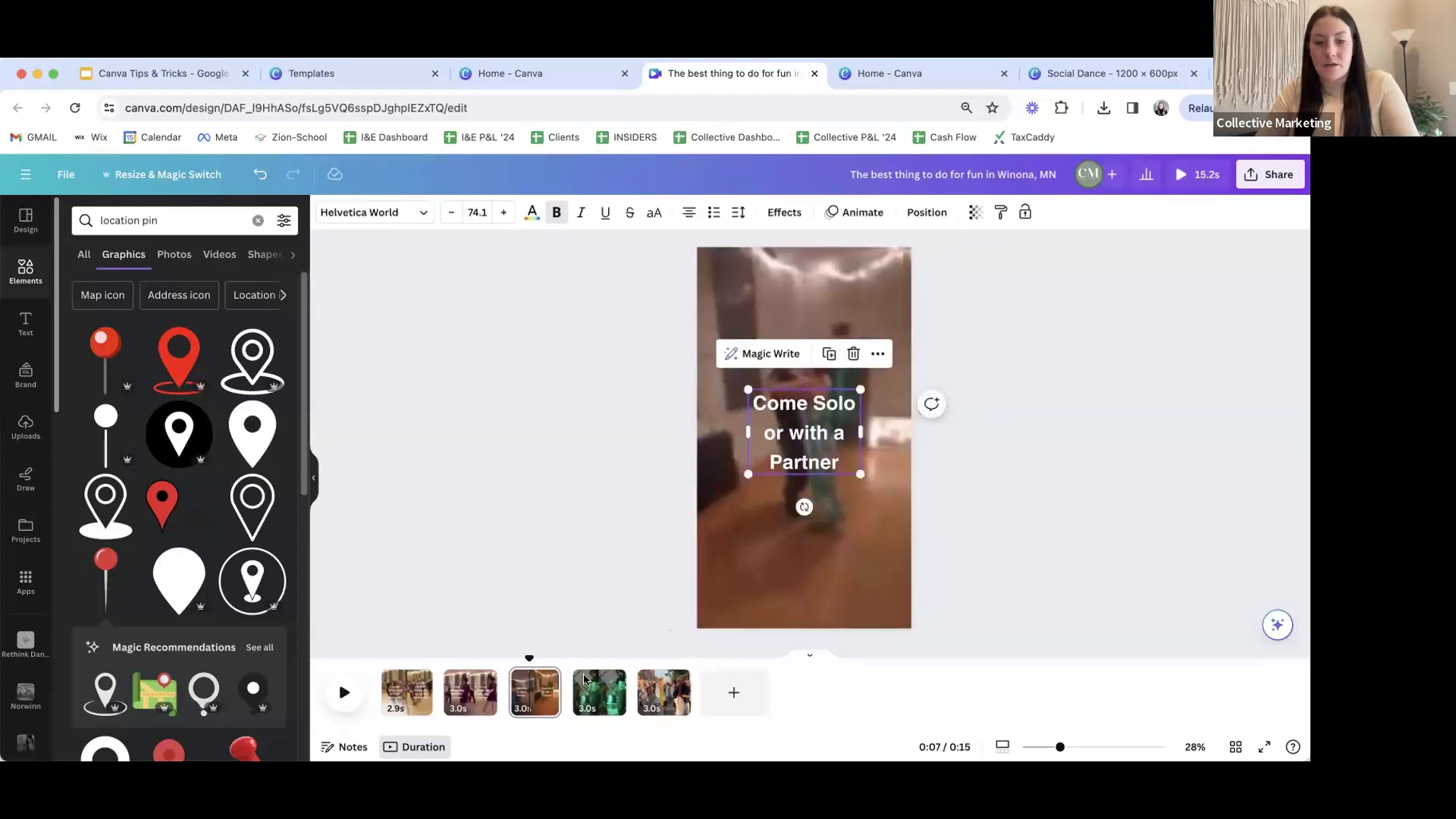
- Copy the third page's text onto the fourth page and reword it as "Beginner Friendly with a Lesson before the Dance"
click(602, 701)
click(828, 452)
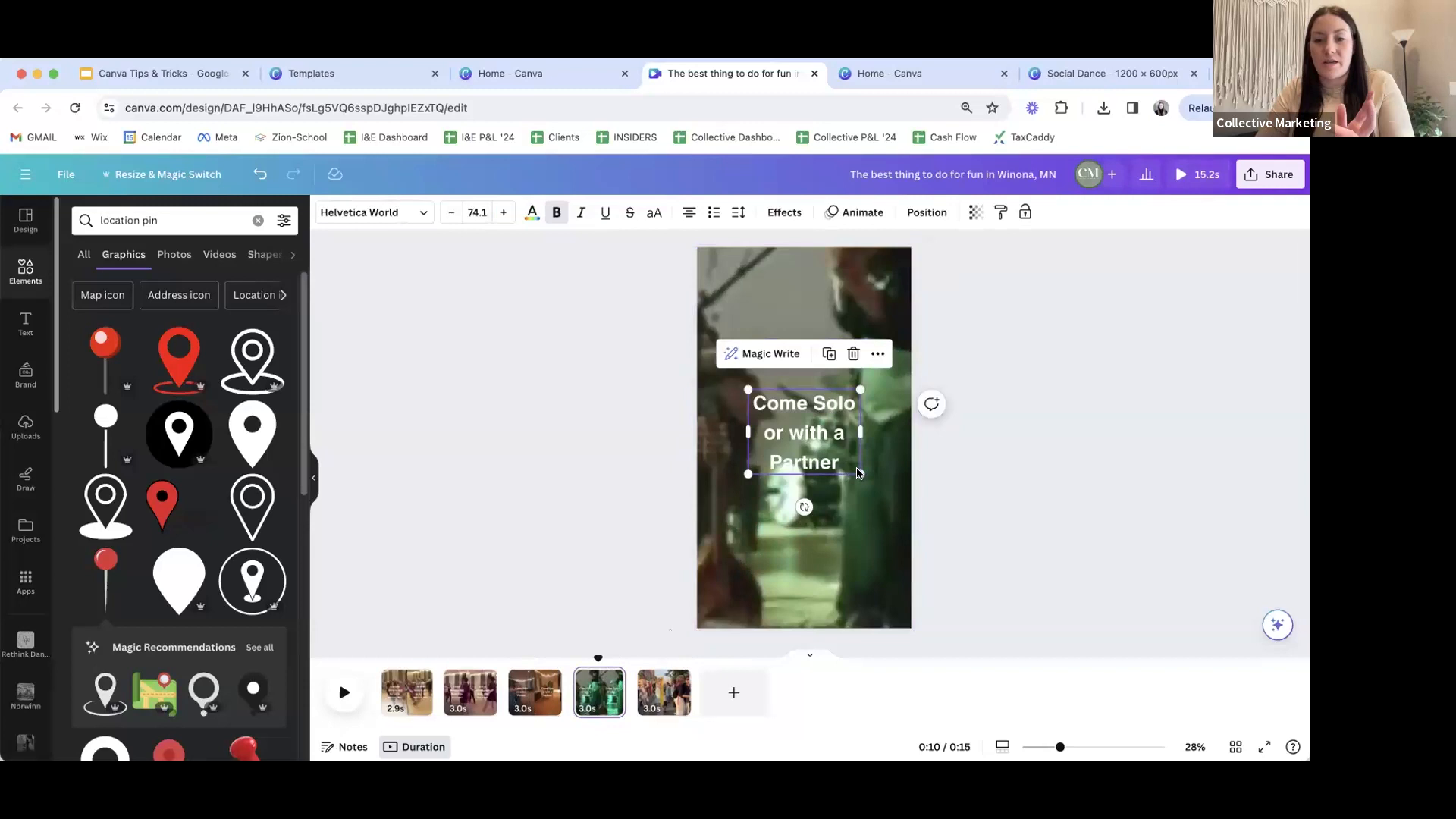
click(828, 453)
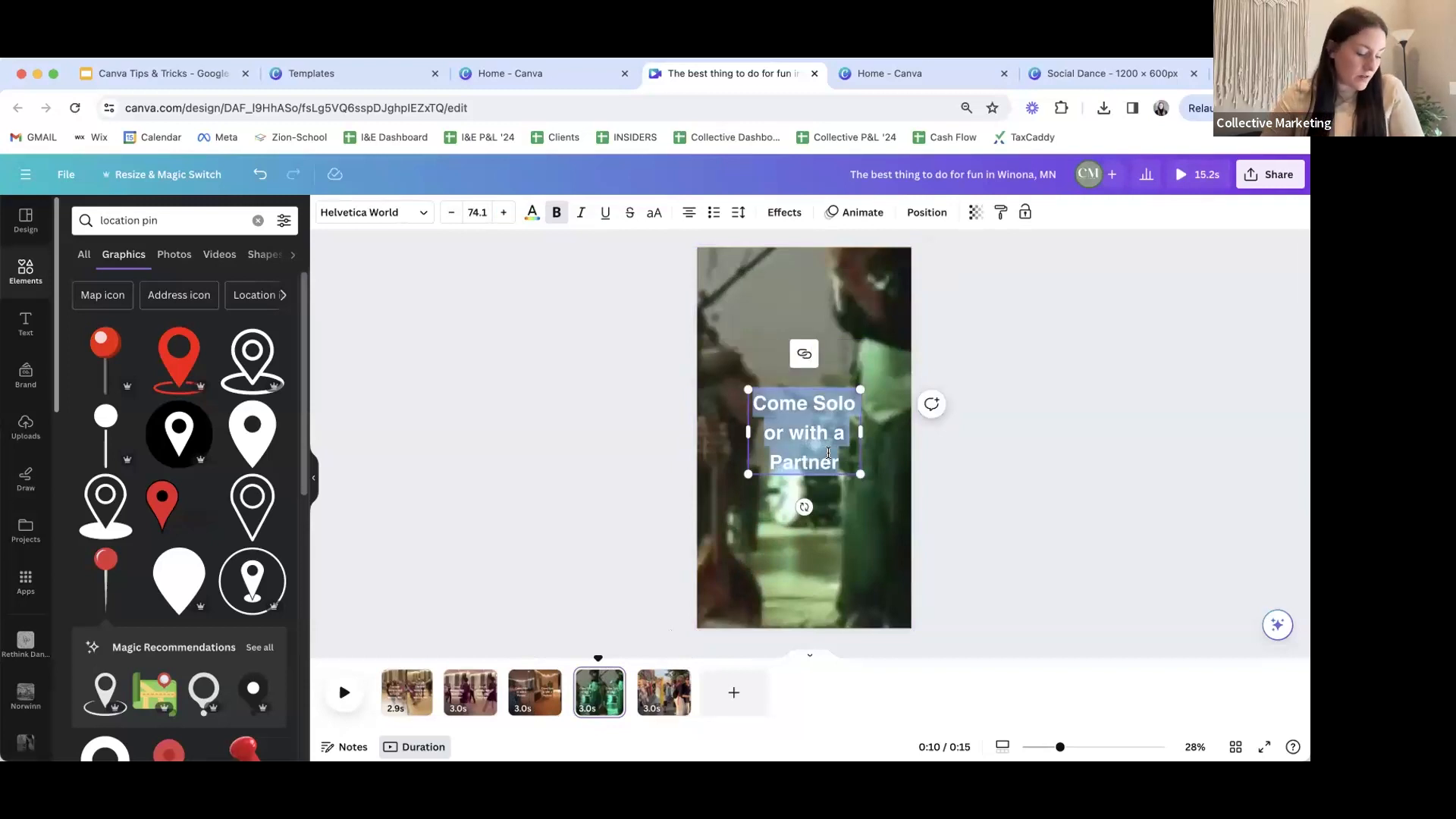
text(B)
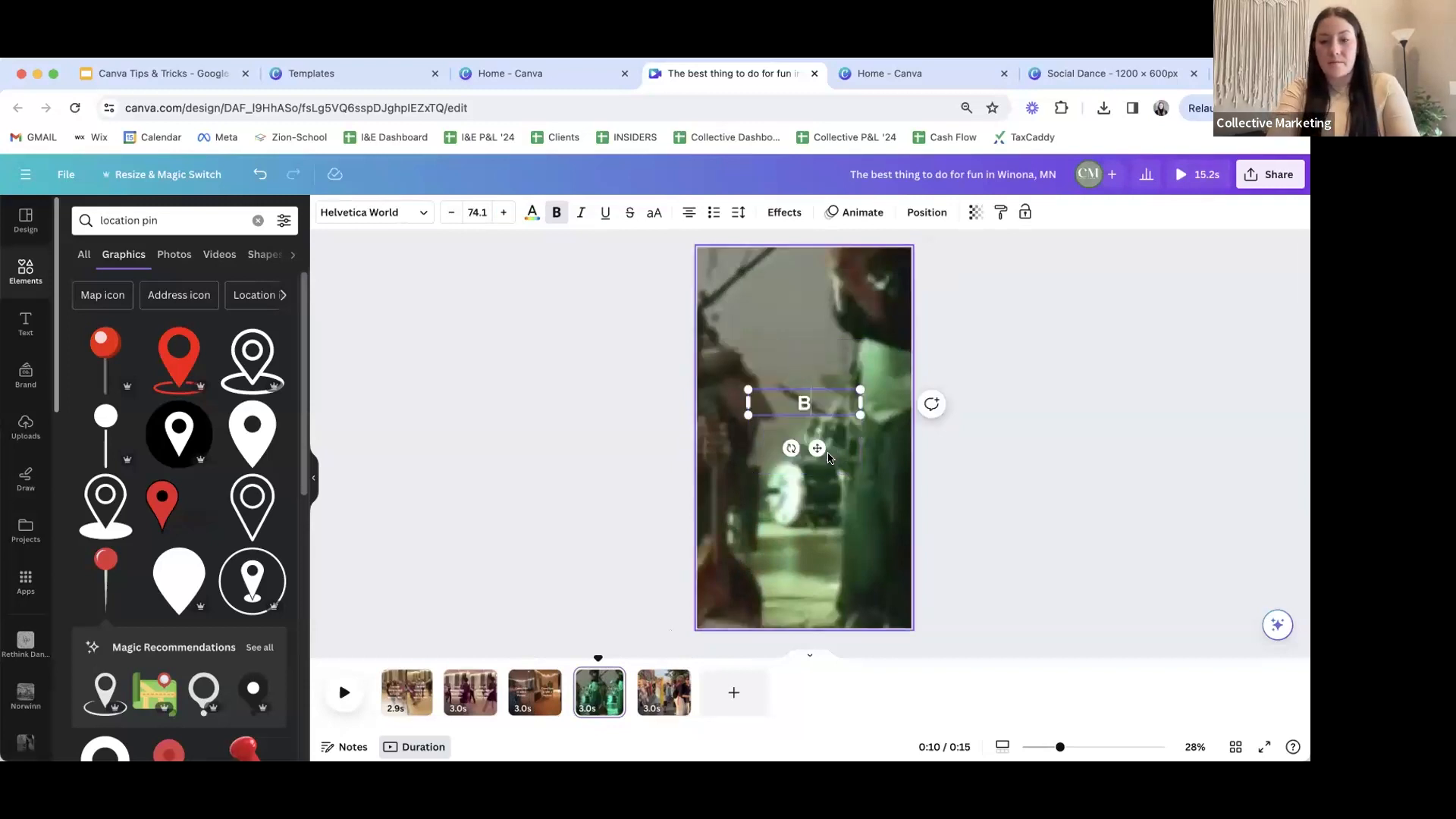
text(eginner Fri)
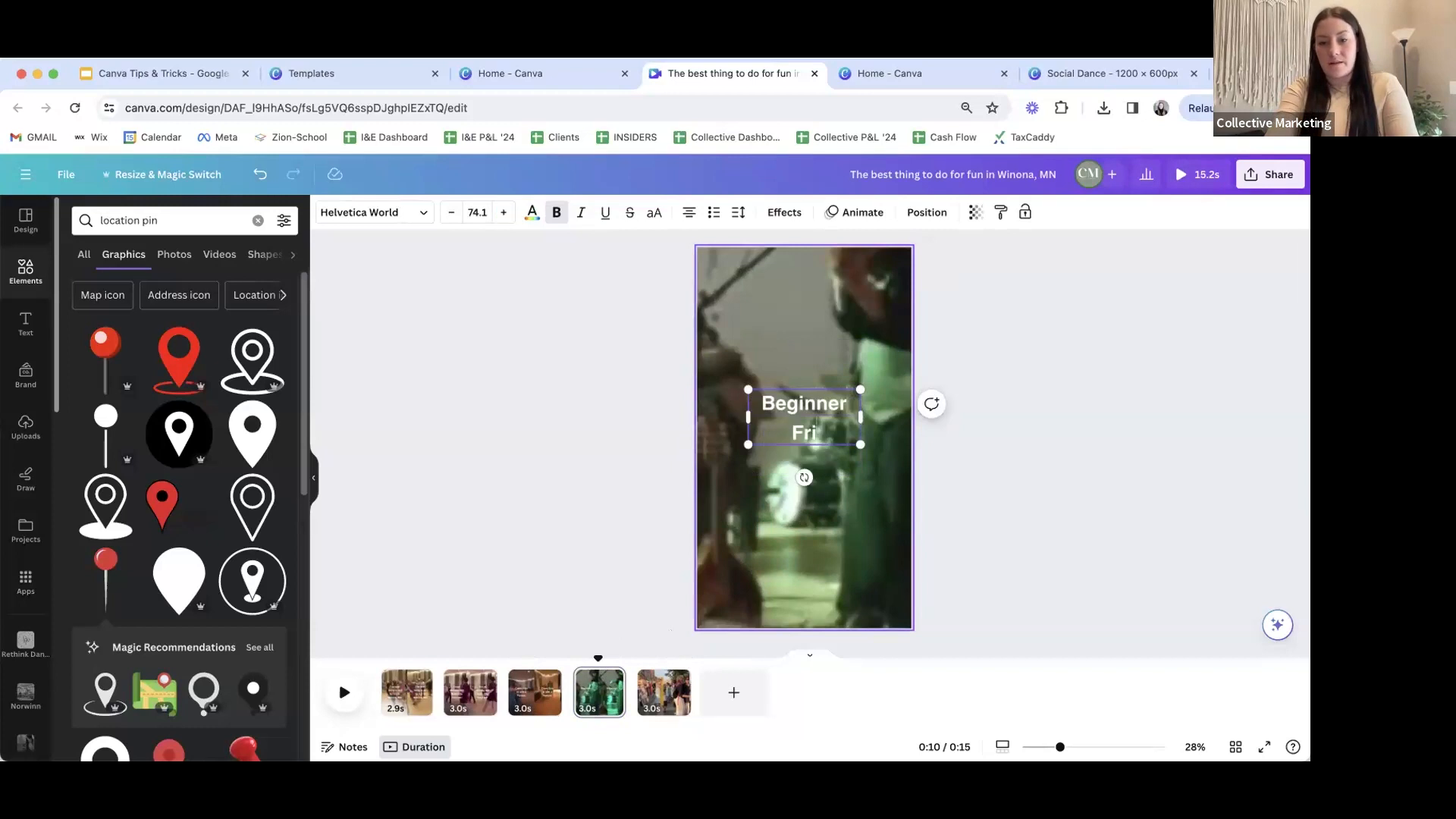
text(endly)
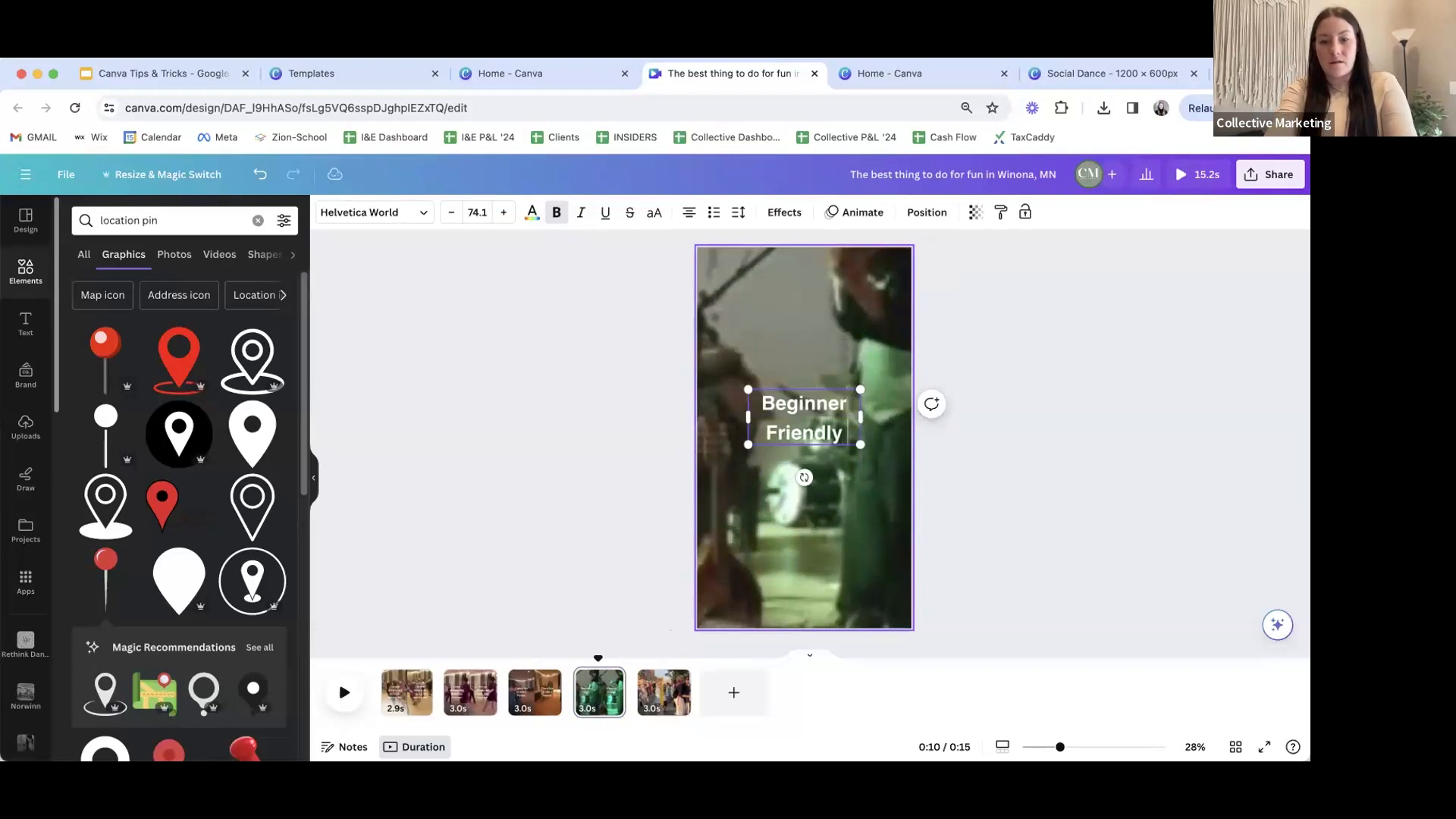
text( with a Lesson)
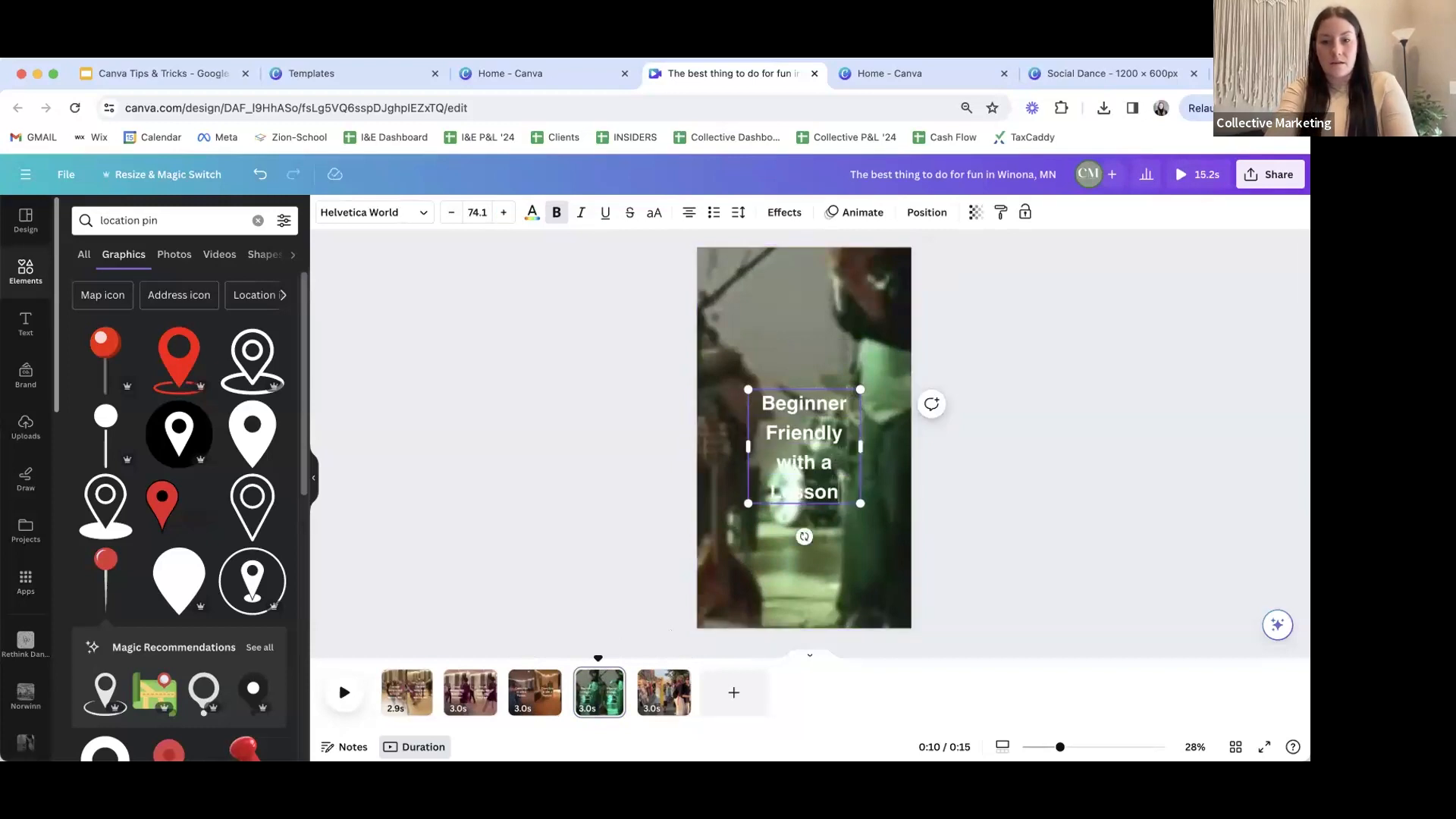
text( before the Danc)
key(BackSpace)
text(nce)
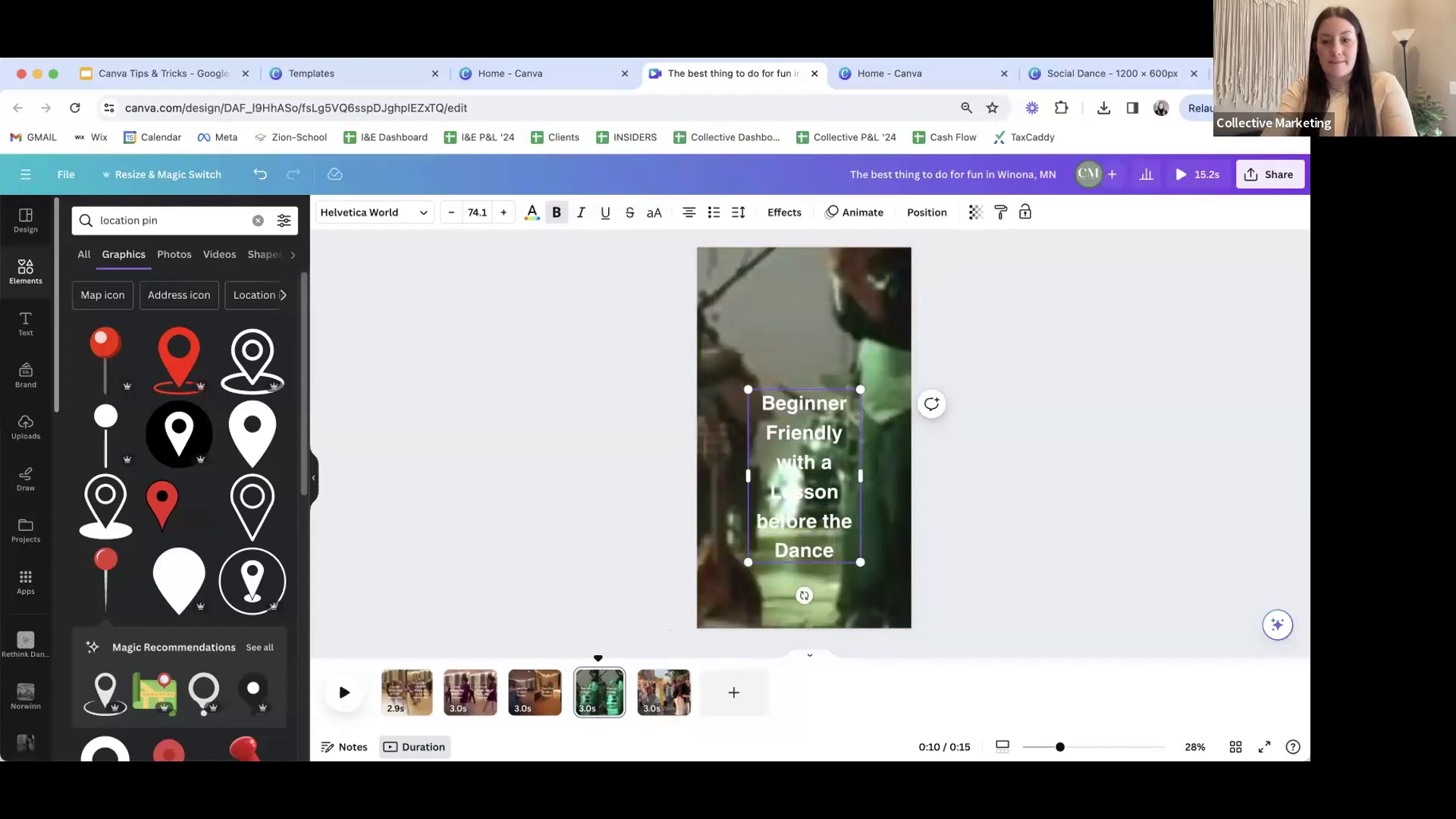
- Resize the fourth page's text to font size 68.5 in a wider four-line box centered on the page
drag(860, 563, 828, 514)
mouse_move(829, 452)
mouse_down()
mouse_move(877, 448)
mouse_move(858, 450)
mouse_move(889, 511)
mouse_move(817, 435)
mouse_move(840, 431)
mouse_up()
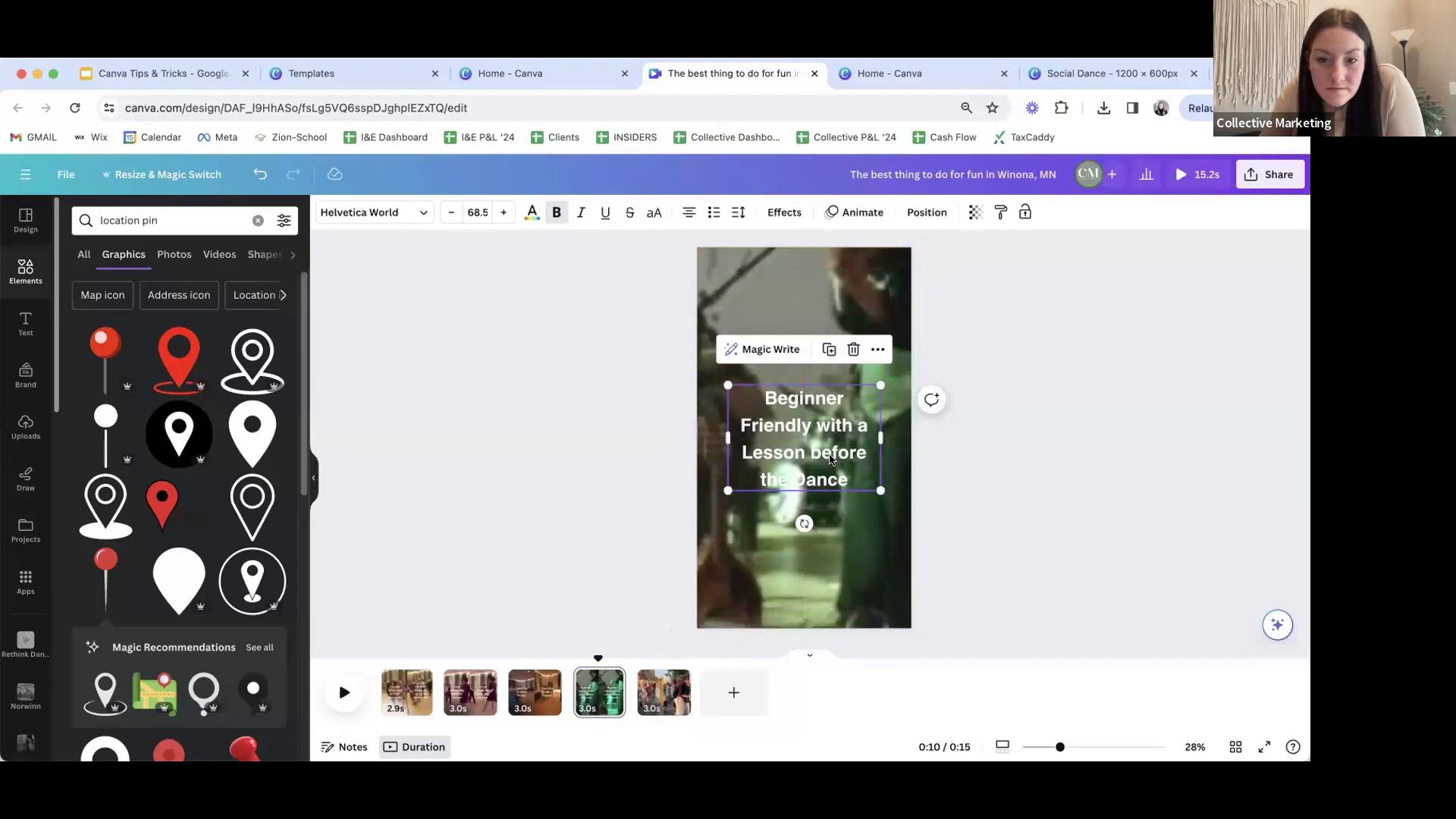
- Copy the fourth page's text onto the fifth page and reword it as "Join us! Upcoming Dates"
click(662, 691)
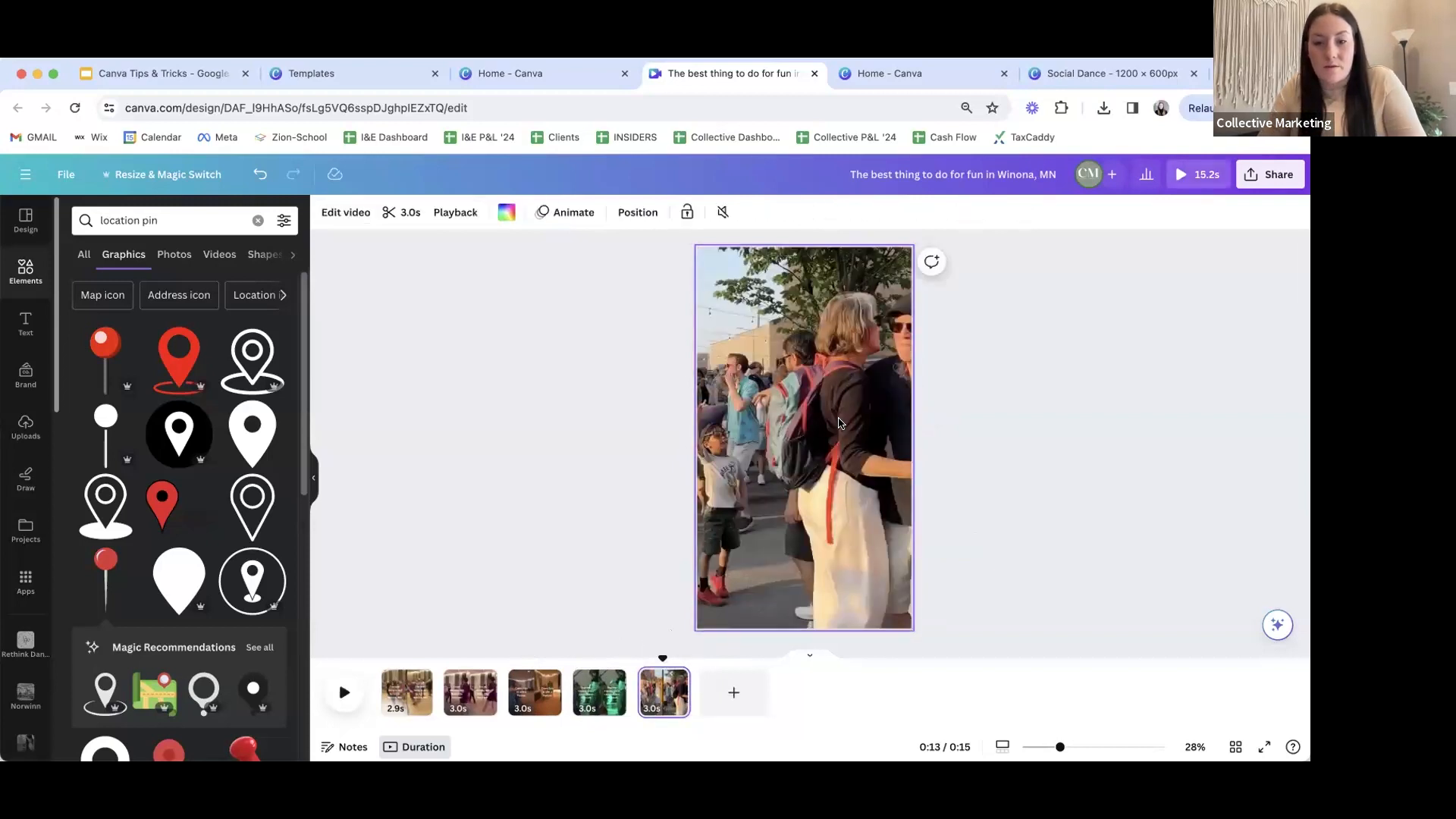
click(850, 445)
double_click(839, 444)
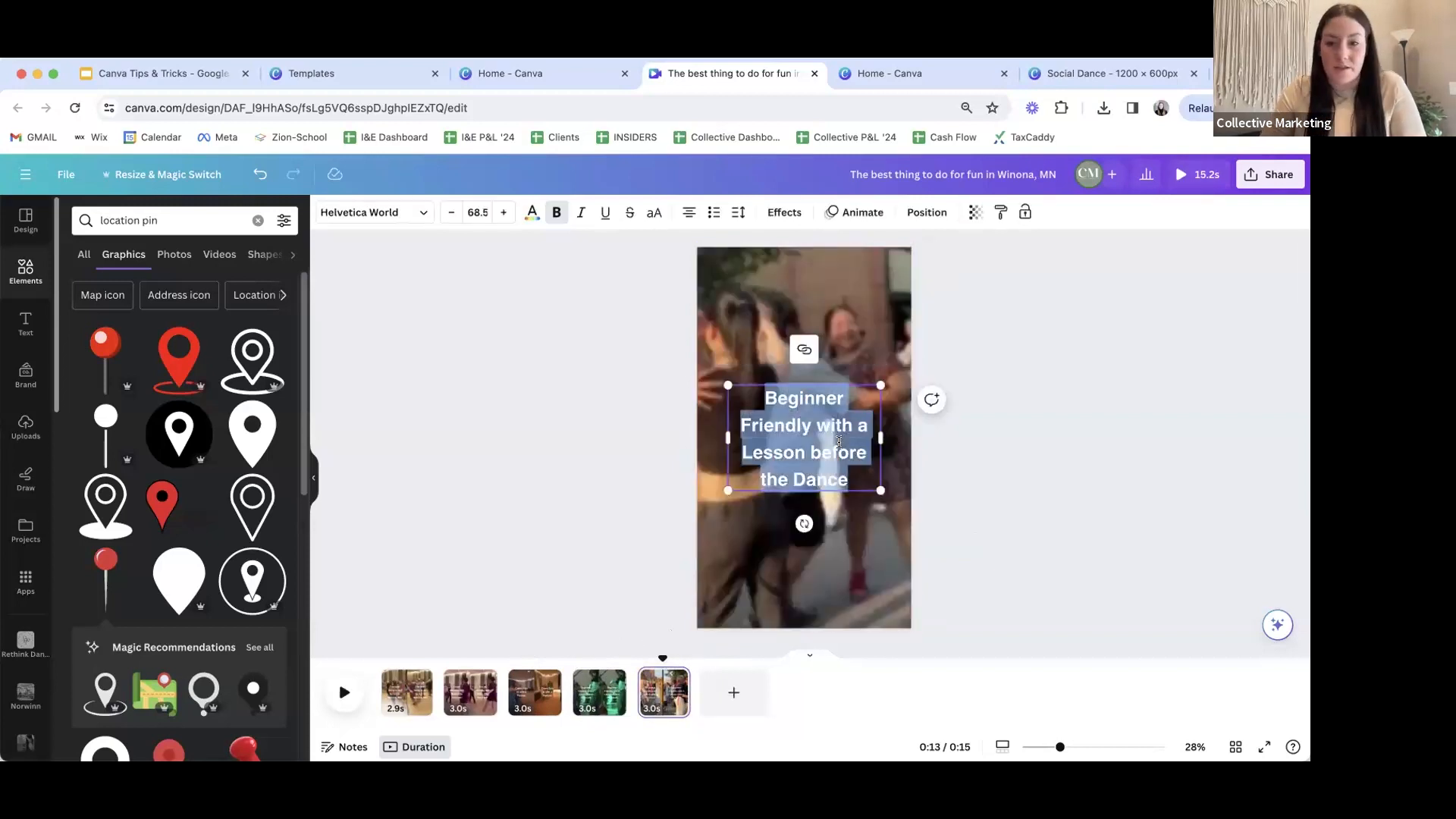
text(Join us for)
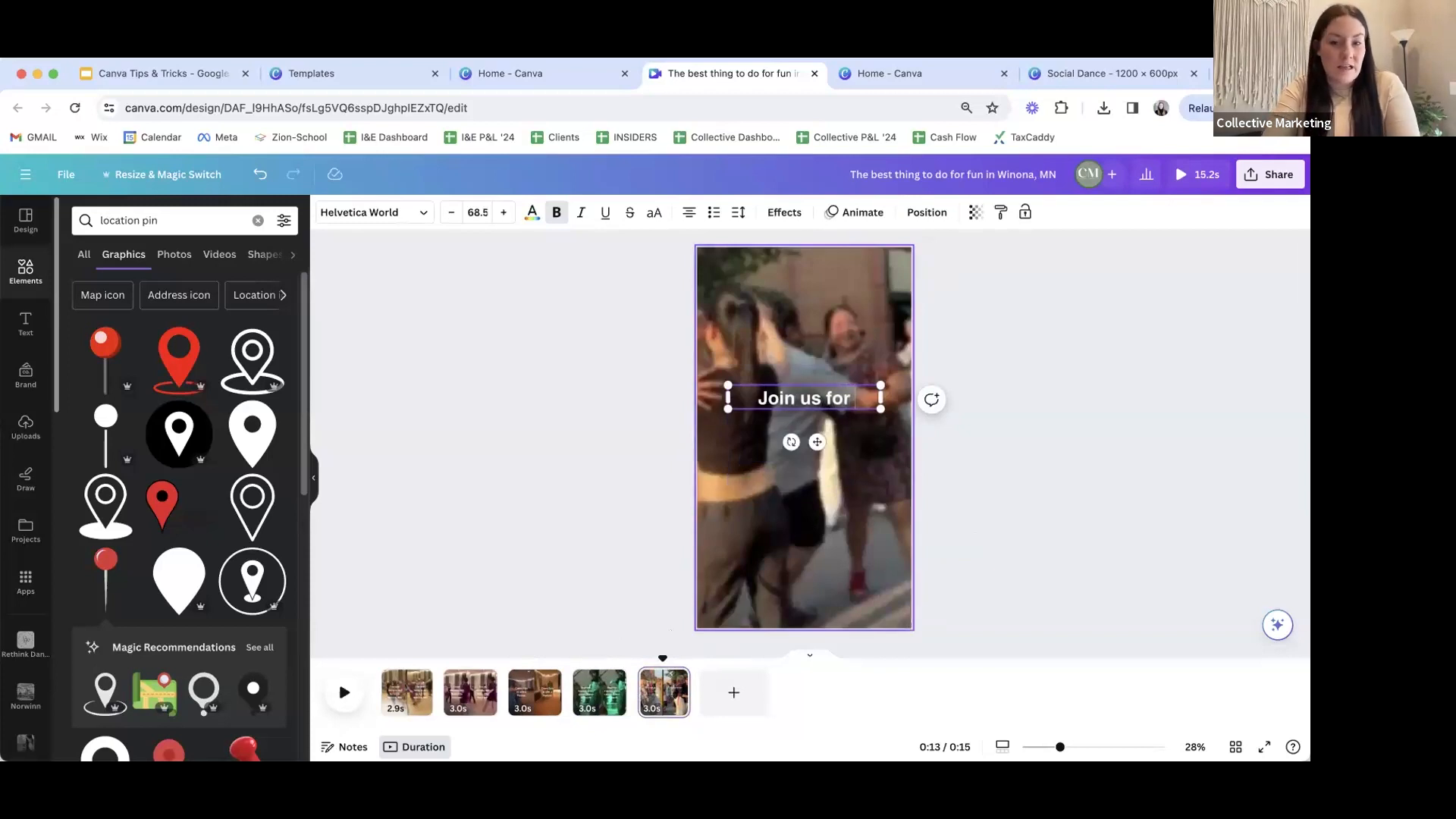
key(BackSpace)
key(BackSpace)
key(BackSpace)
key(BackSpace)
text(! Upcomin)
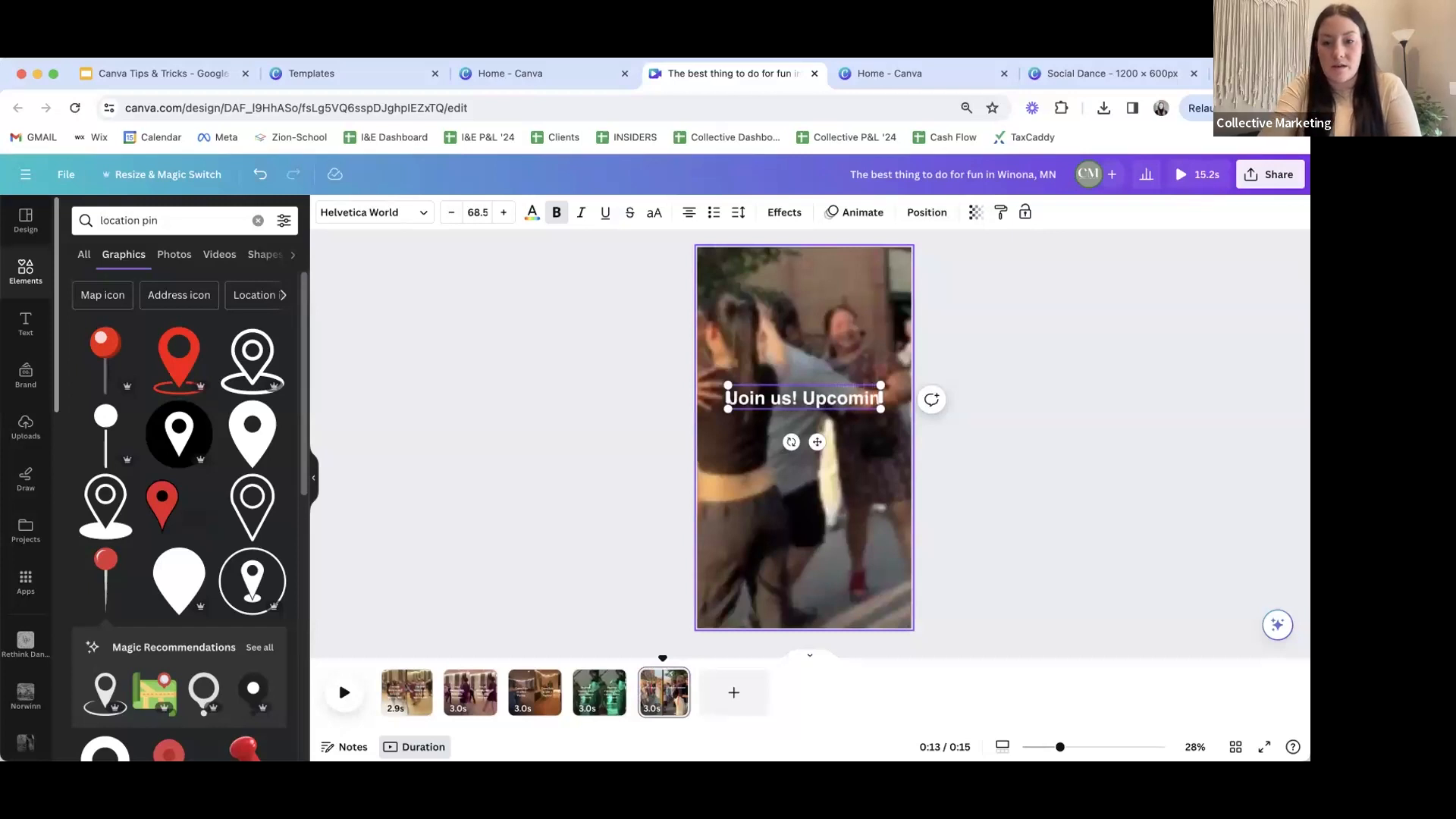
text(g Dates)
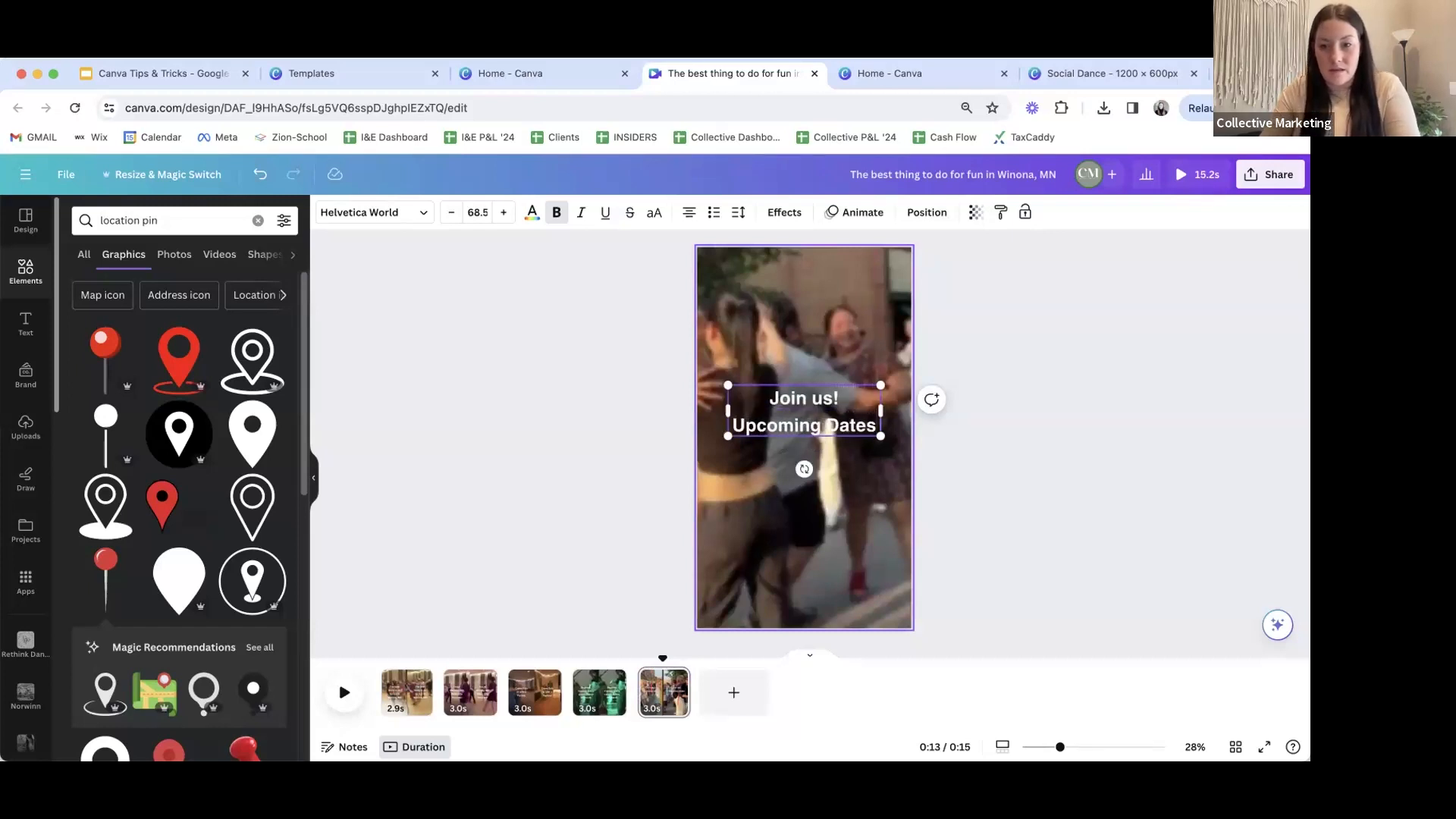
- Search the element graphics for "arrow" and look through the results for a suitable arrow
click(151, 220)
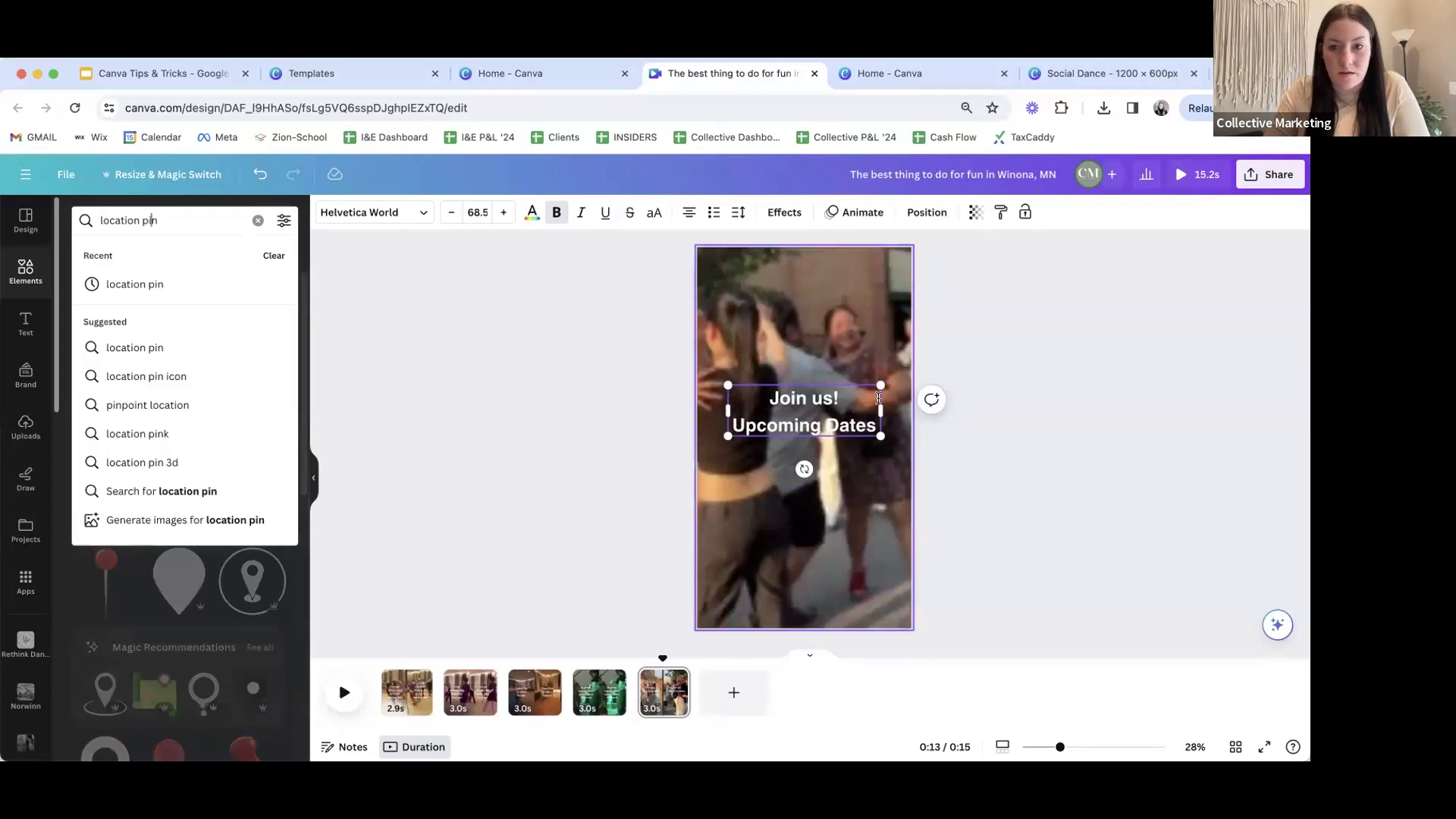
key(Return)
key(ctrl+a)
text(arr)
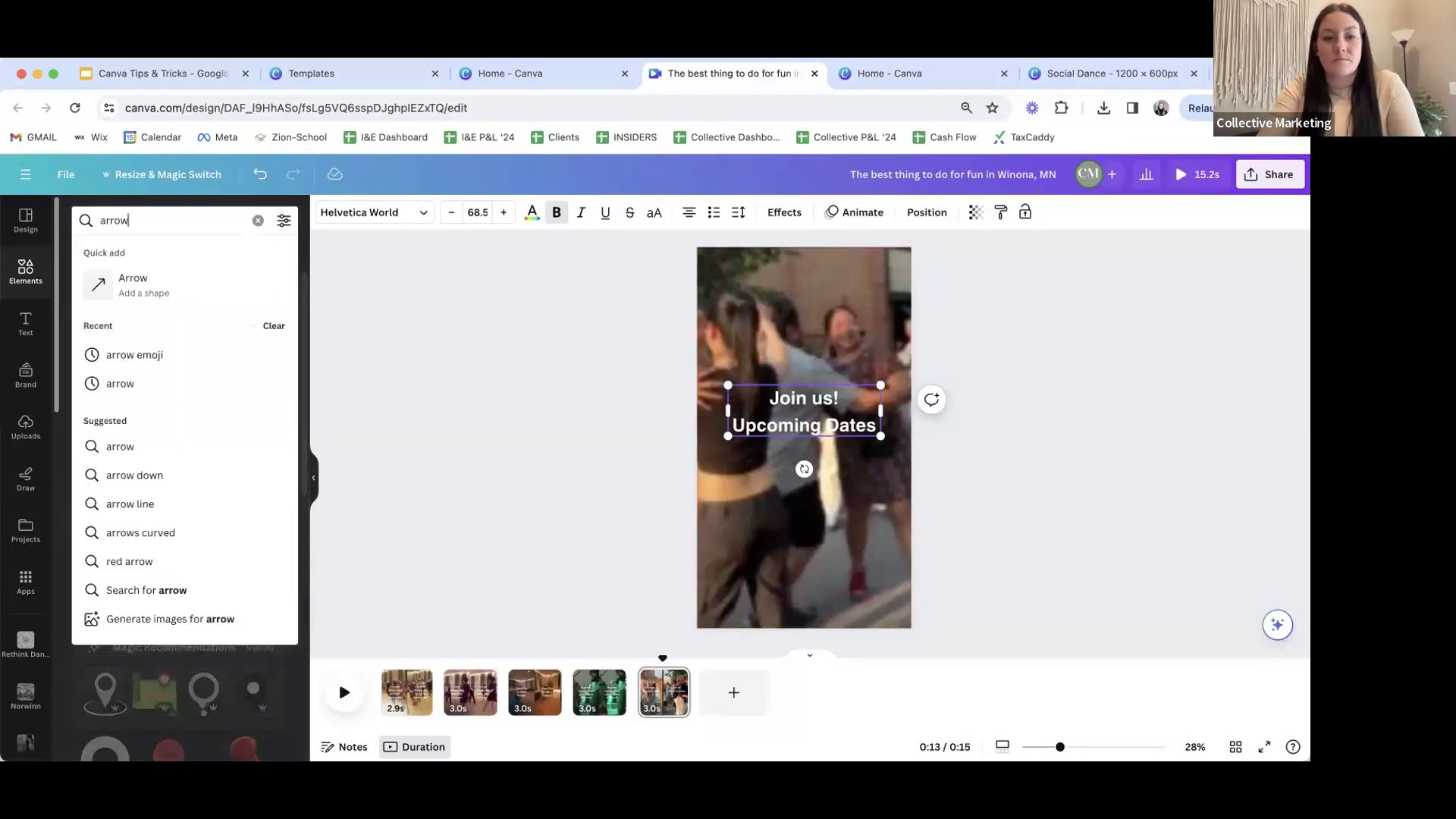
text(ow)
key(Return)
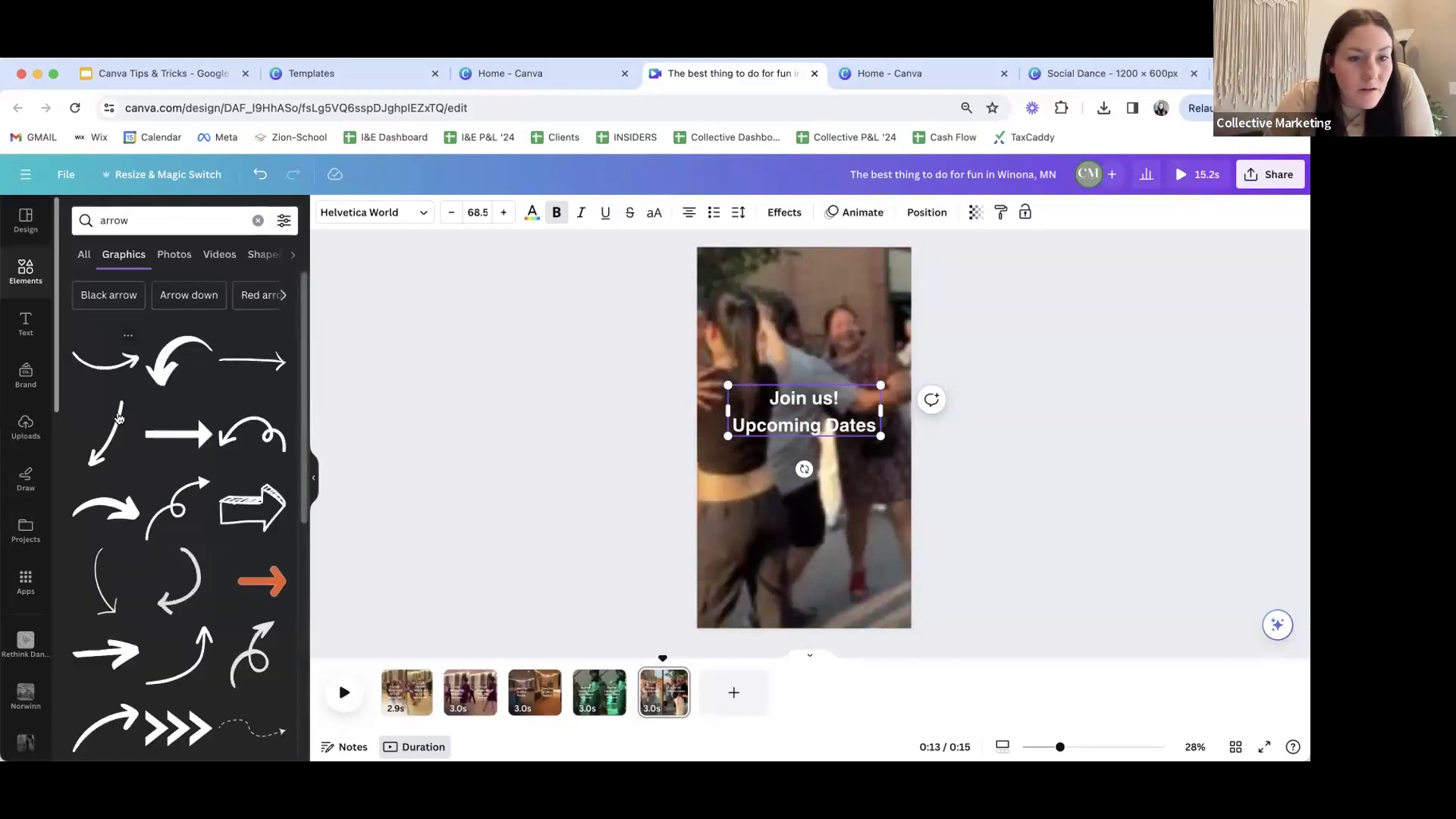
scroll(250, 402, down, 5)
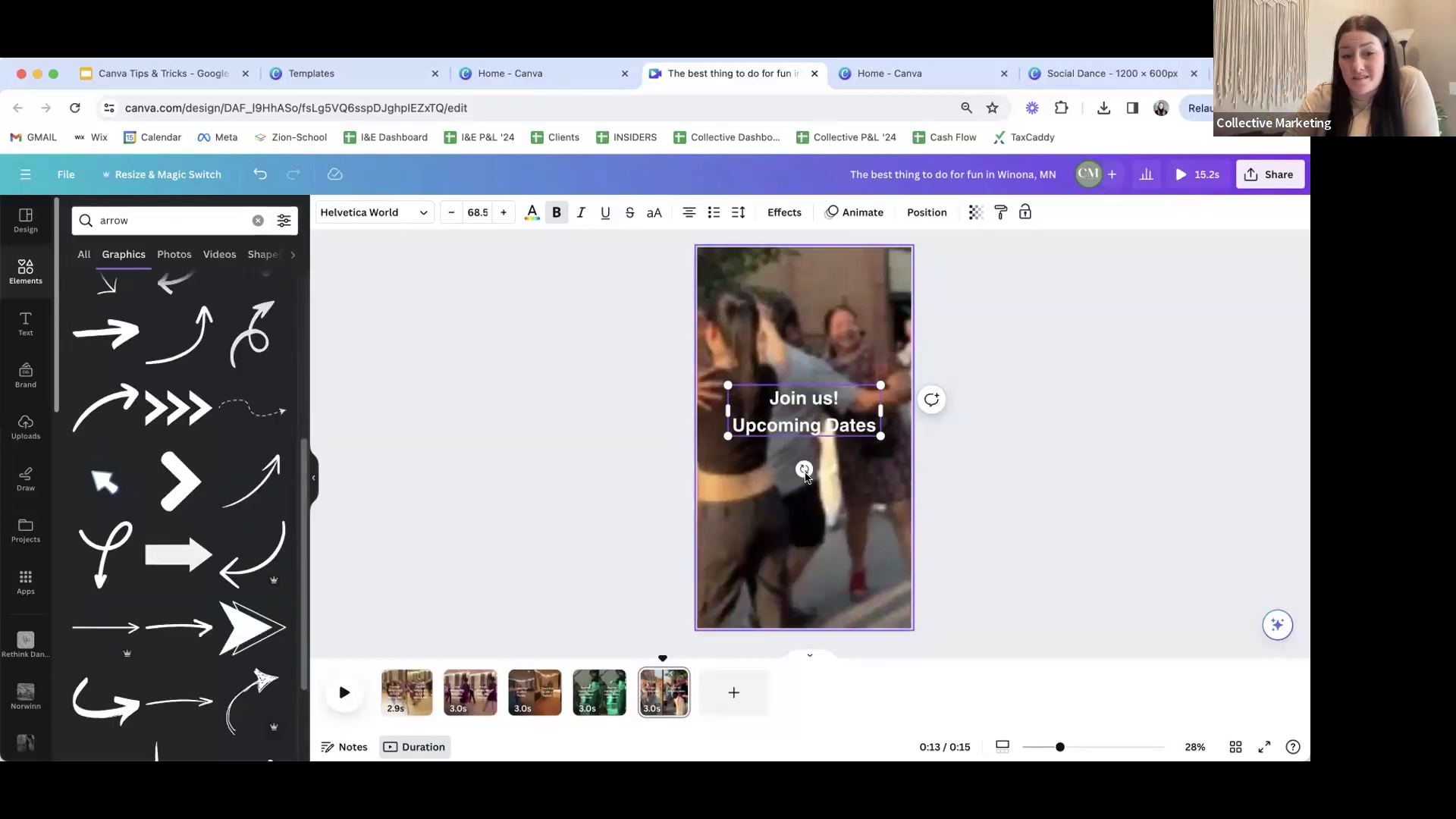
scroll(130, 664, down, 10)
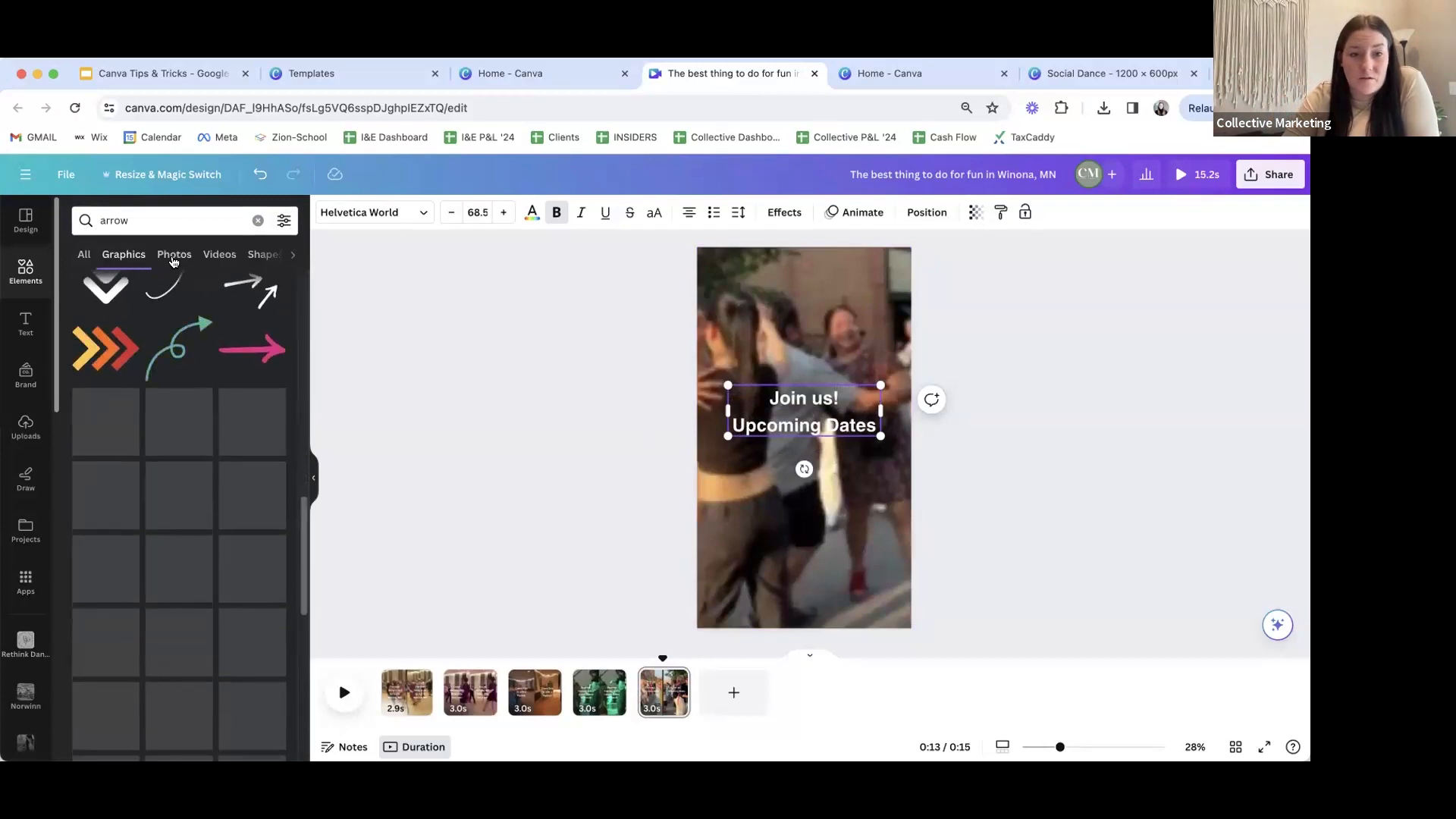
- Refine the element graphics search to "arrow instagram icon"
click(148, 221)
text(ins)
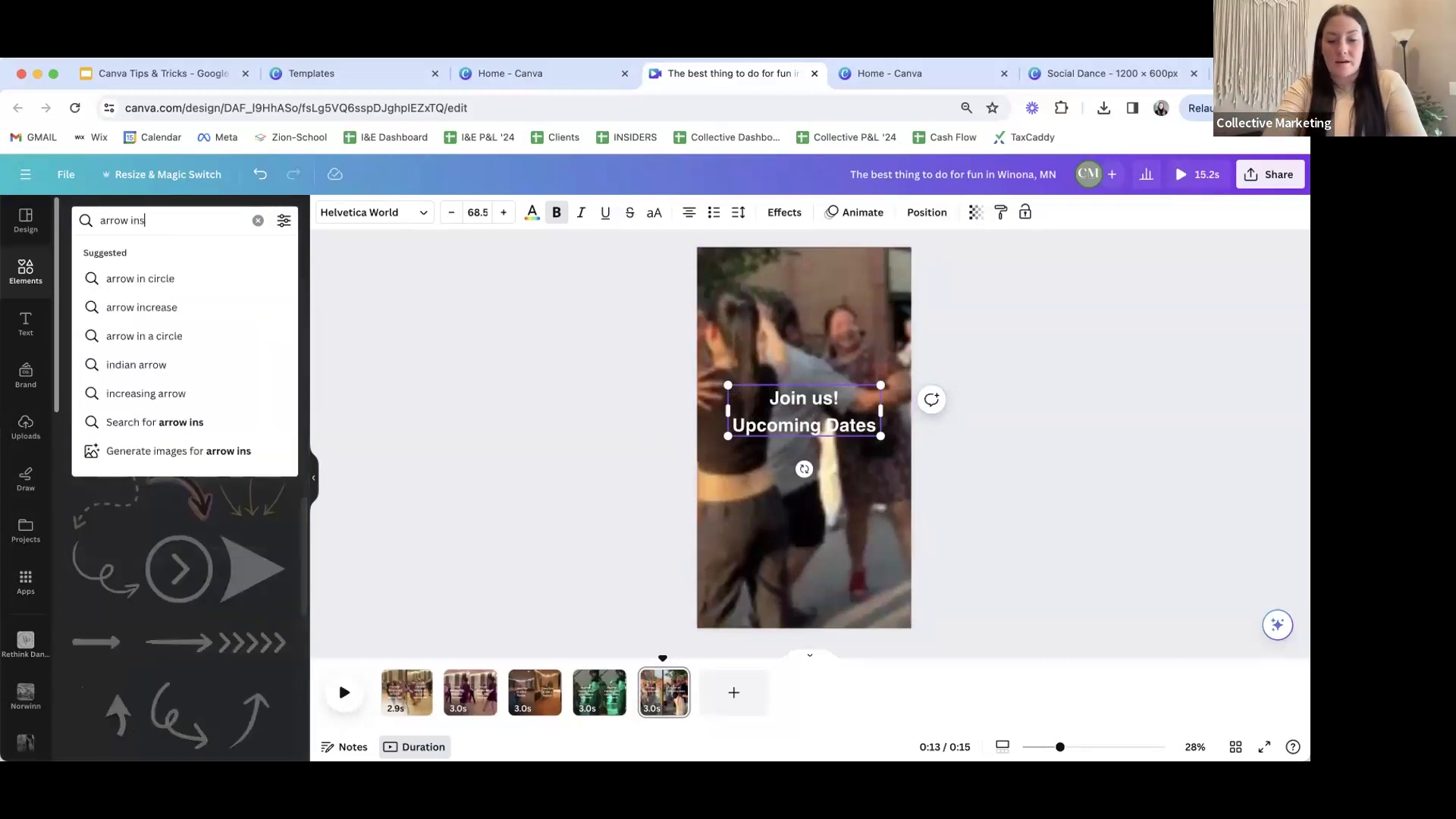
text(tagram icon)
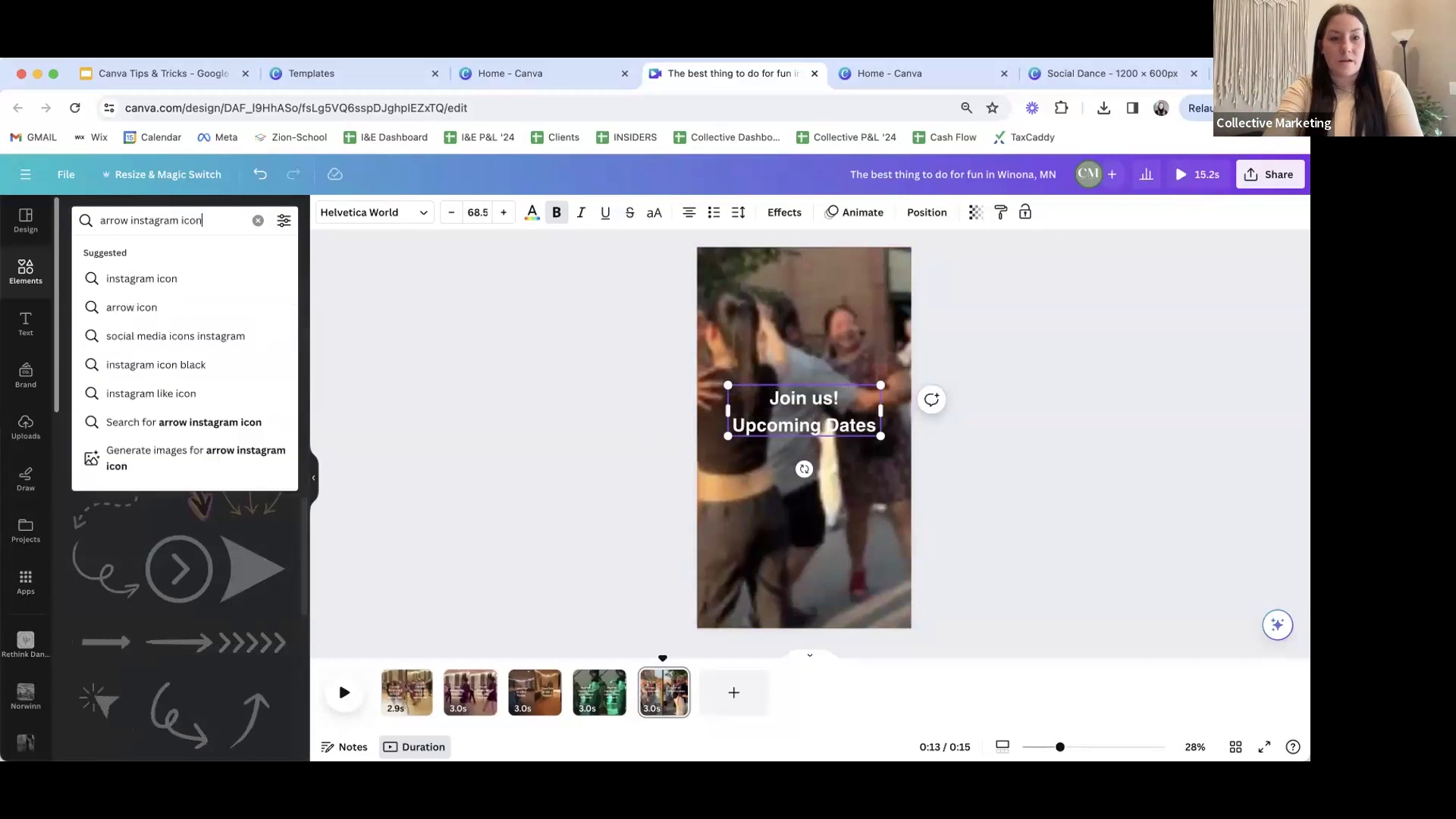
key(Return)
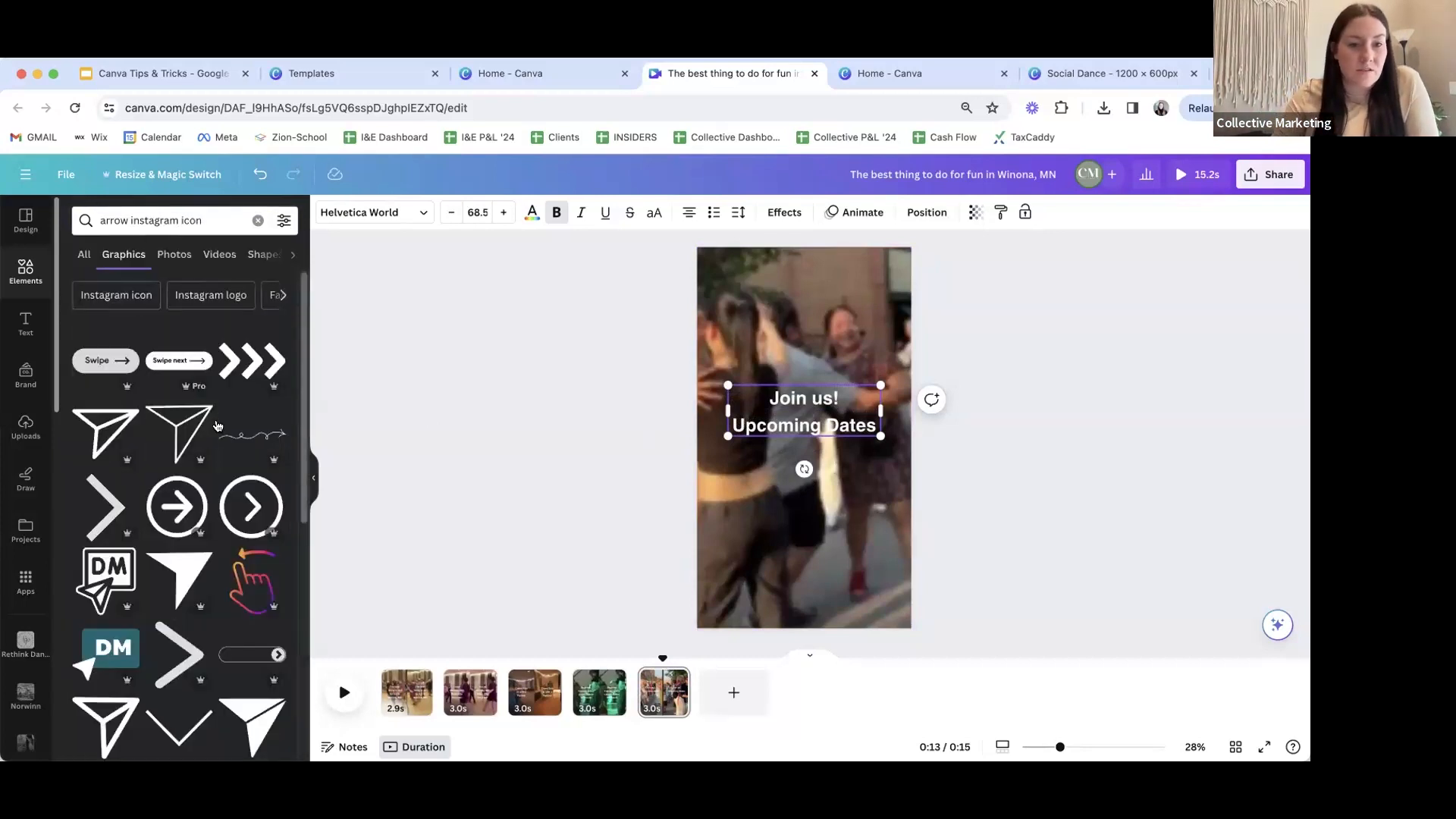
- Add the black circled arrow from the results to the fifth page, pointing down and centered beneath the text
scroll(210, 546, down, 5)
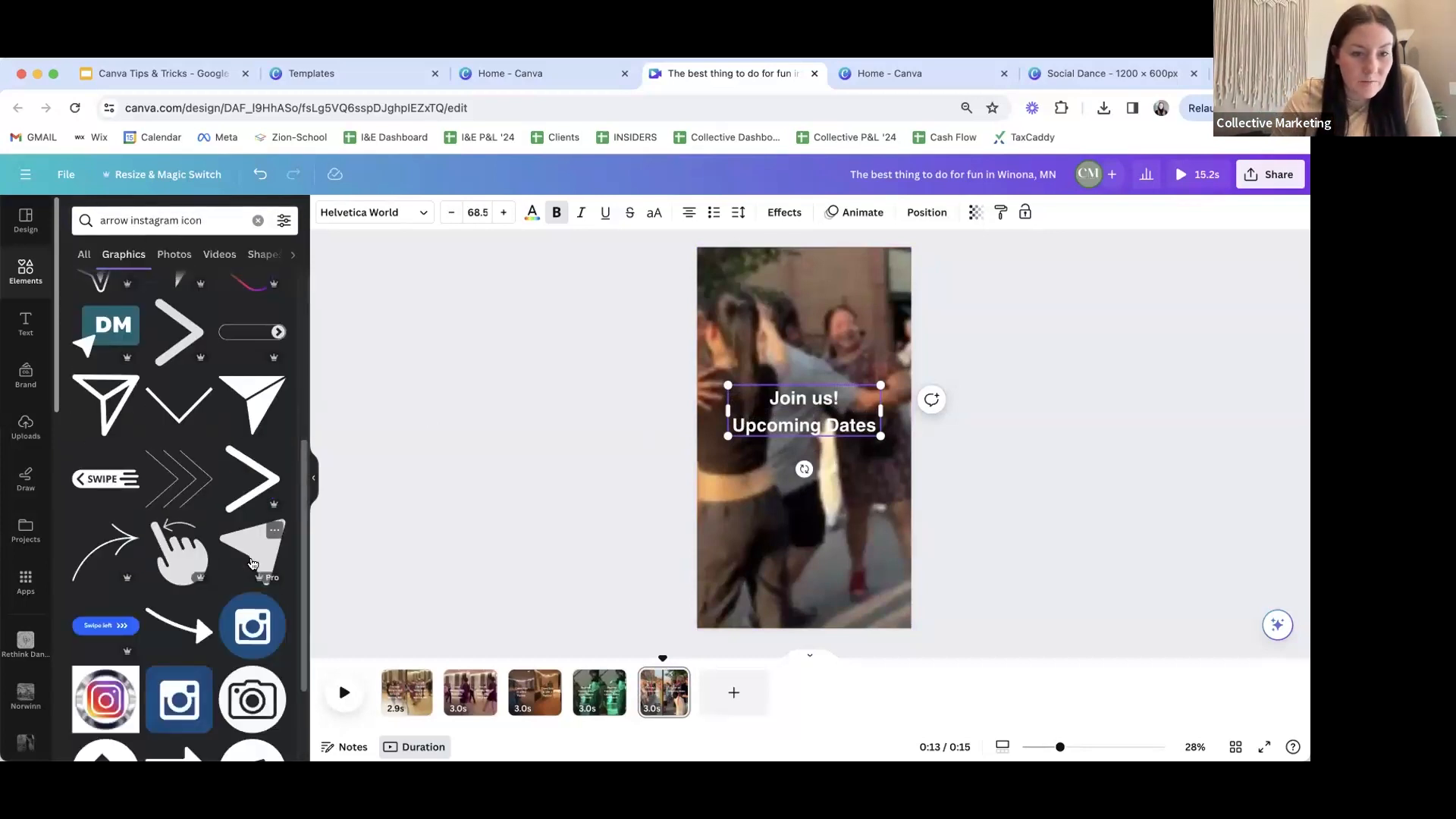
scroll(251, 599, down, 2)
scroll(227, 584, down, 4)
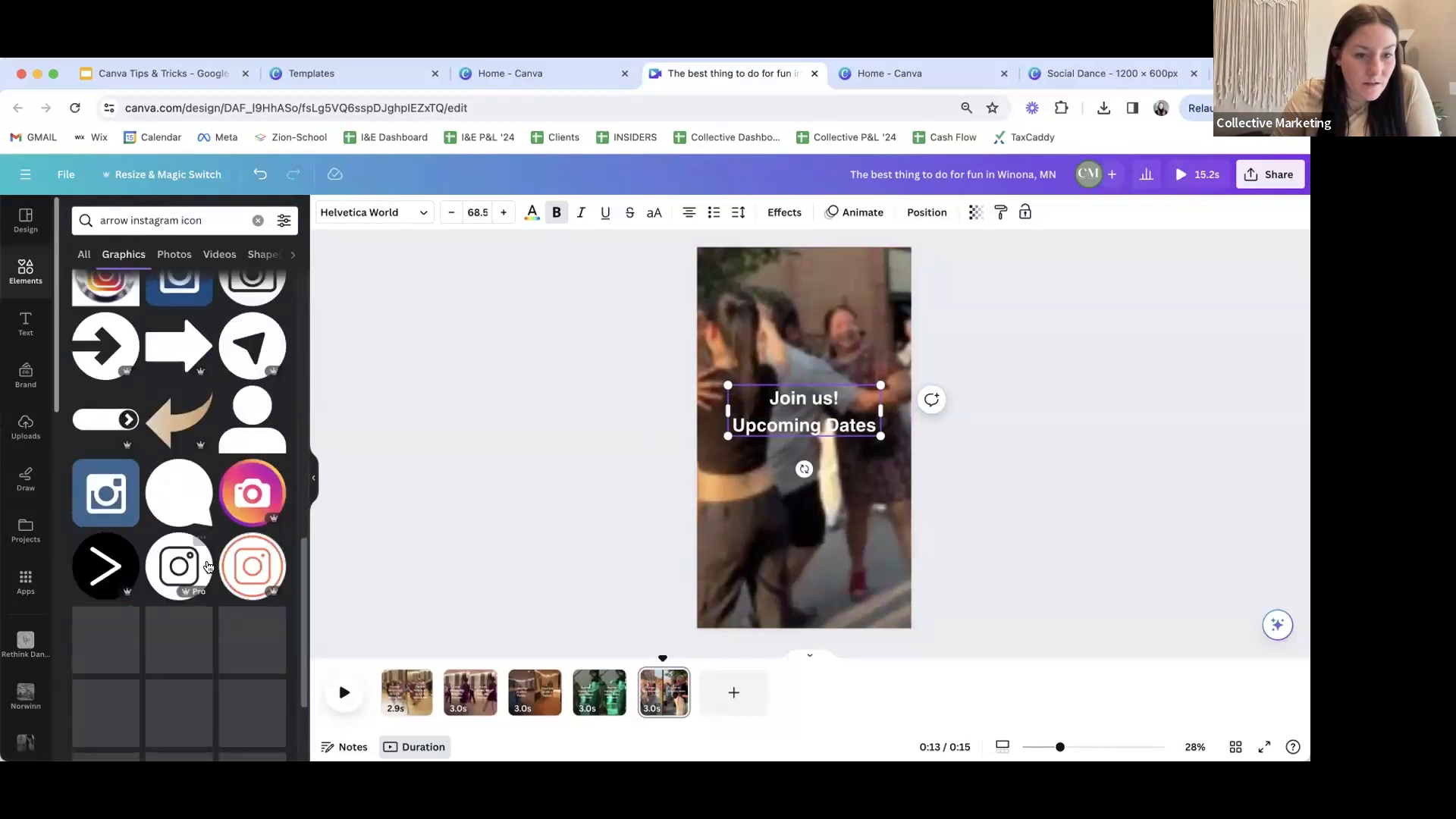
click(121, 569)
drag(805, 512, 806, 456)
- Recolor the arrow's black circle with the blue from the River City Dancers palette
click(494, 212)
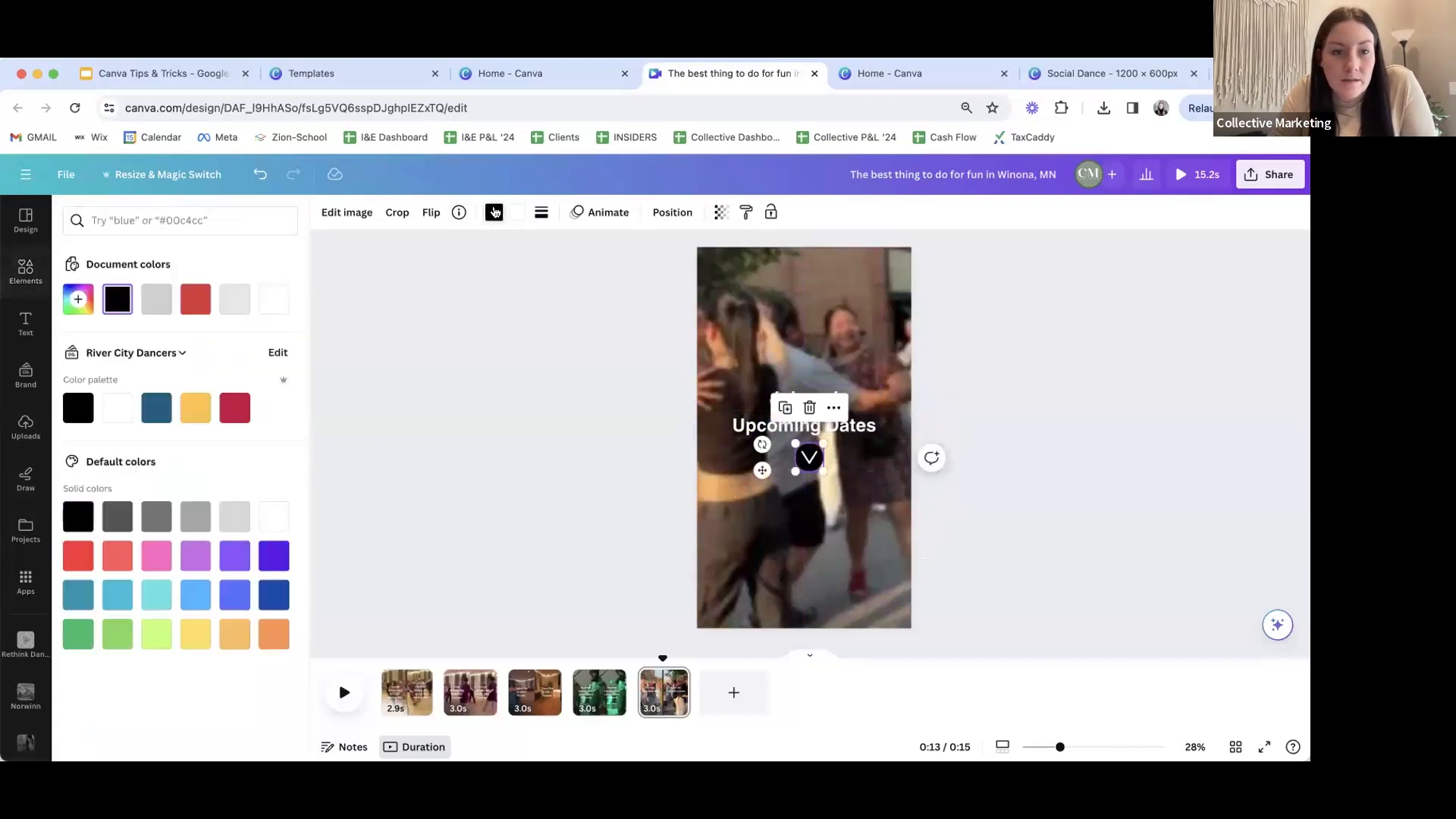
click(156, 408)
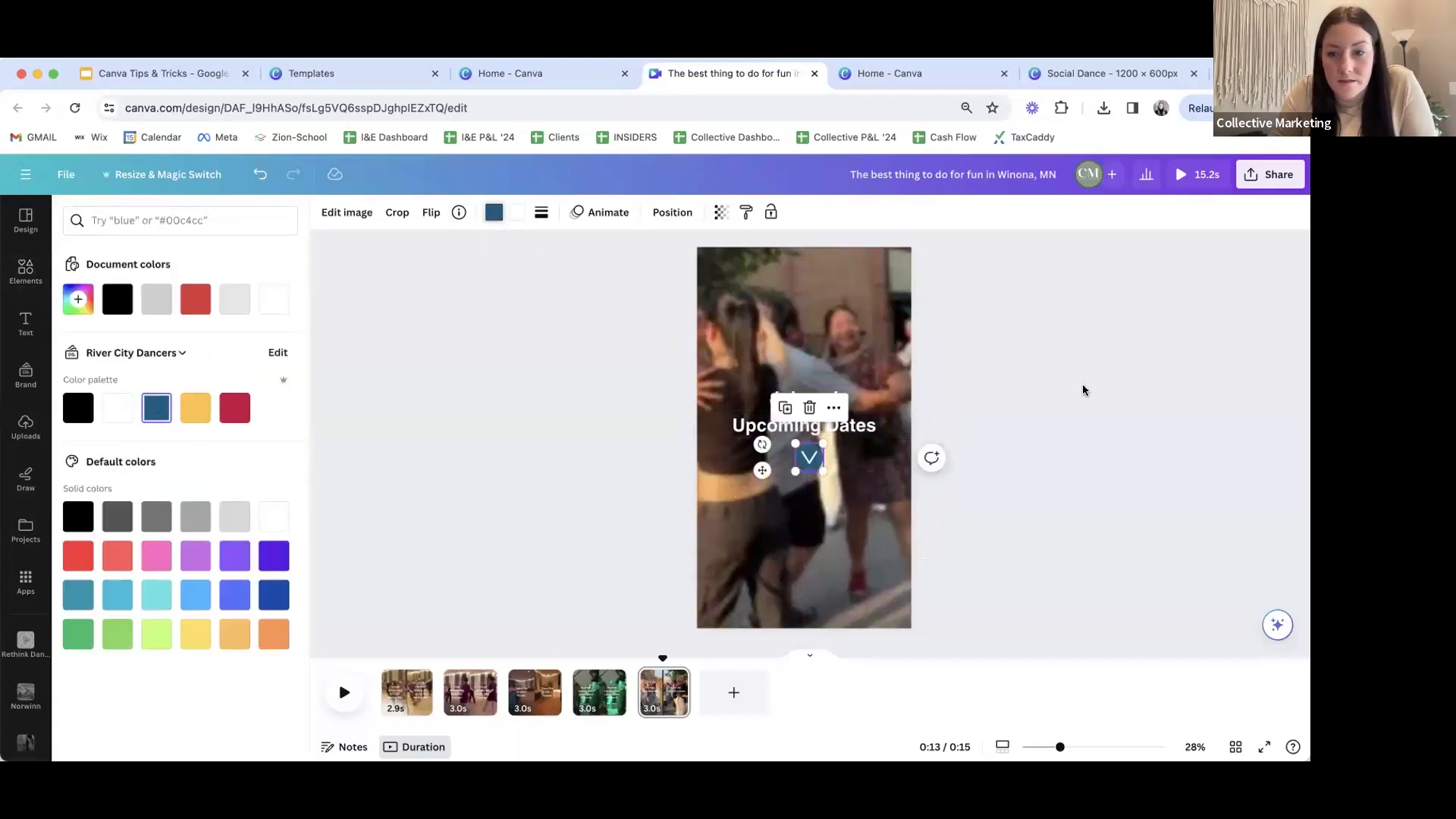
click(1021, 291)
- Preview the reel from the first page, and return to the fifth page
click(385, 662)
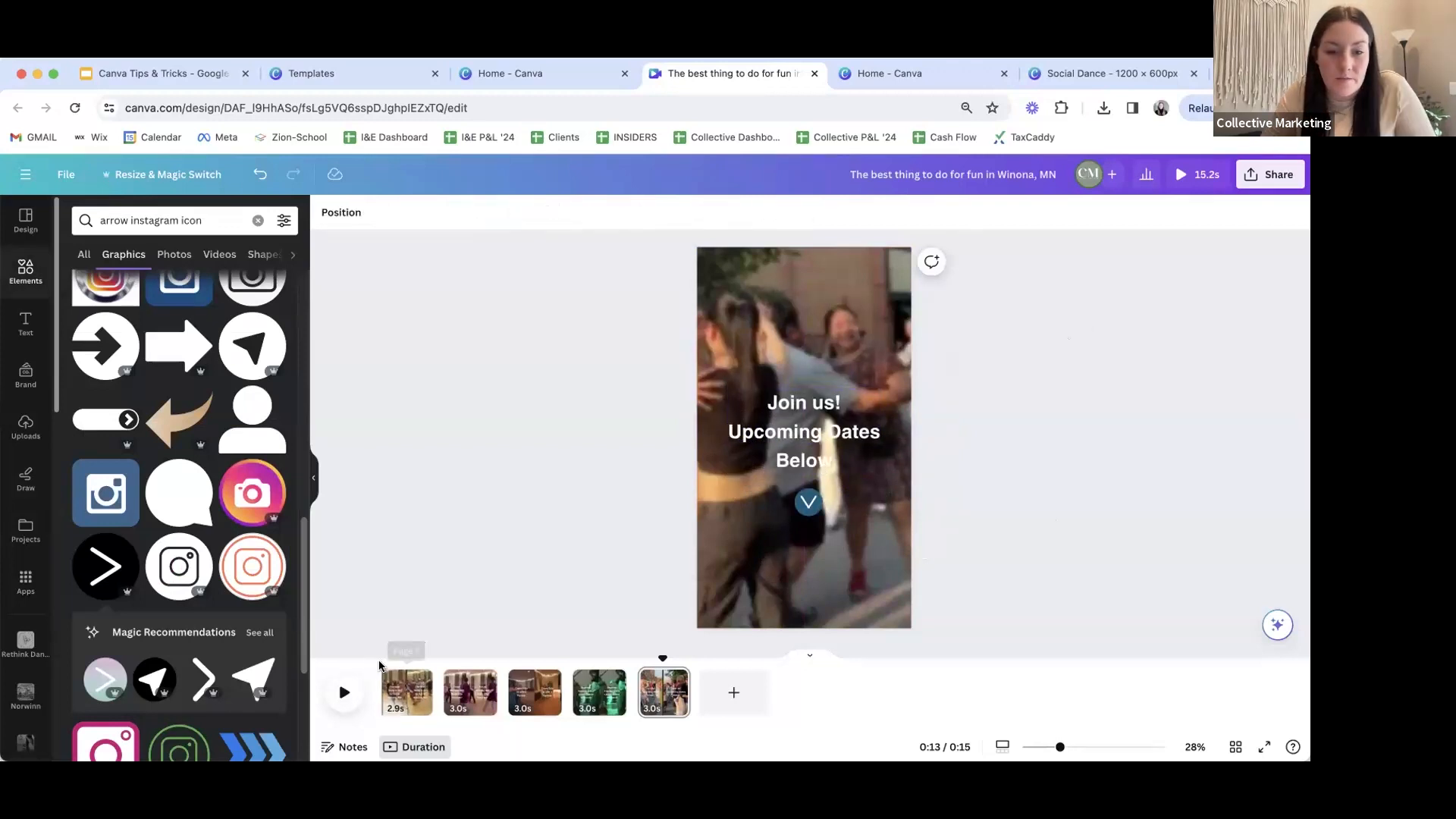
drag(382, 661, 352, 662)
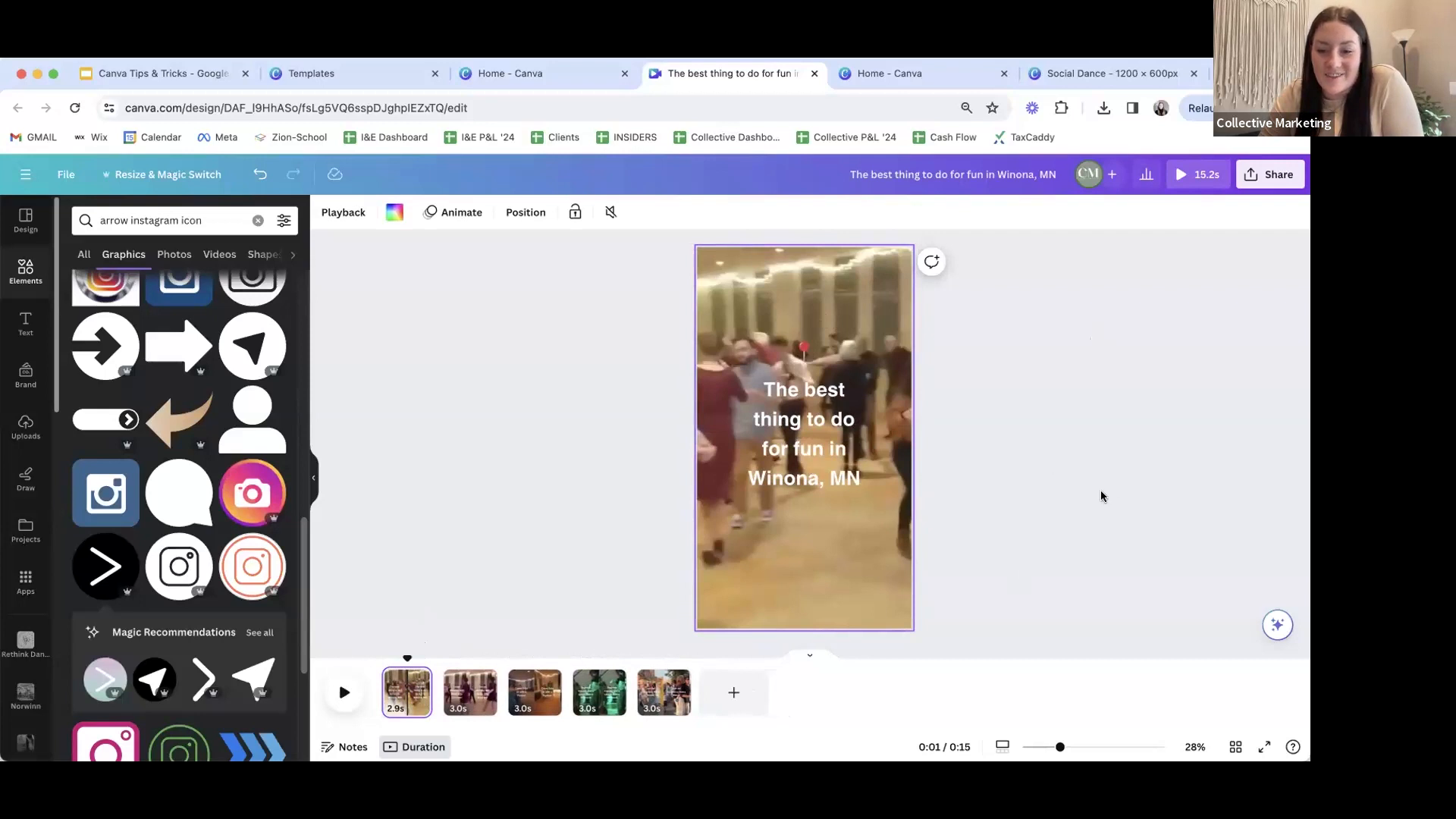
click(661, 686)
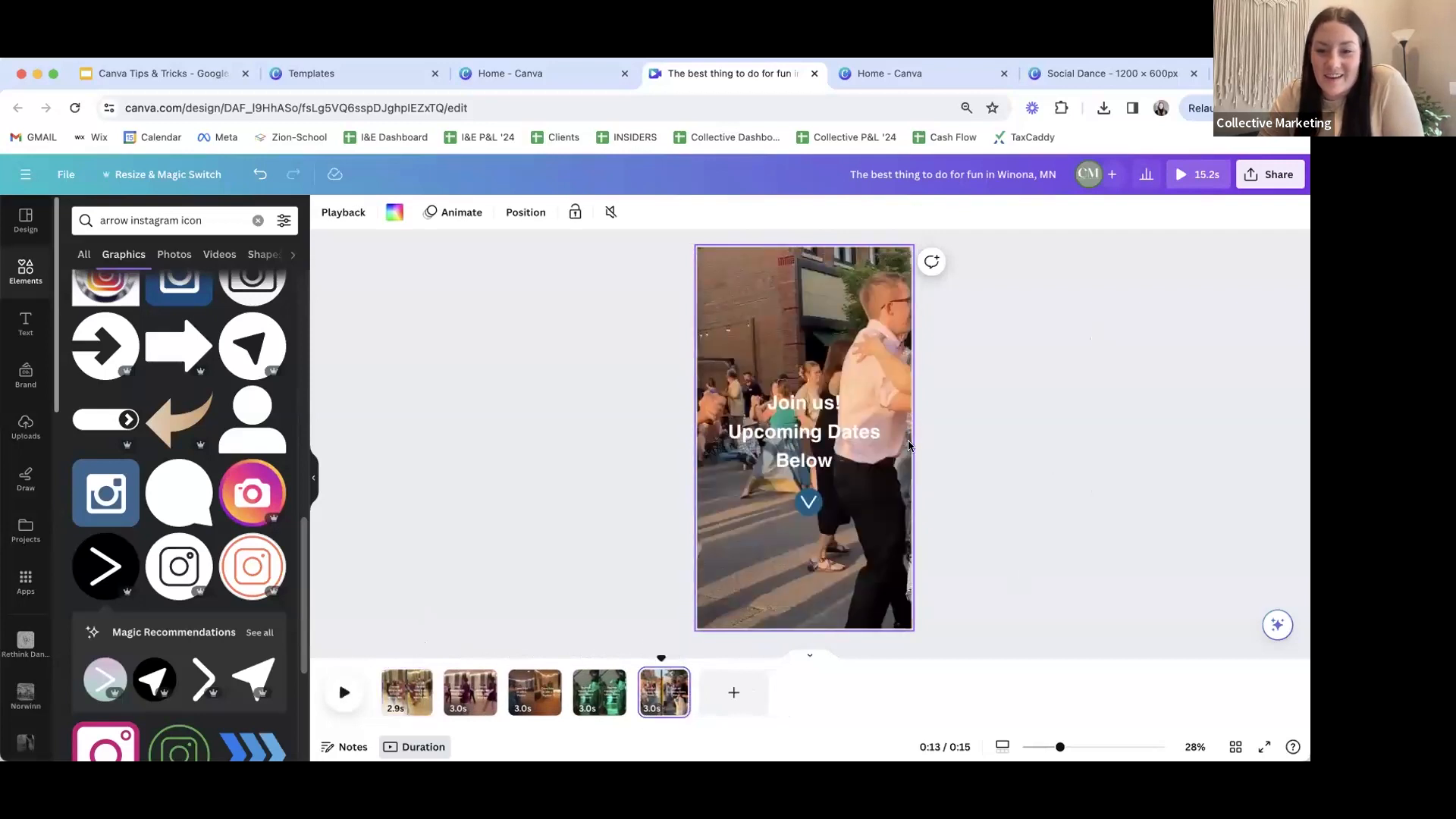
- Retype the word "Below" as the third line of the fifth page's text
click(808, 469)
drag(876, 468, 878, 442)
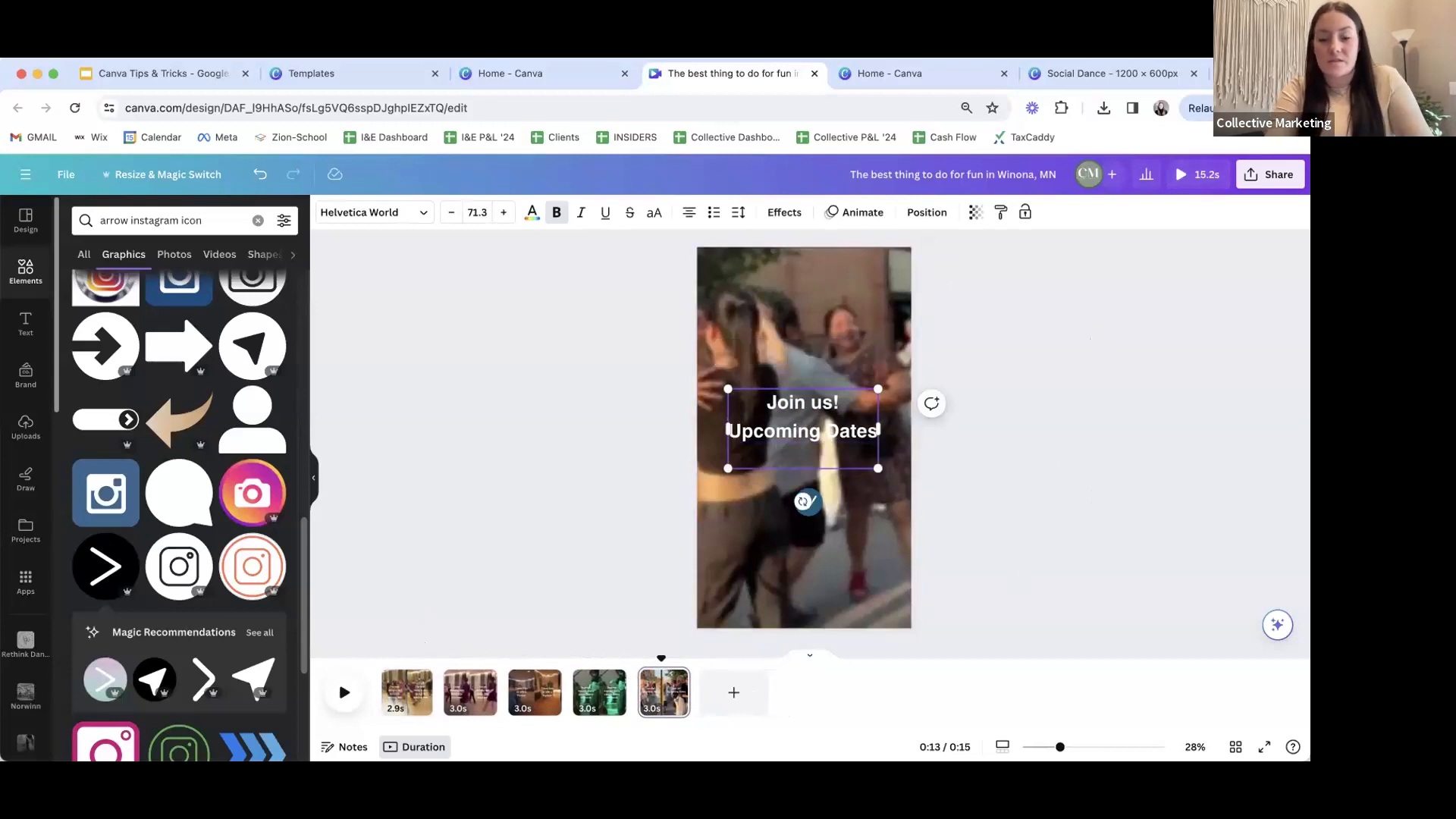
text(Below)
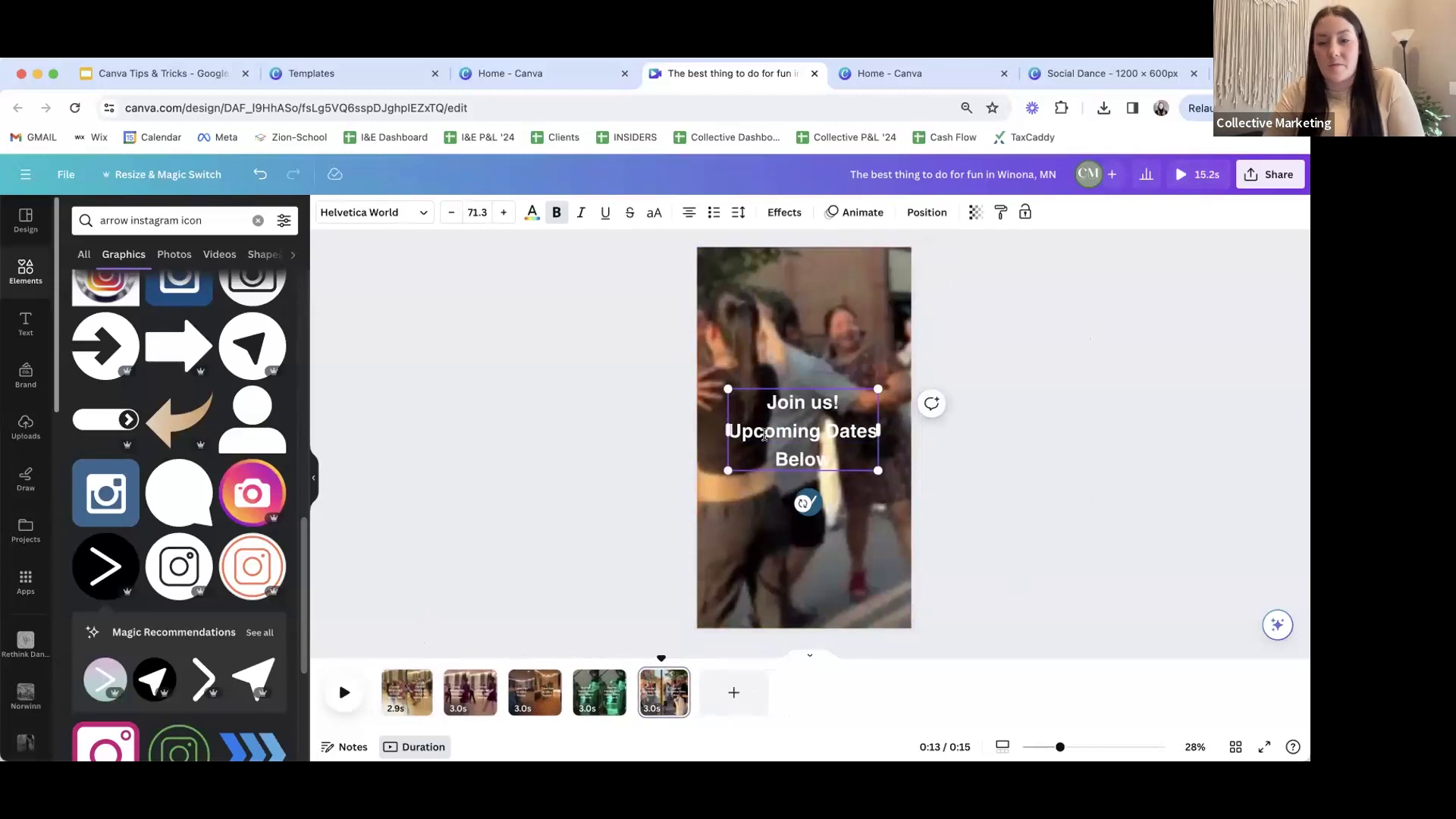
- Set the fifth page's text to size 72, wrap it as "Upcoming / Dates Below" with a gap after "Join us!", and lower the arrow
drag(845, 454, 771, 455)
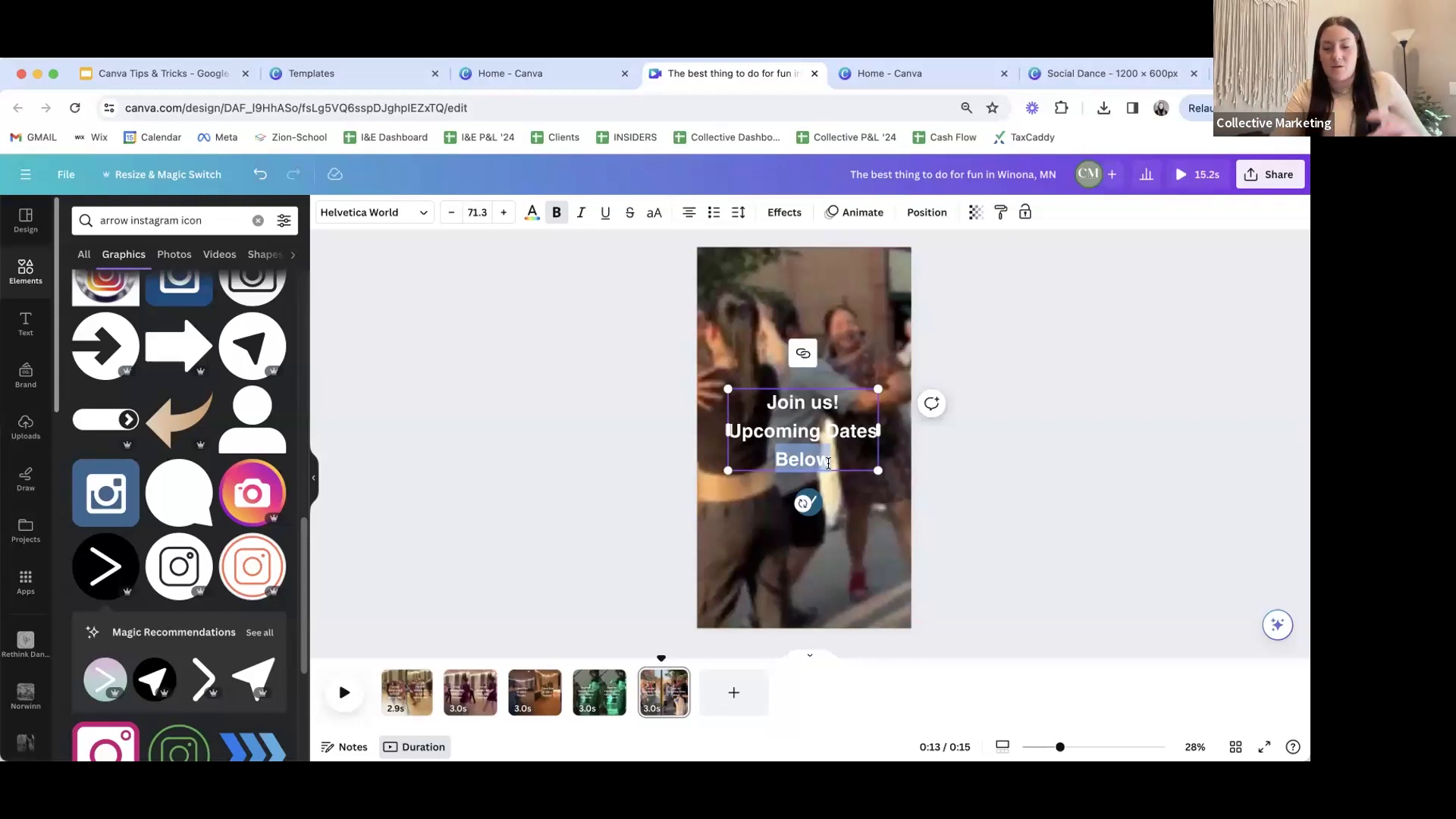
drag(878, 470, 885, 439)
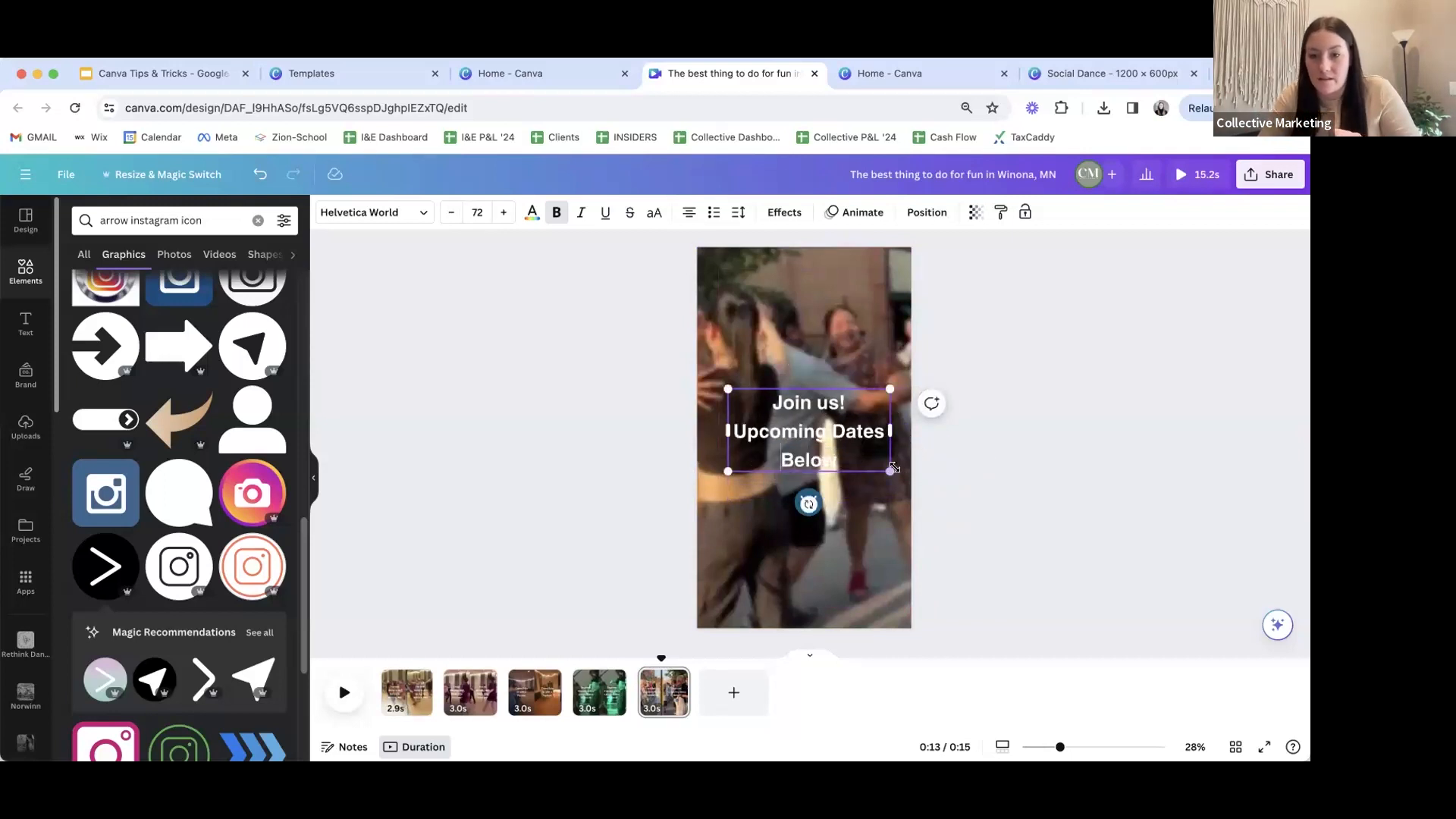
drag(887, 438, 834, 431)
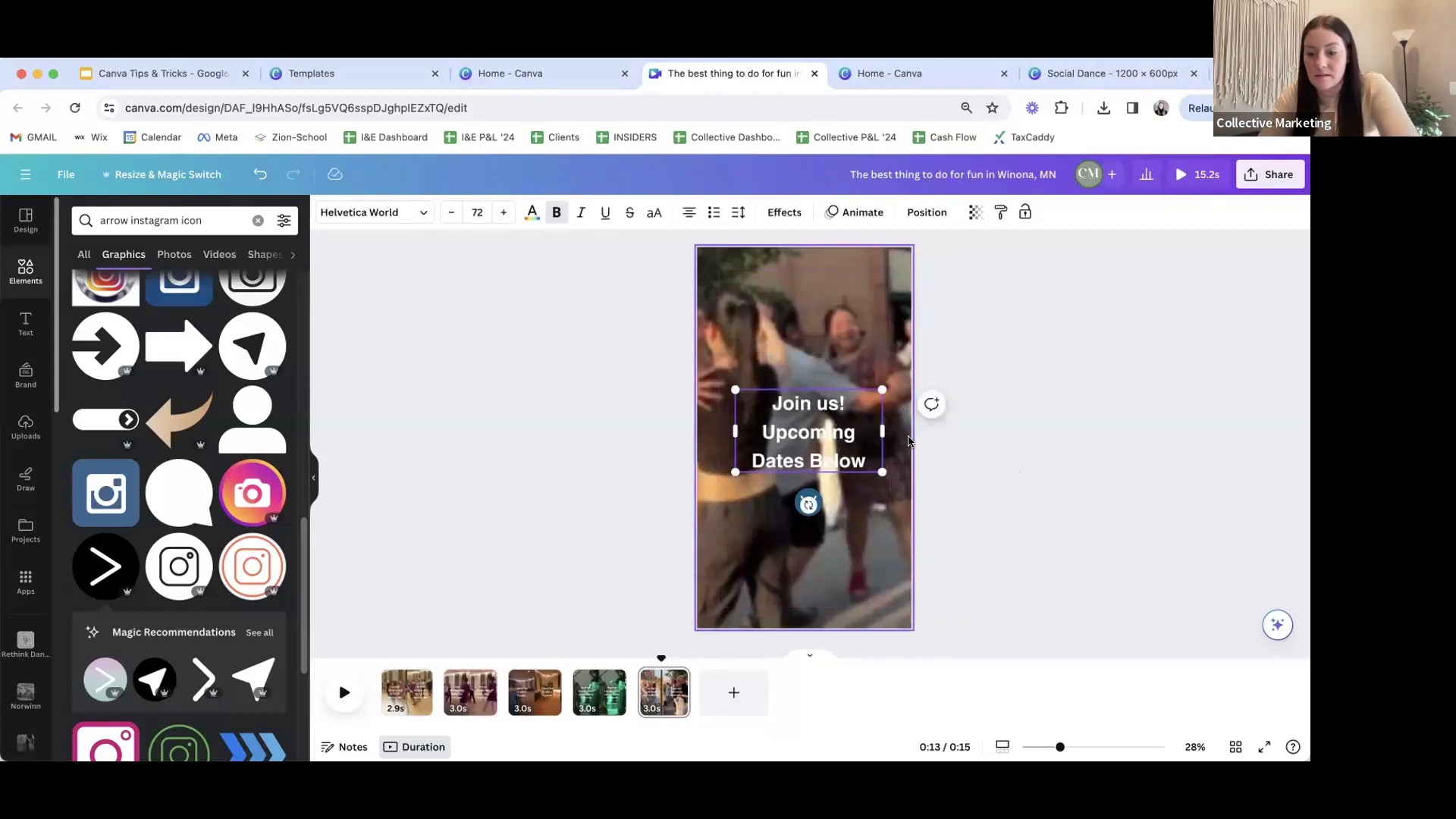
drag(808, 504, 813, 522)
click(1069, 529)
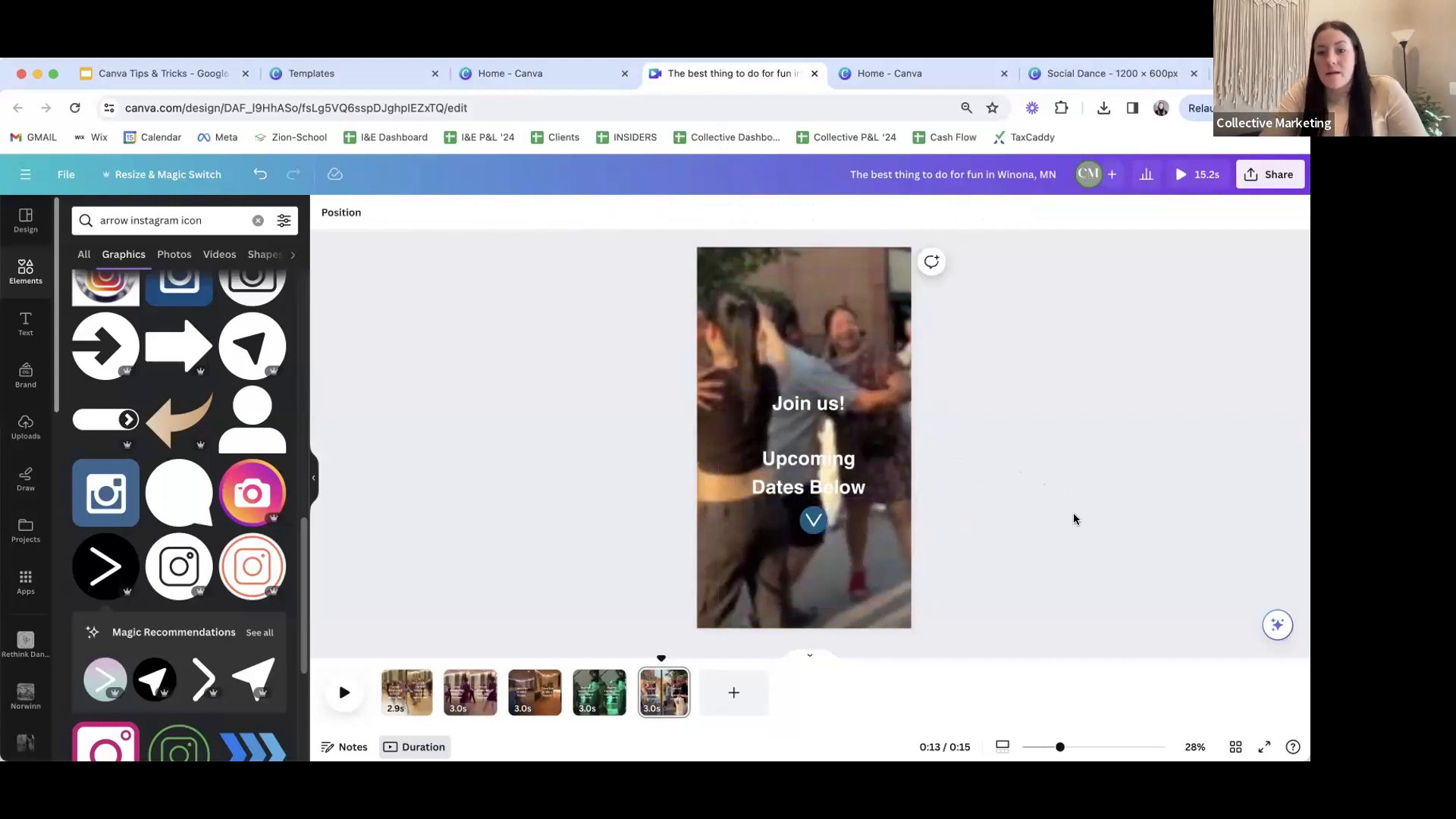
- Duplicate the fifth page's text box below the original and delete "Join us!" from the copy
click(800, 489)
drag(803, 489, 798, 574)
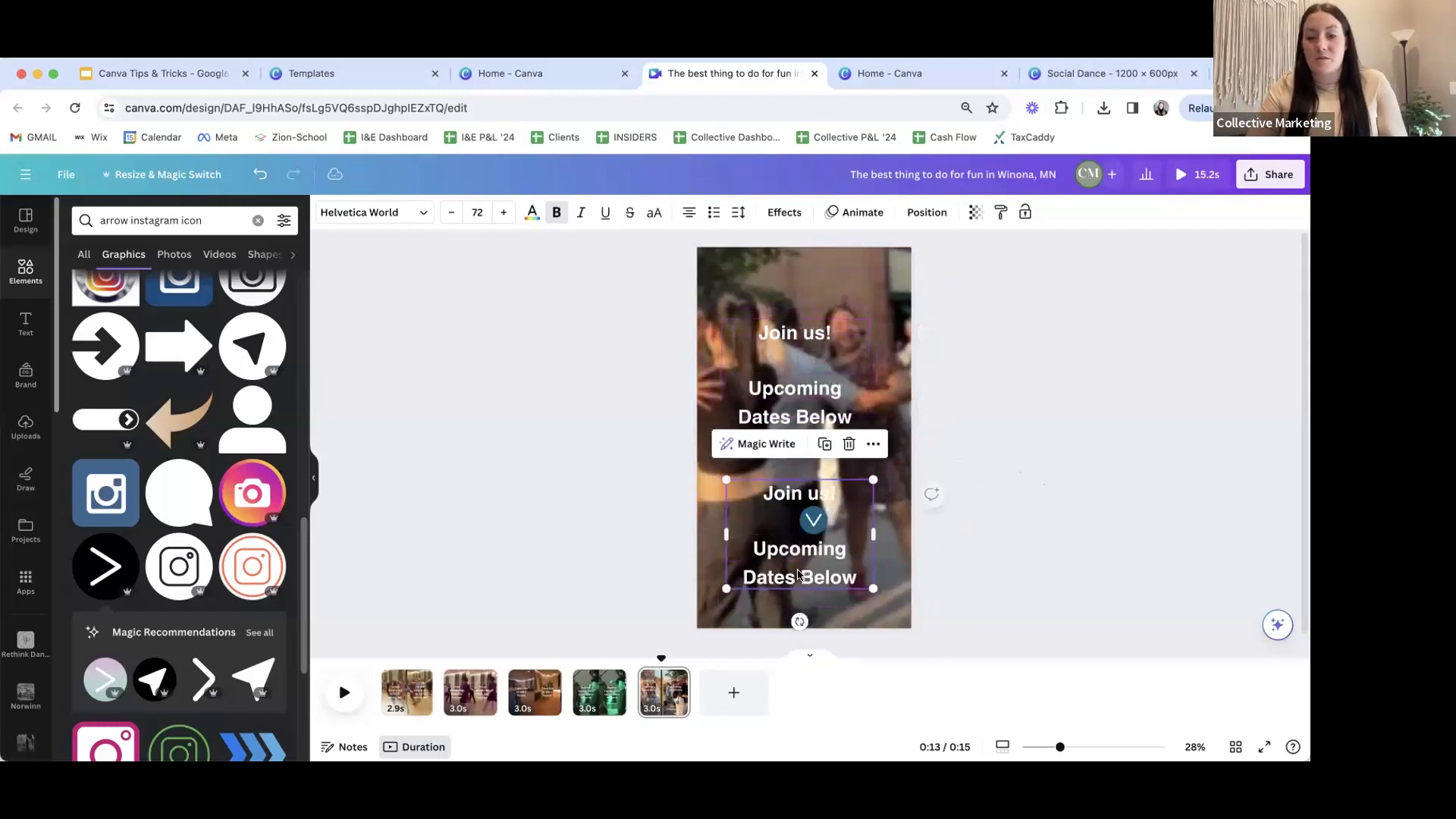
click(819, 516)
key(shift+Up)
key(BackSpace)
key(Delete)
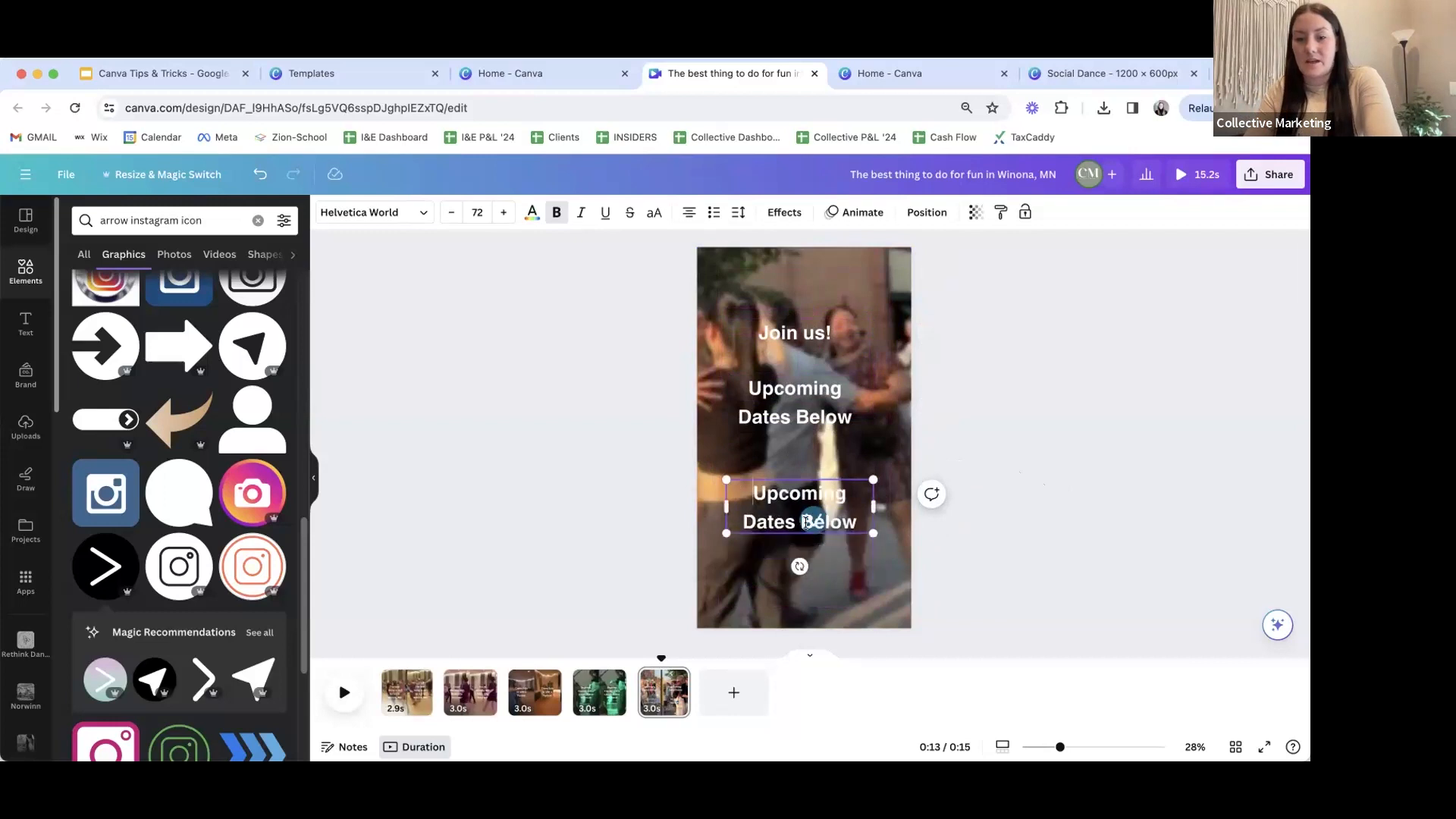
- Delete "Upcoming Dates Below" from the original text box, leaving only "Join us!"
click(844, 413)
click(845, 413)
drag(853, 417, 731, 375)
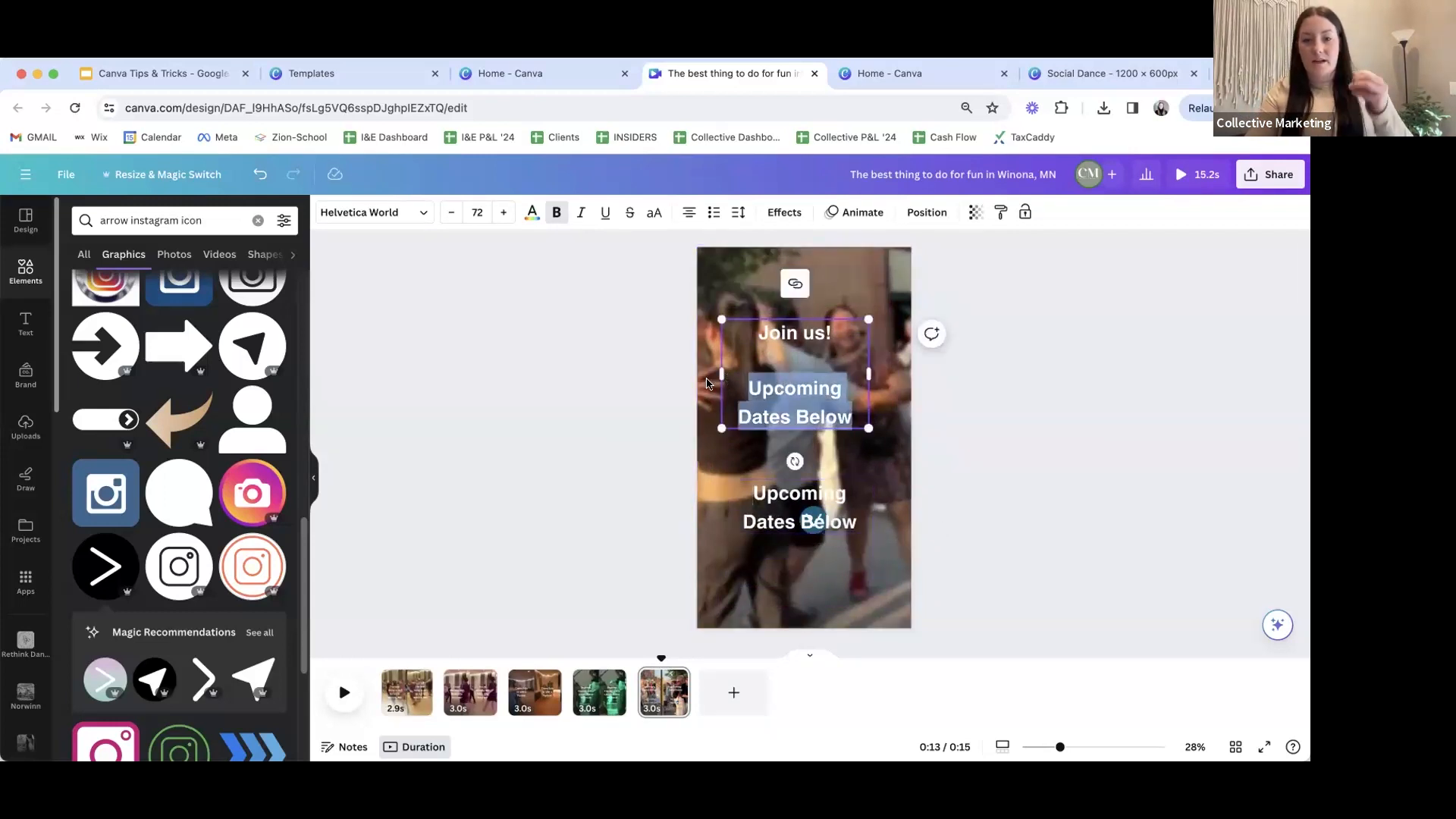
click(825, 406)
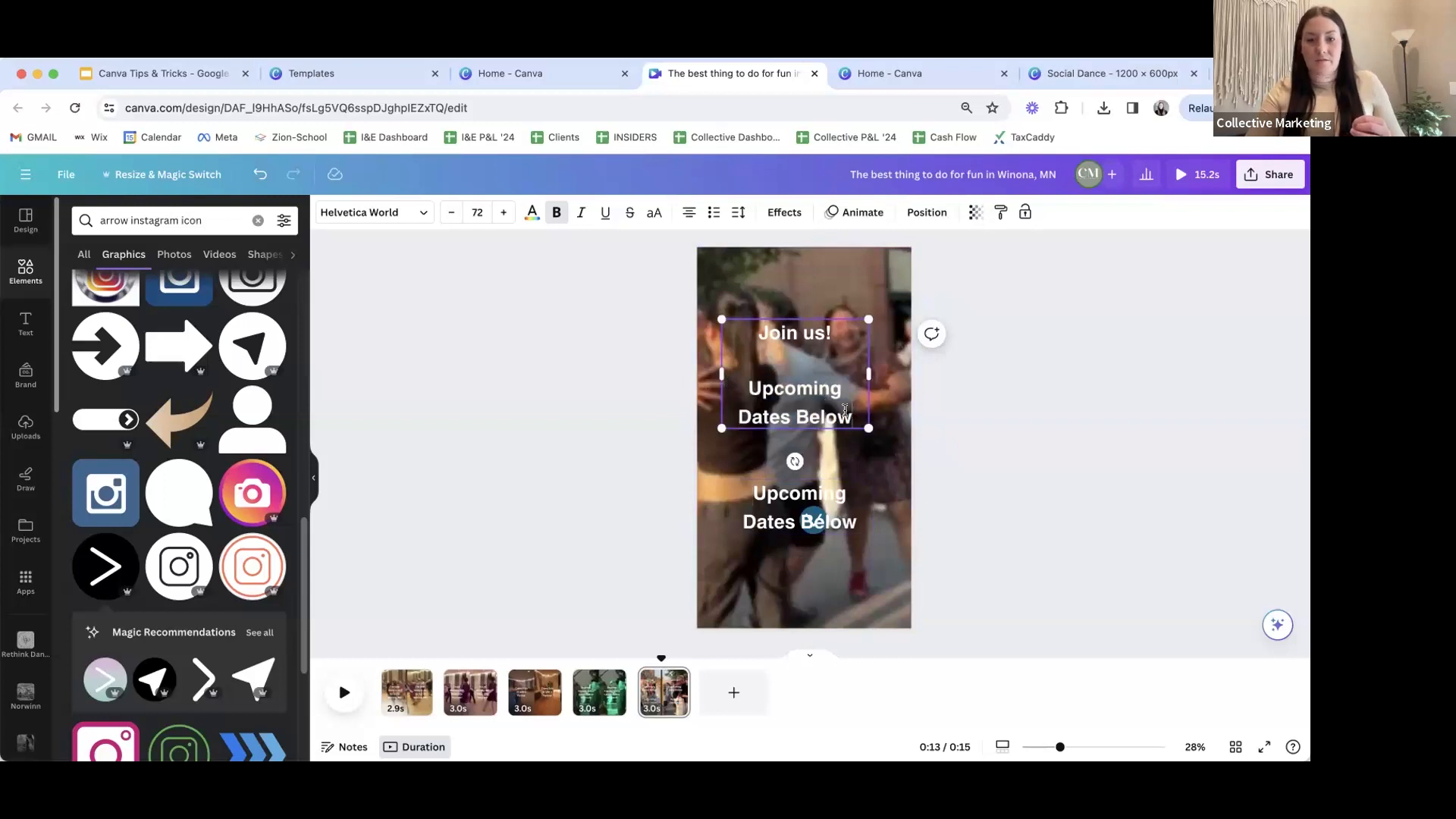
drag(853, 416, 737, 366)
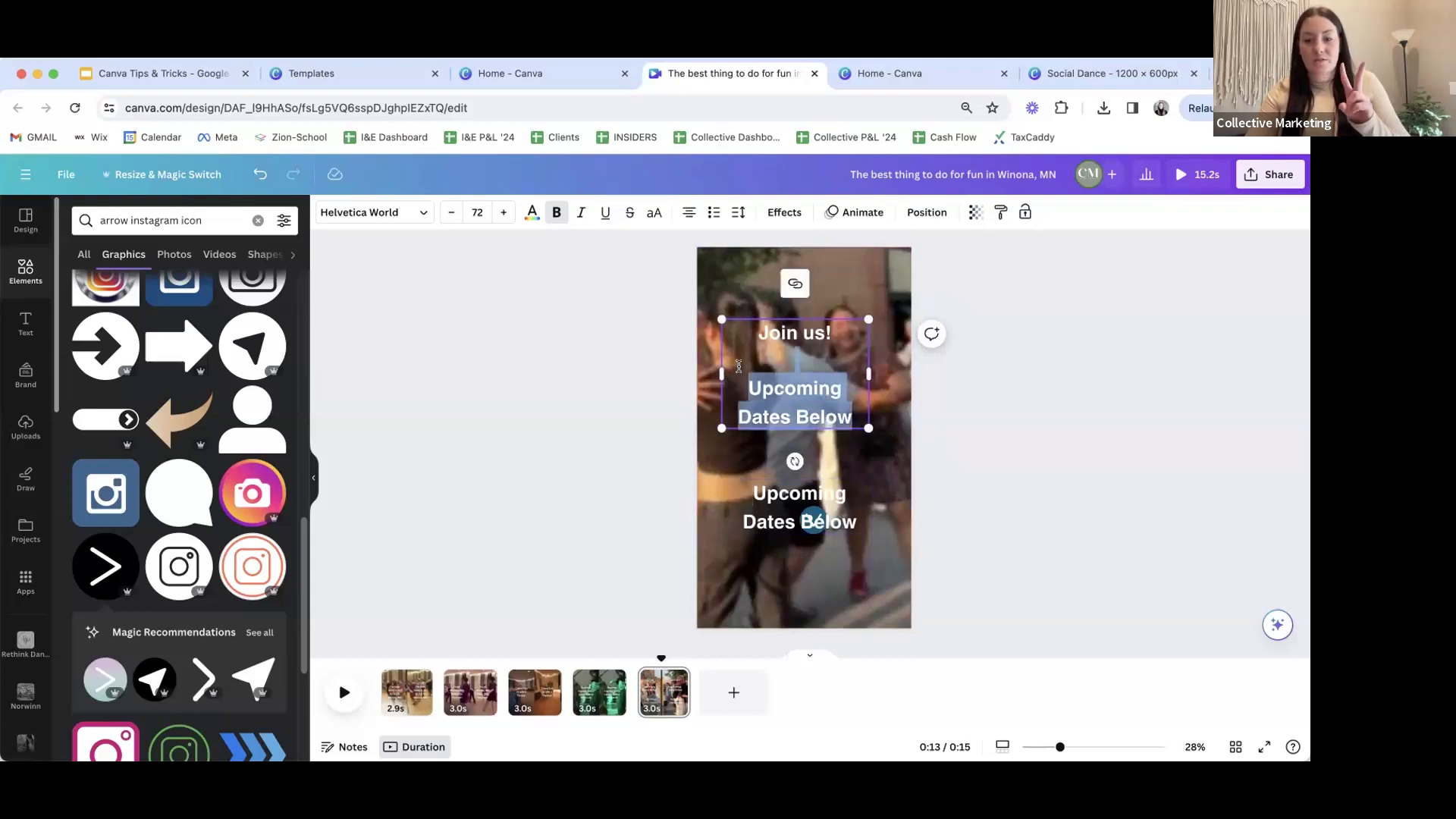
key(BackSpace)
- Enlarge "Join us!" and stack it above a smaller "Upcoming Dates Below" and the arrow in the middle of the fifth page
key(super+a)
click(507, 213)
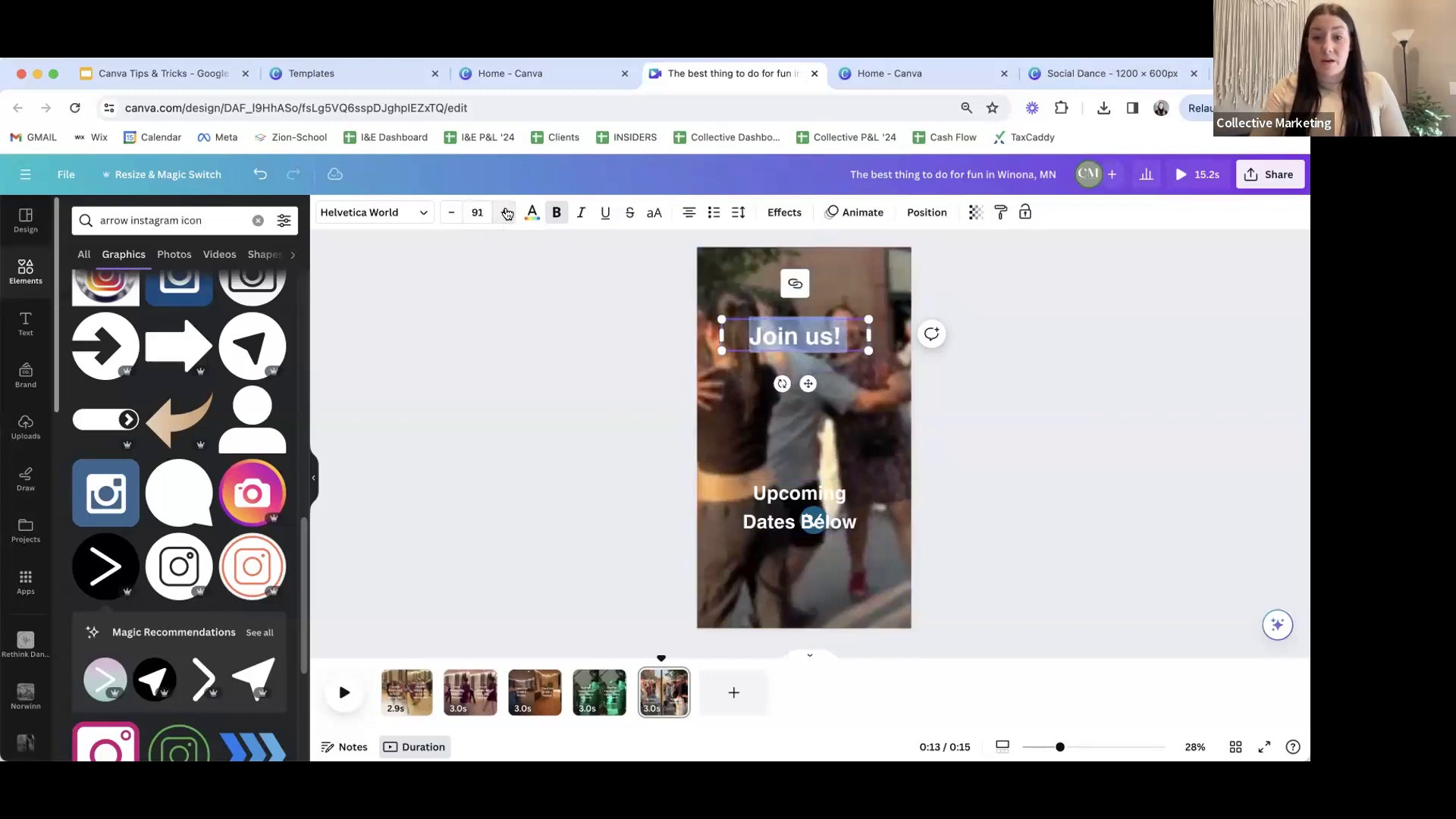
click(506, 213)
drag(721, 318, 692, 313)
drag(847, 340, 870, 397)
drag(833, 518, 809, 473)
click(1136, 477)
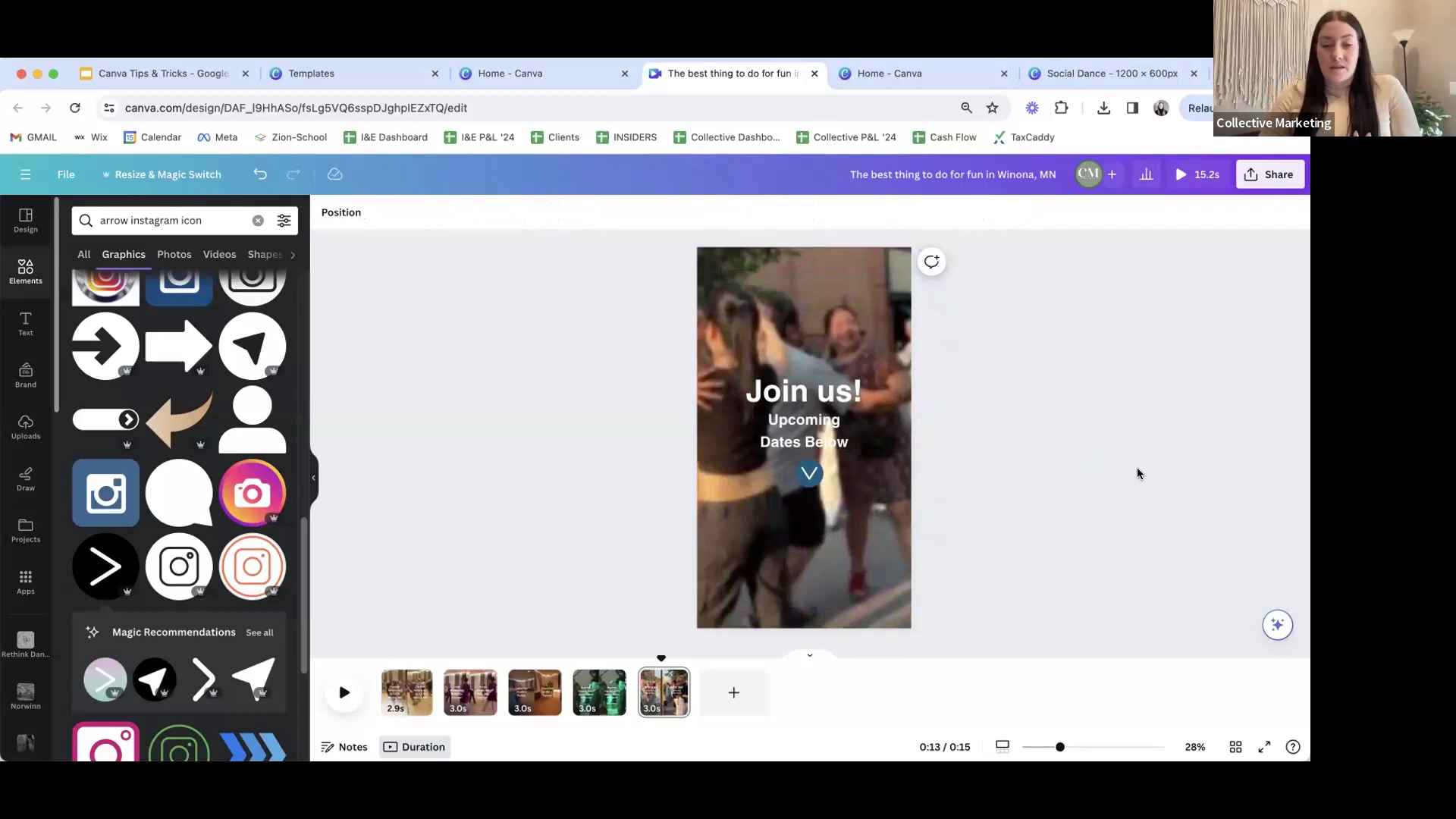
- Search the elements for "swing" and look through the graphics, photo and video results
click(258, 220)
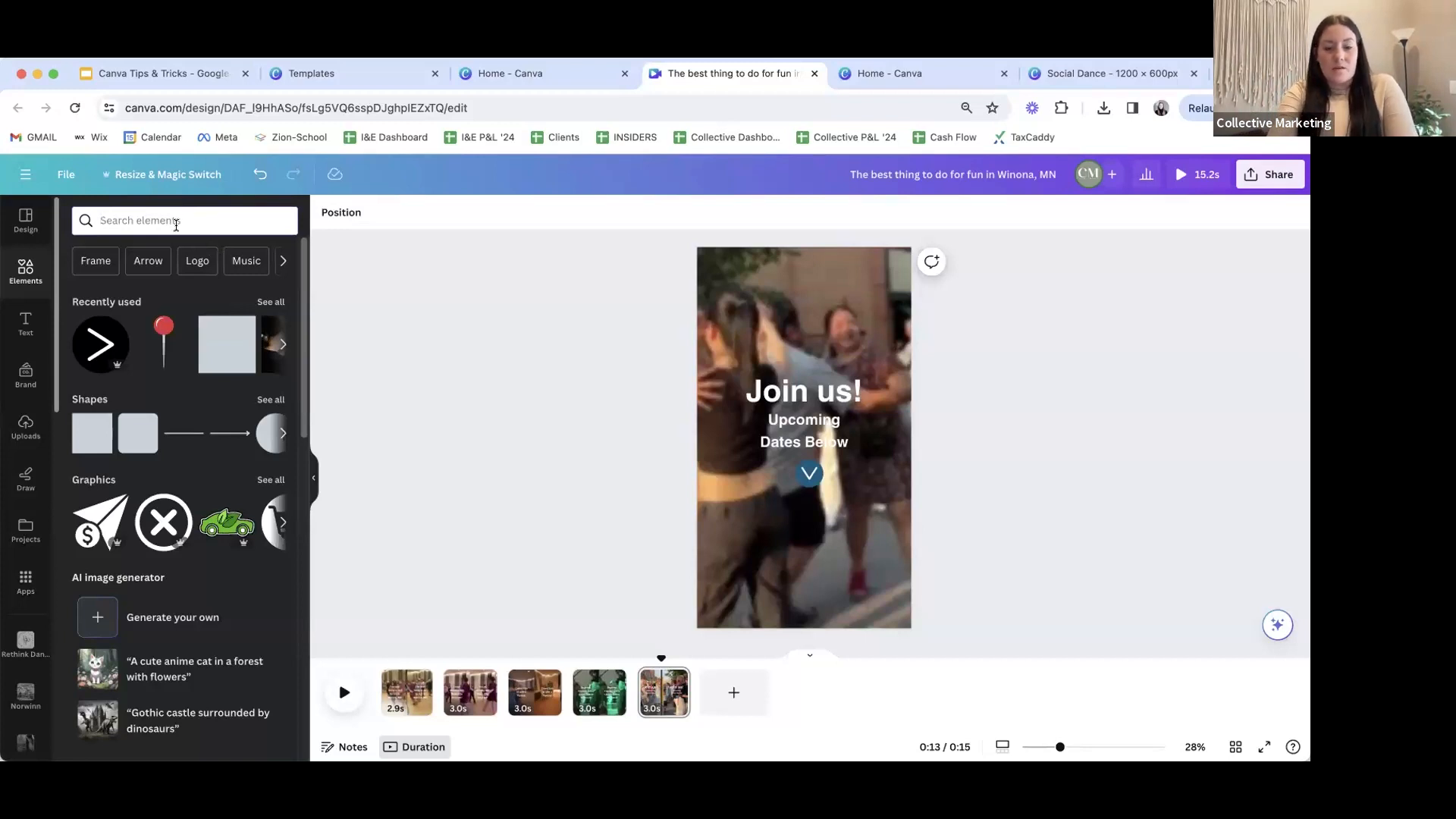
click(190, 220)
text(swing)
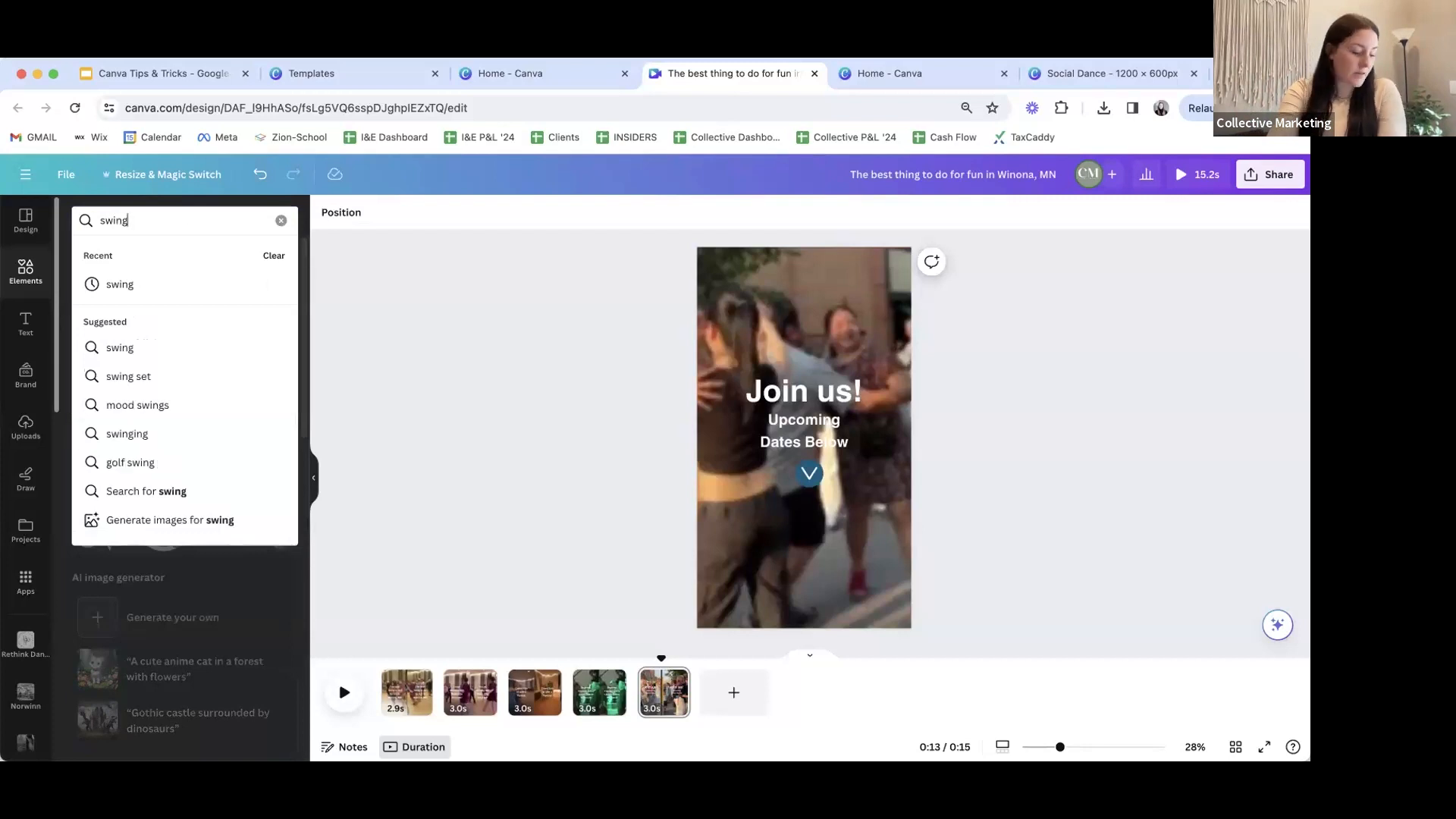
key(Return)
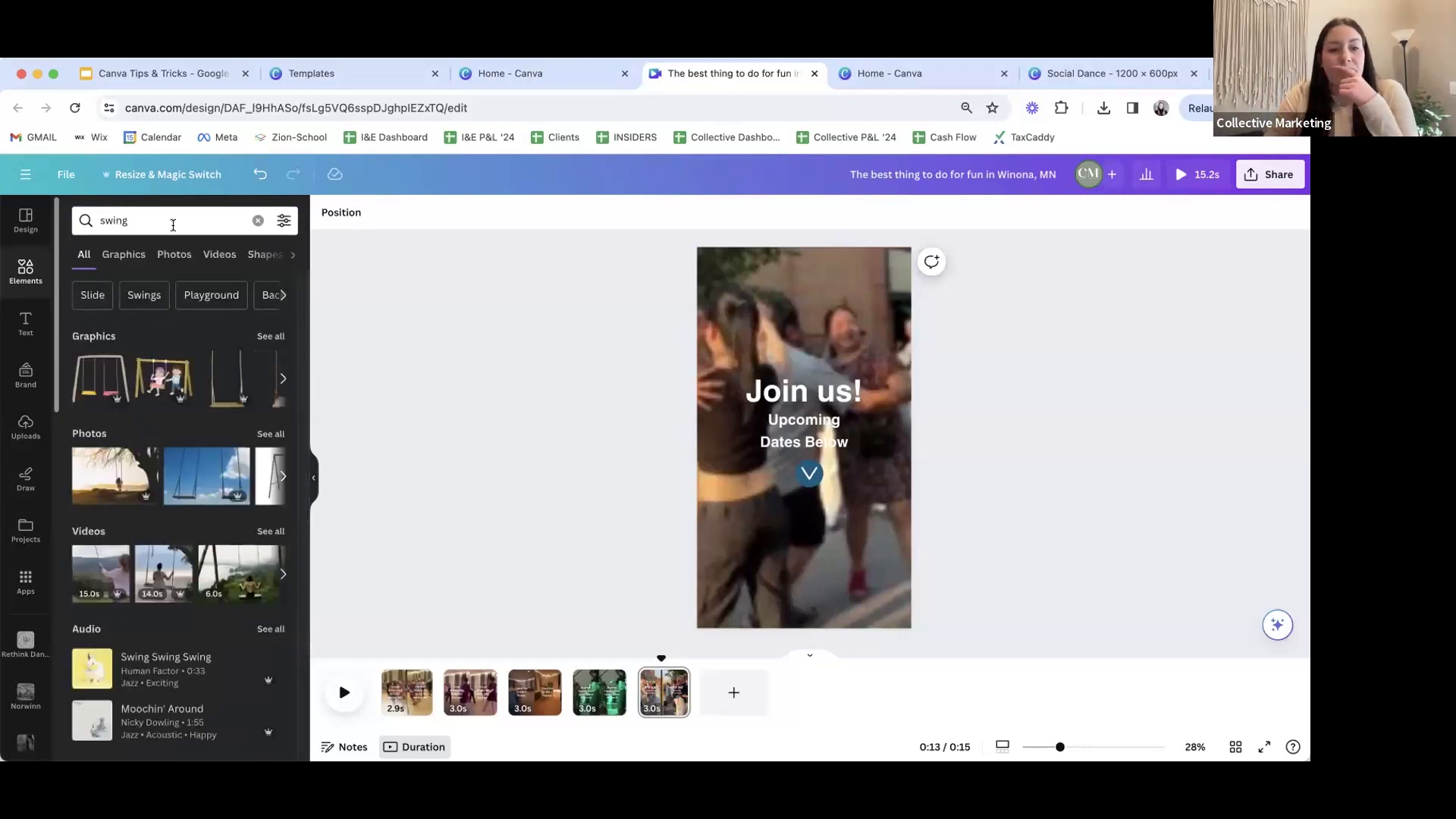
click(127, 254)
click(174, 256)
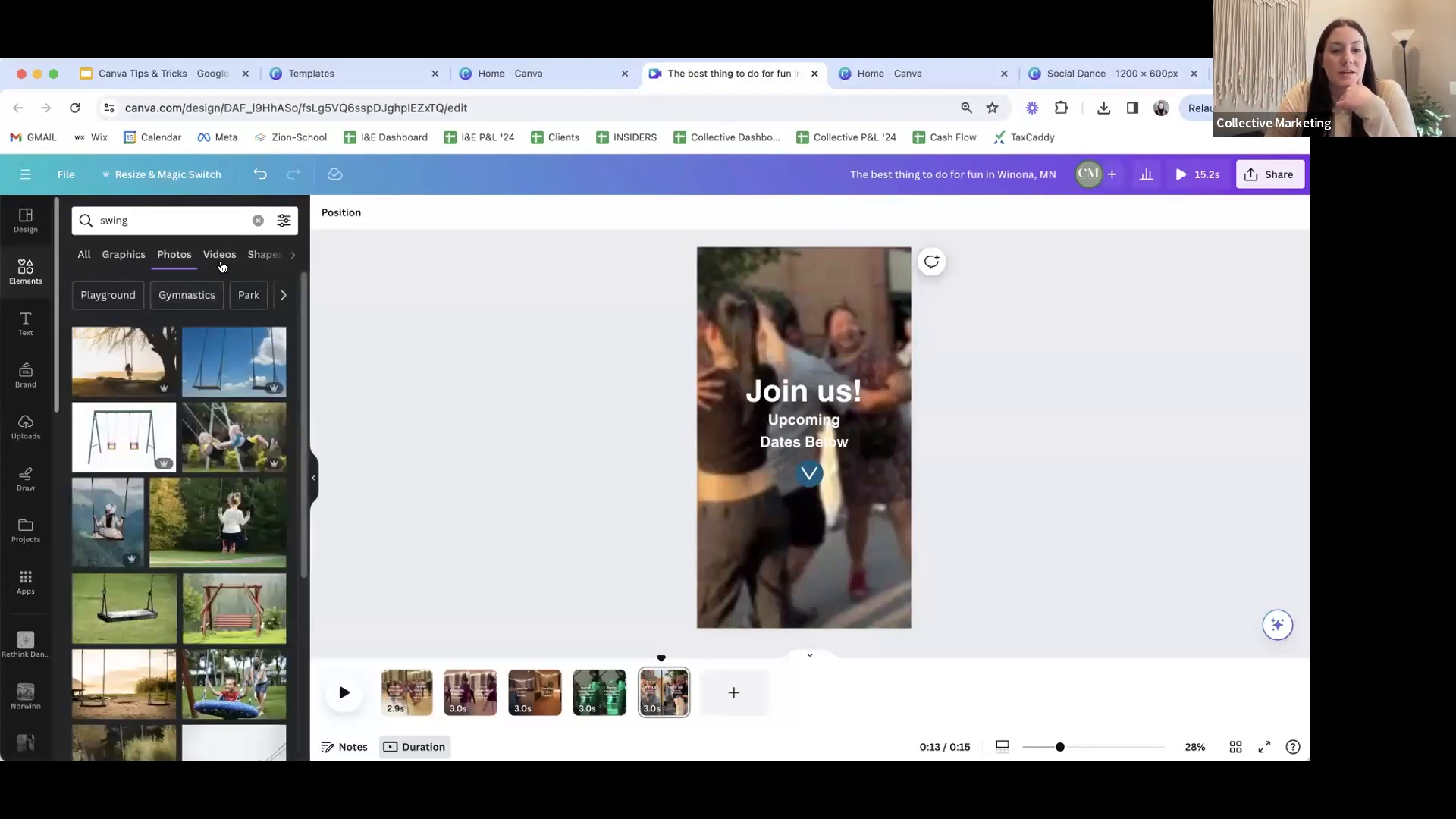
click(220, 262)
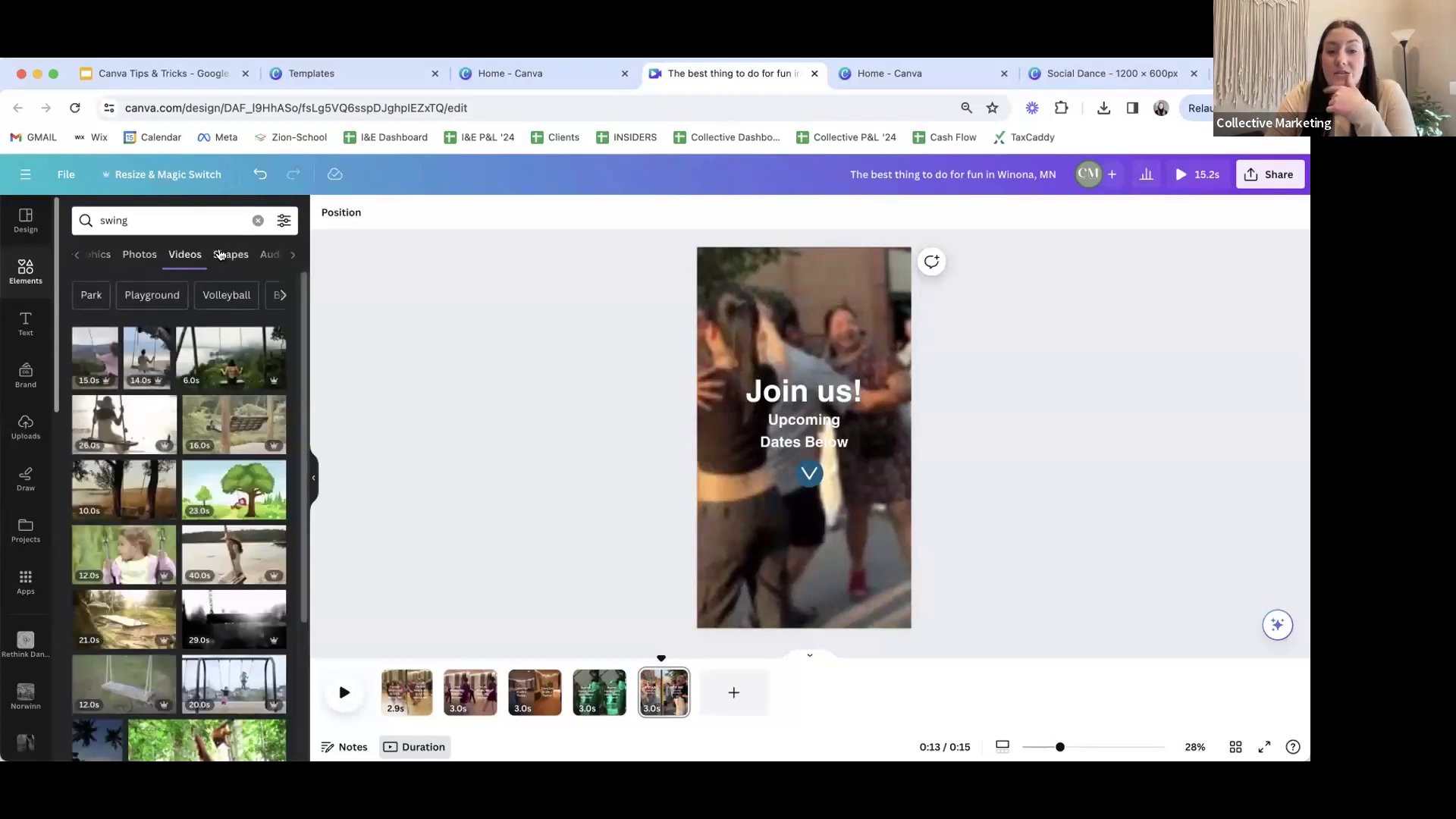
- Add the audio track "Swing Swing Swing" from the results and extend it back to the start of the reel
click(220, 255)
click(220, 254)
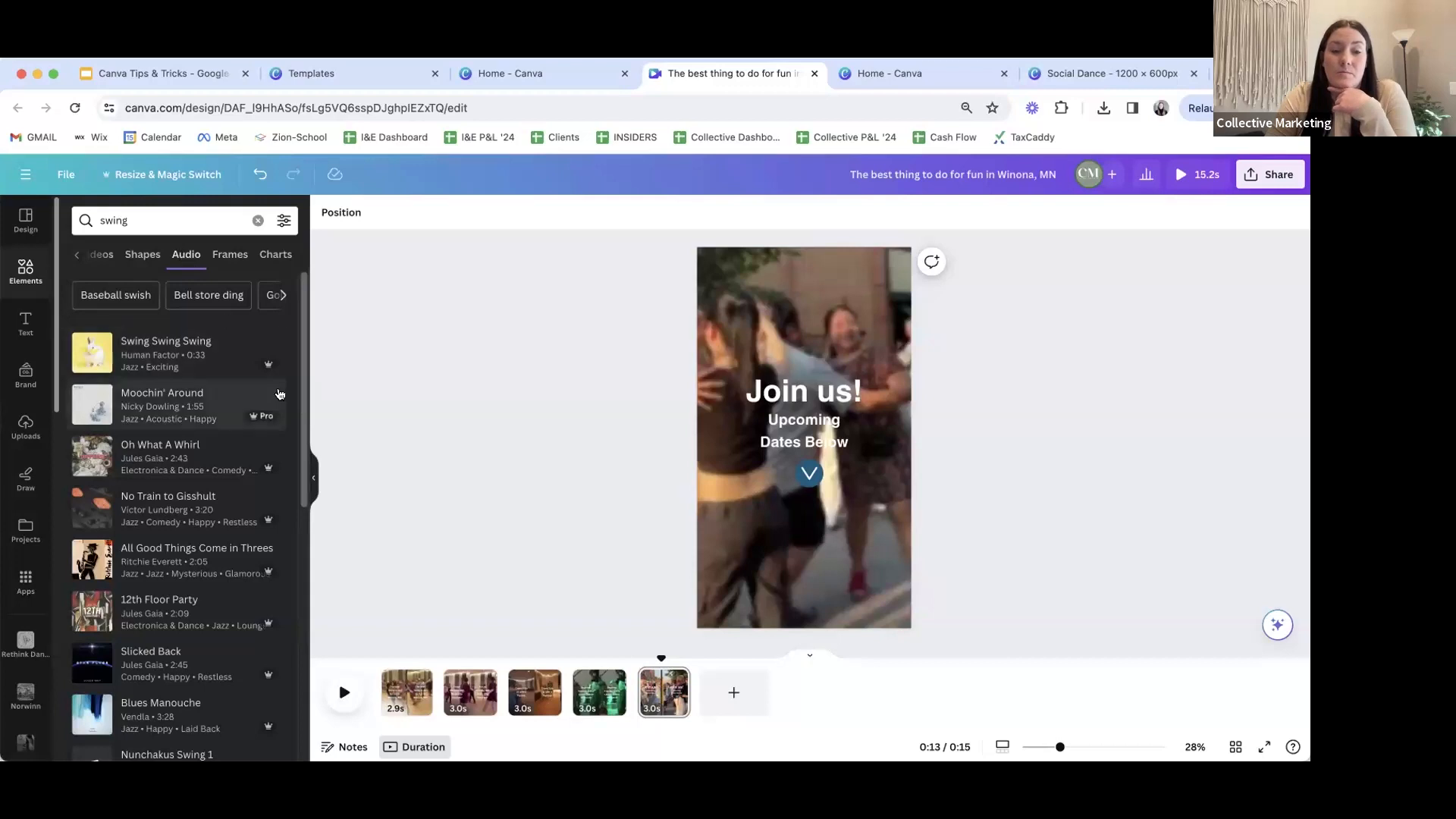
click(182, 356)
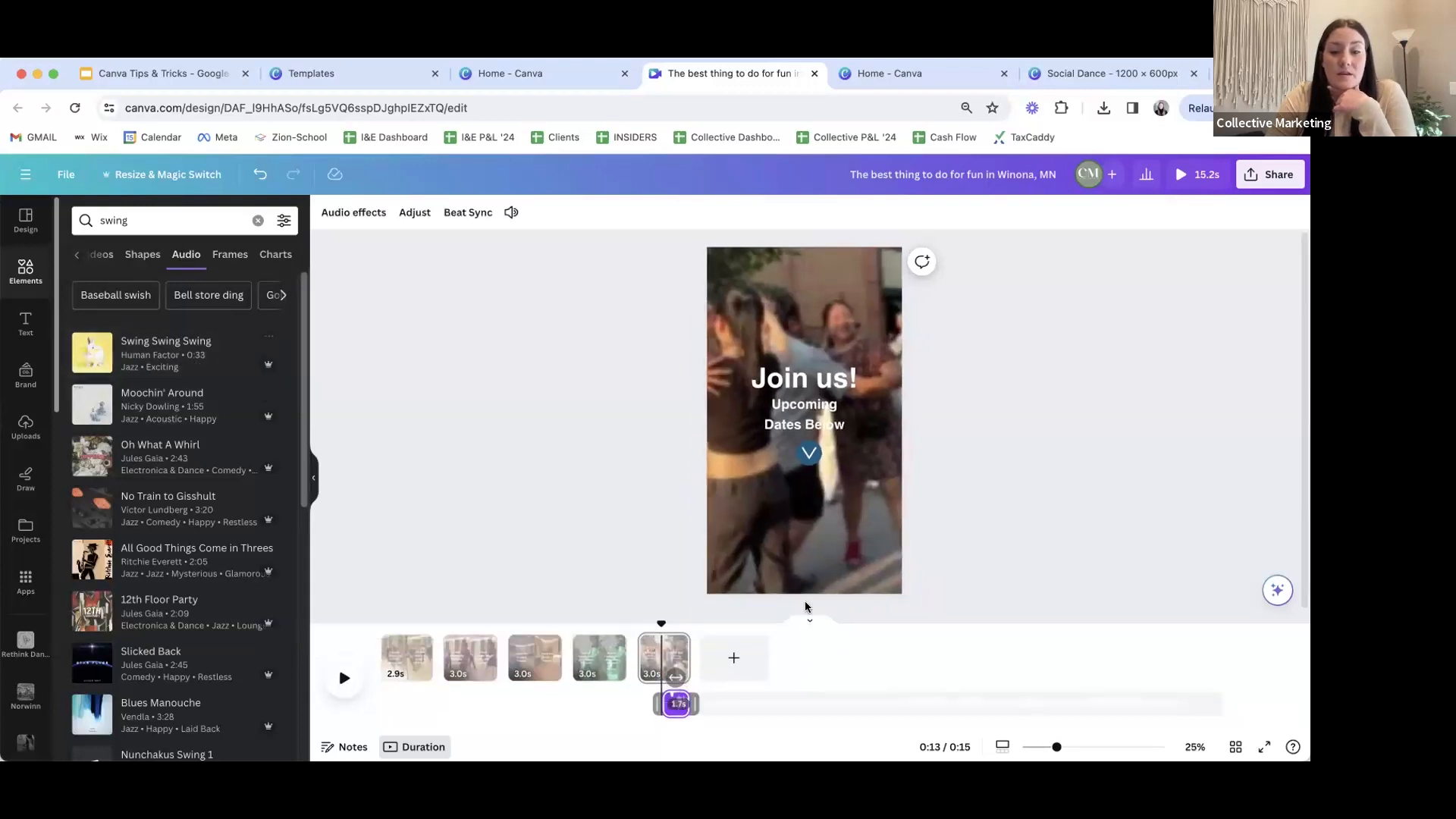
drag(660, 706, 336, 693)
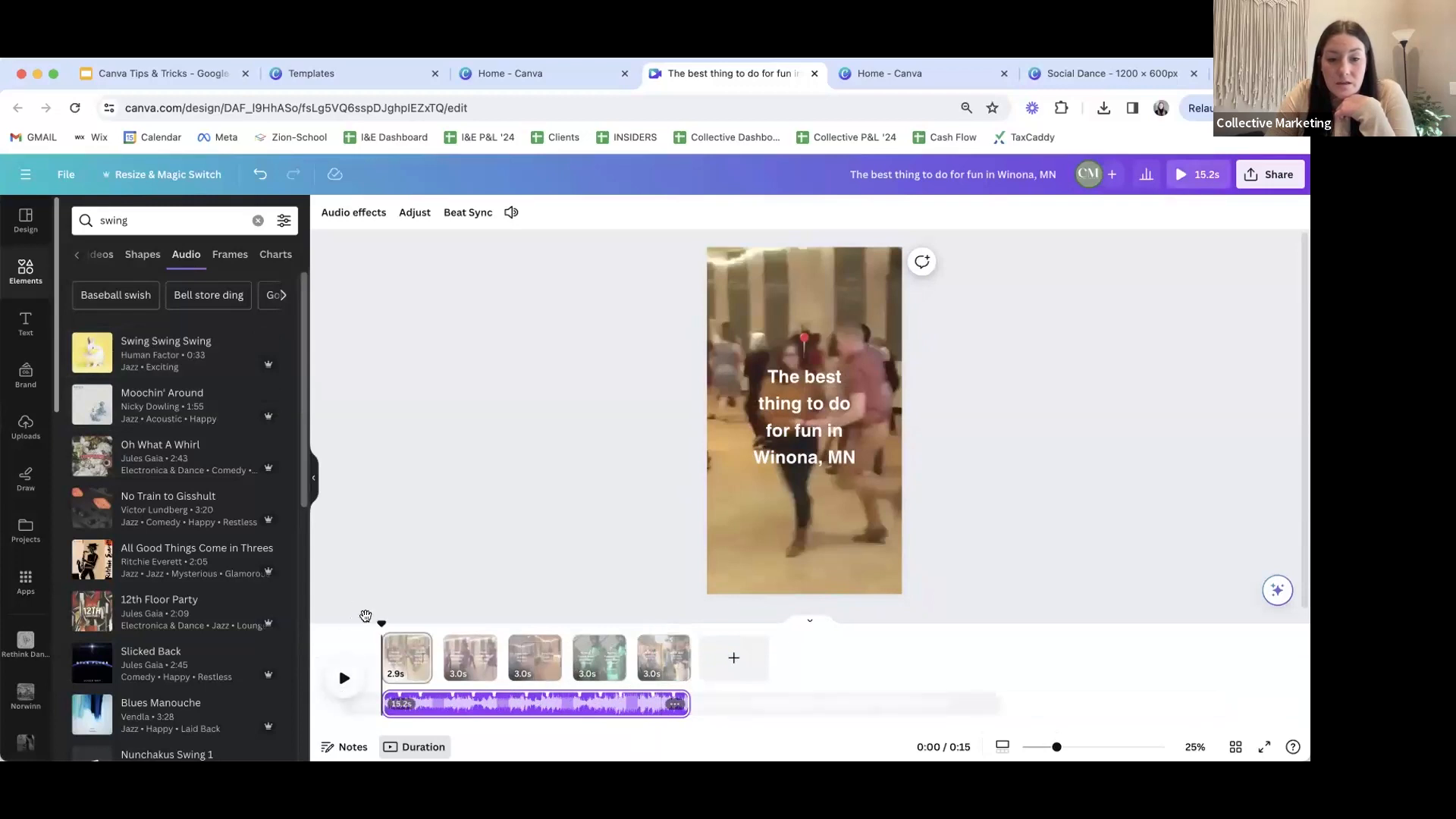
- Play the whole reel with its music and return the playhead to the start
click(341, 680)
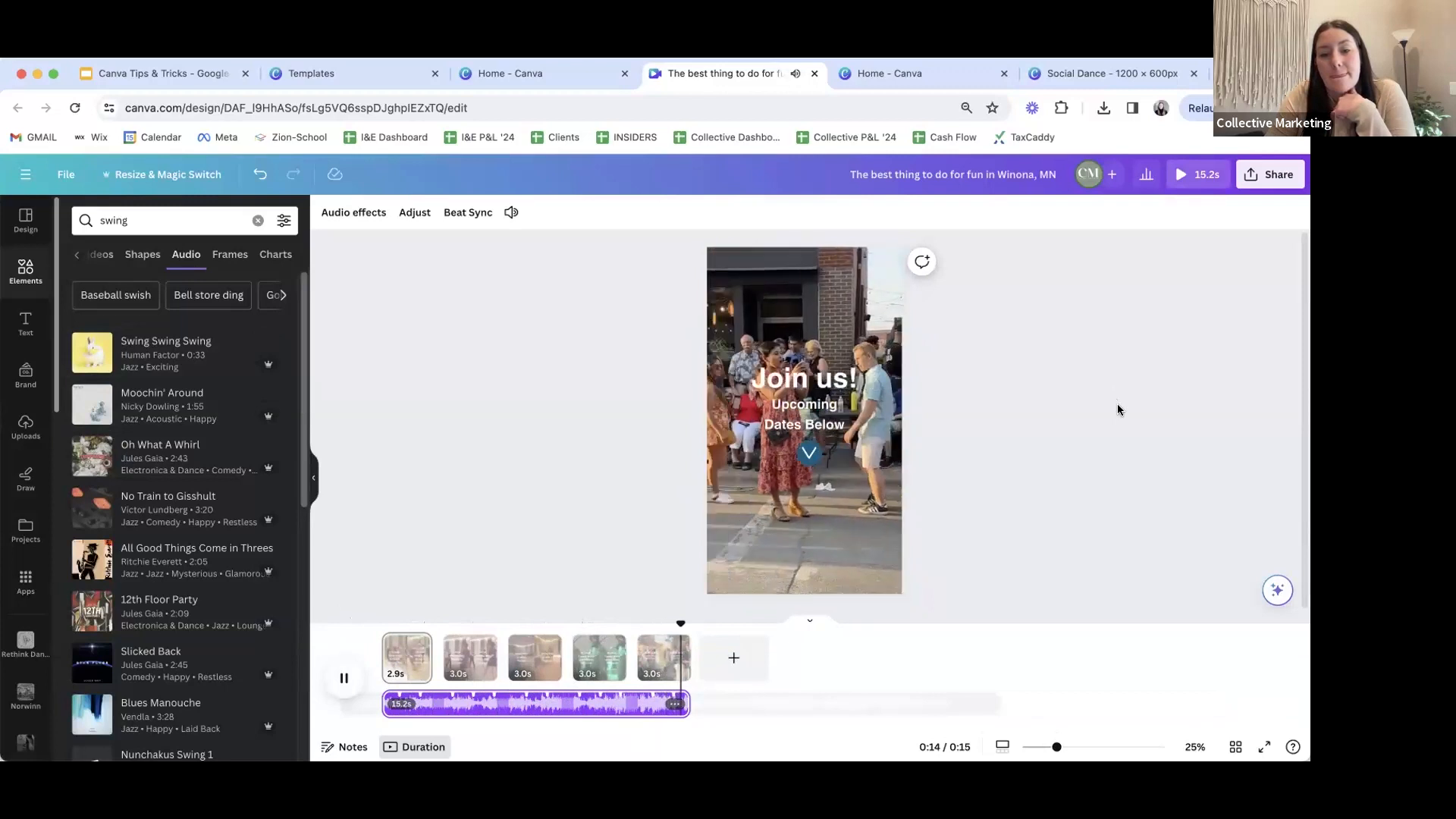
click(954, 470)
click(378, 665)
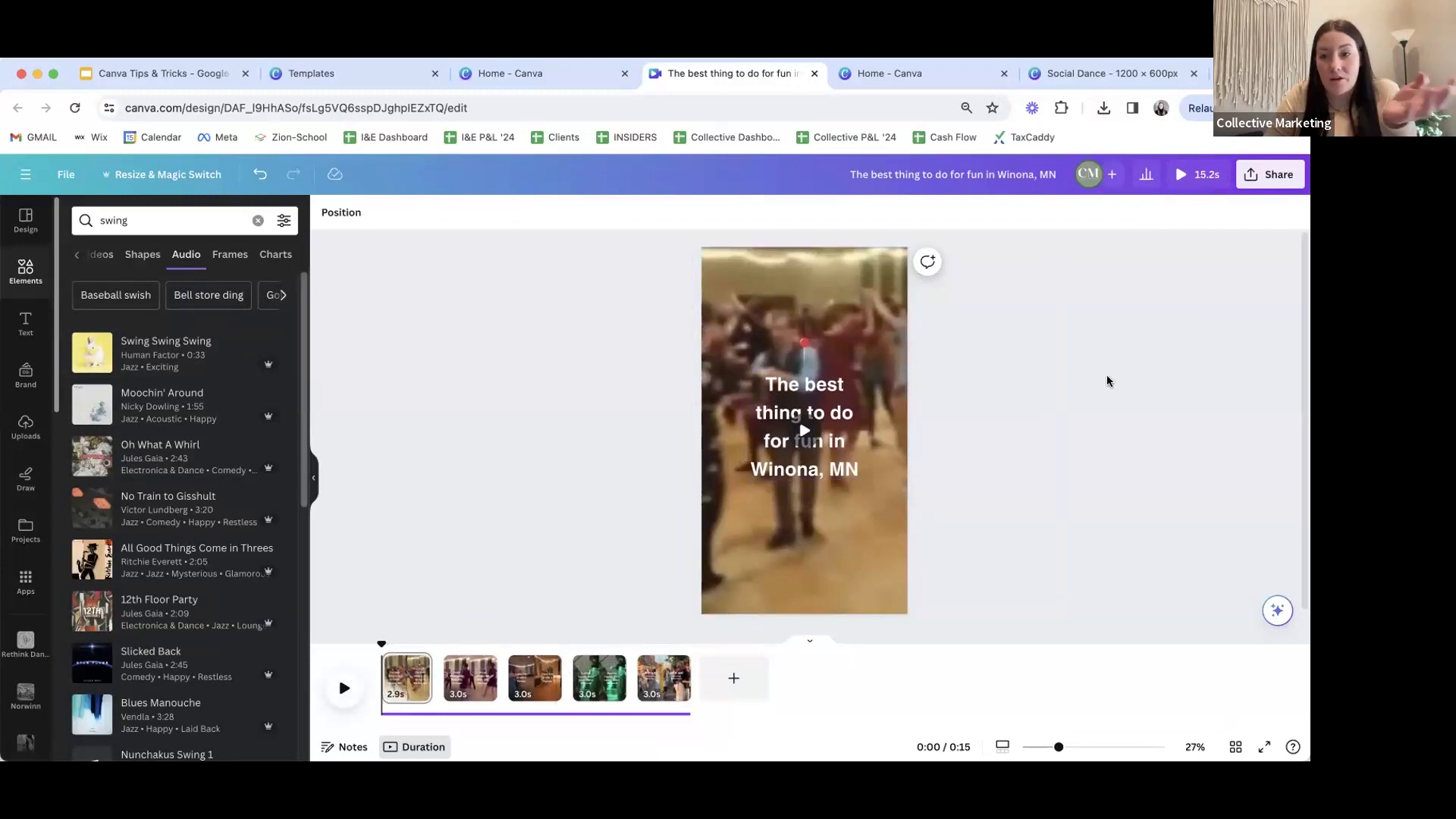
- Look at the MP4 Video download settings for the reel and close them without downloading
click(1270, 175)
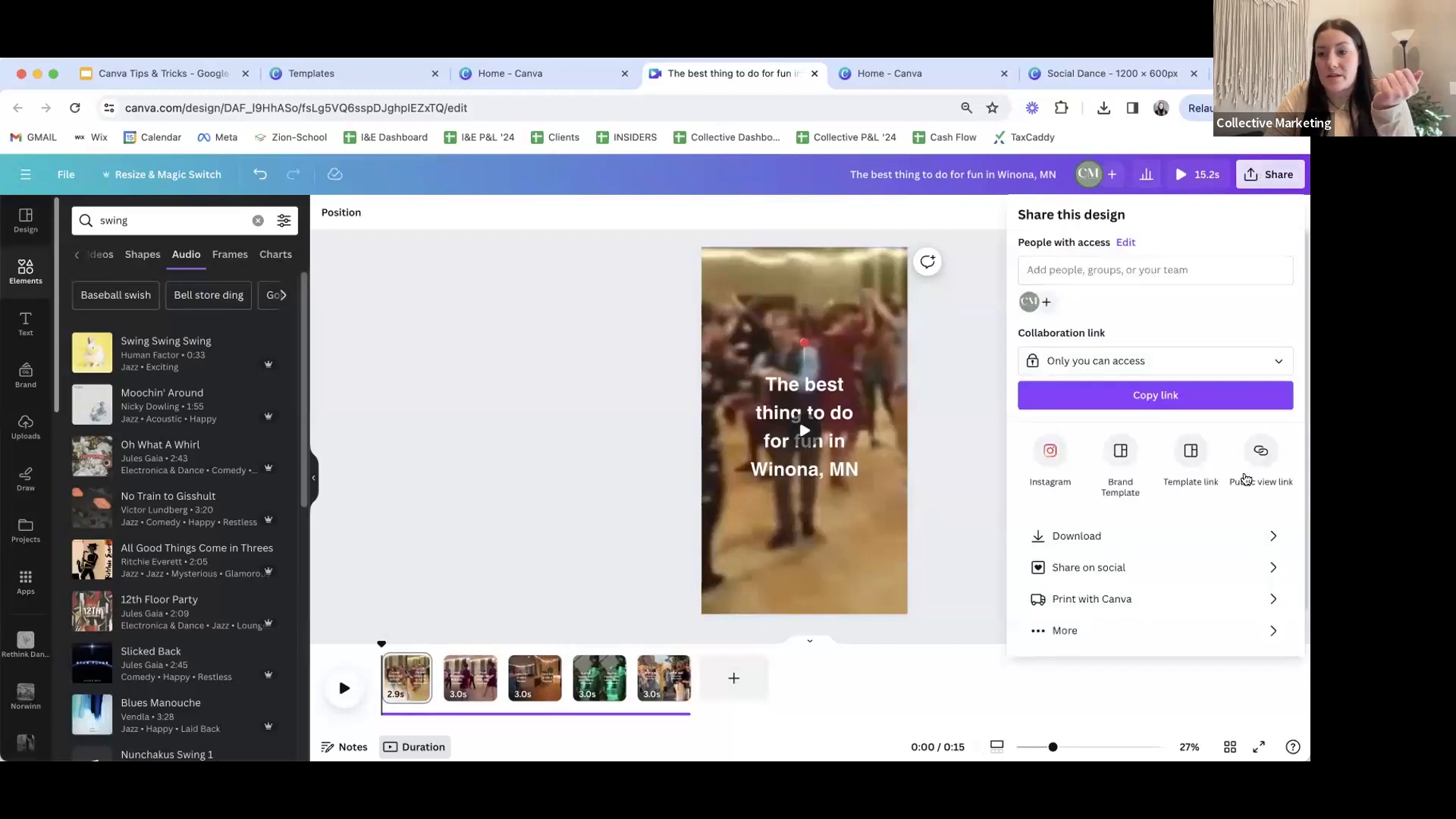
click(1181, 542)
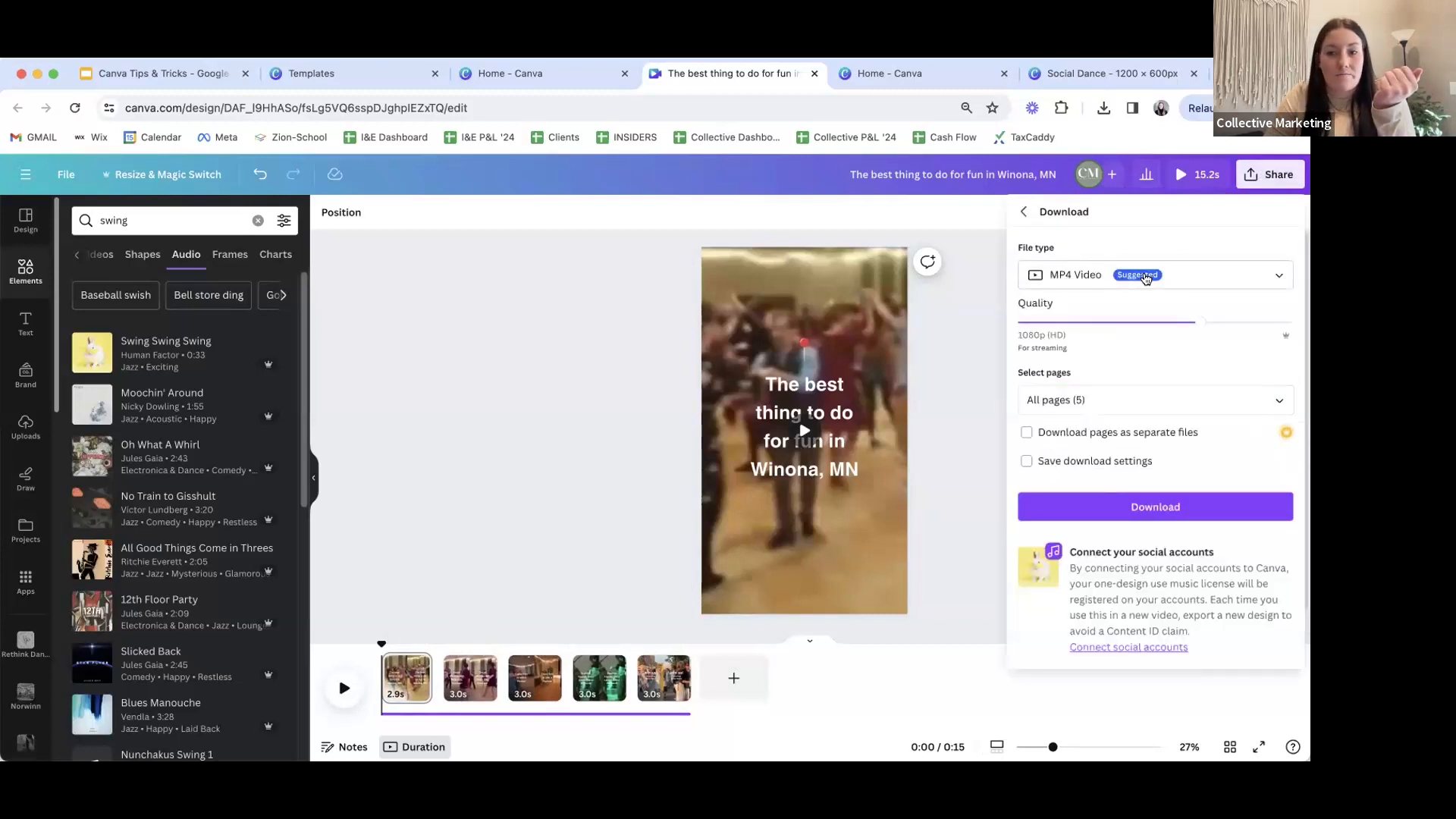
click(549, 330)
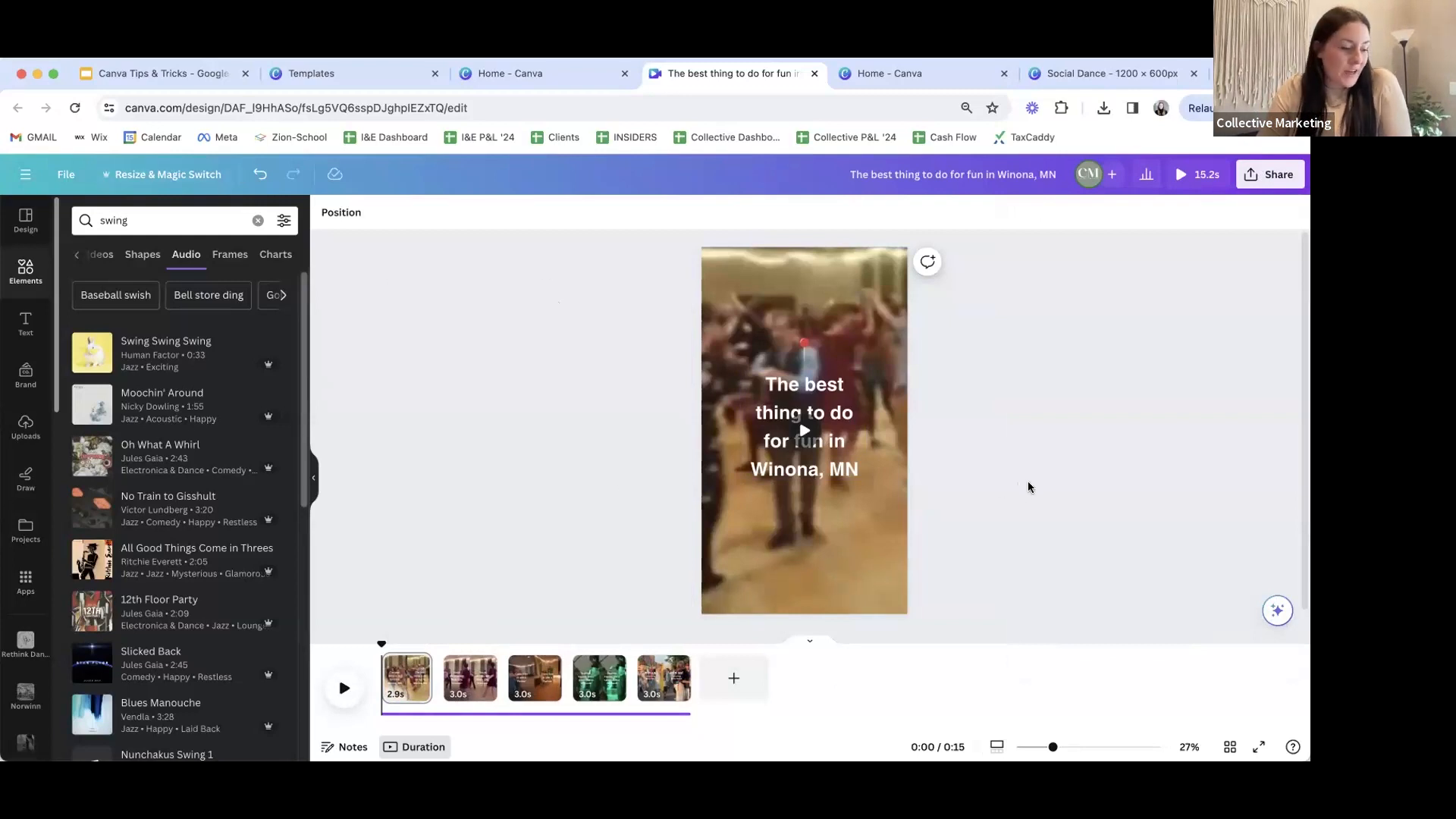
- Leave the reel design and go back to the Canva home page
click(29, 174)
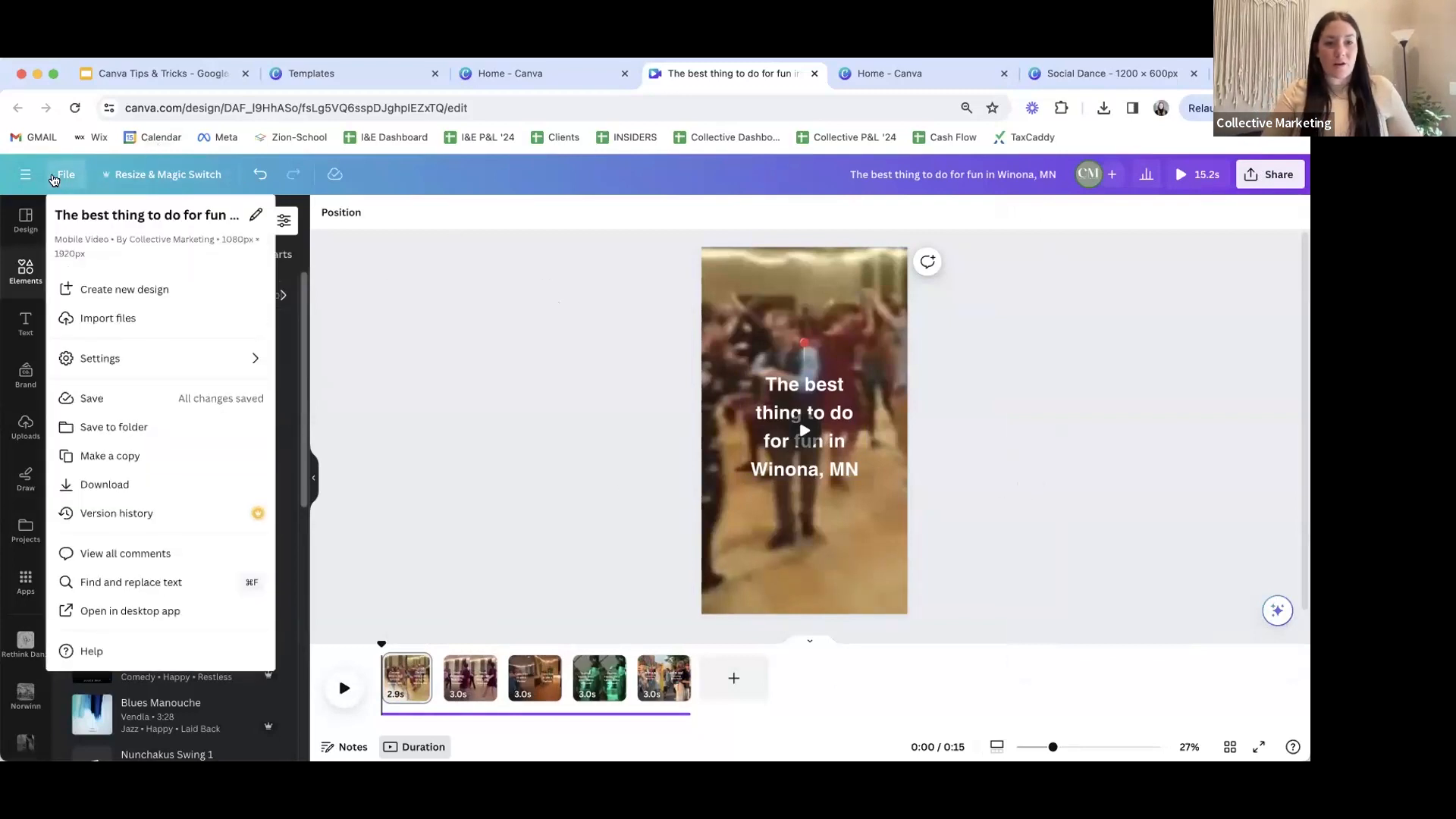
click(34, 175)
click(47, 255)
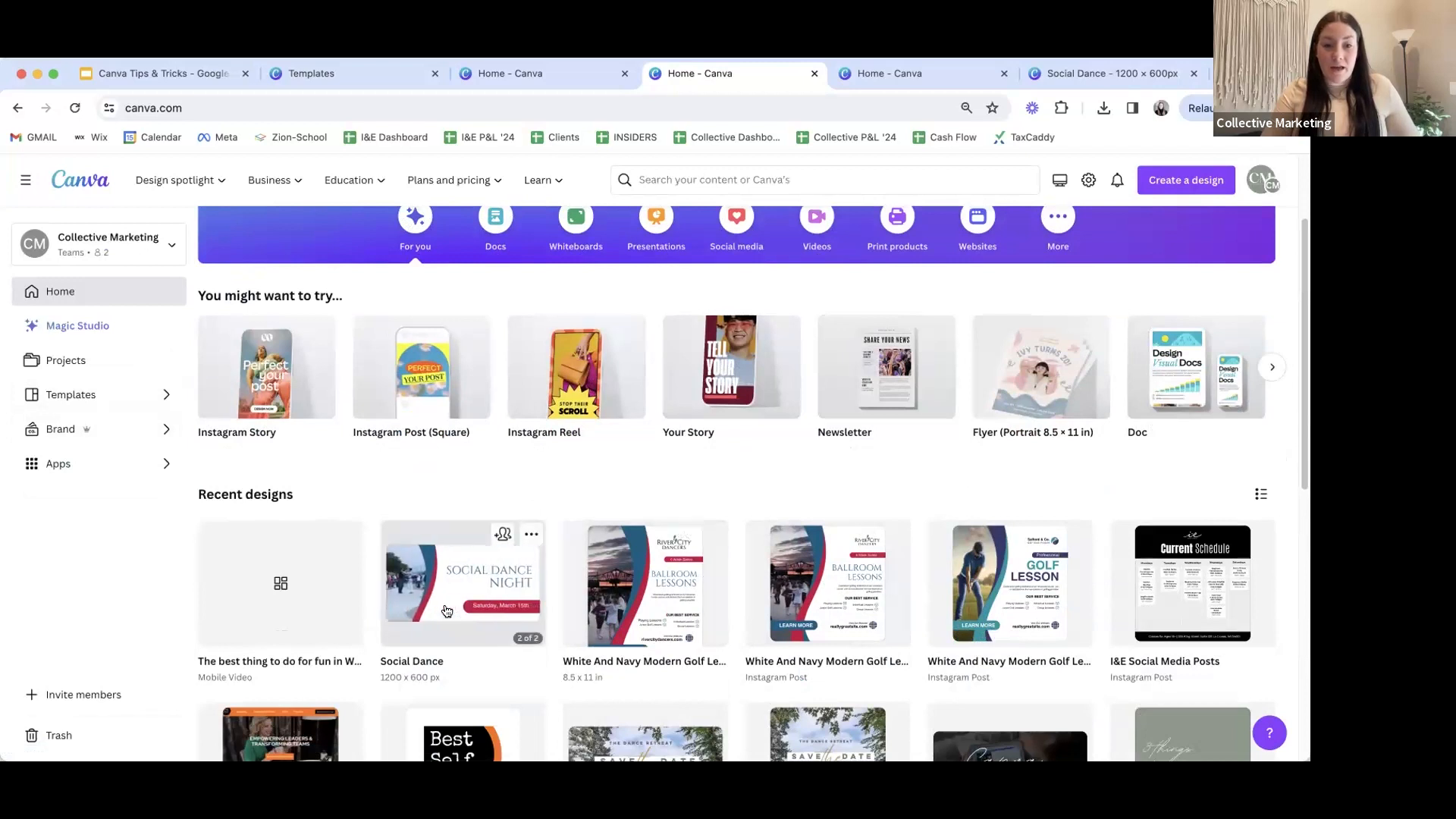
- Reopen the recent design "The best thing to do for fun in Winona, MN" and review the text on its clips, ending on the first clip
click(254, 590)
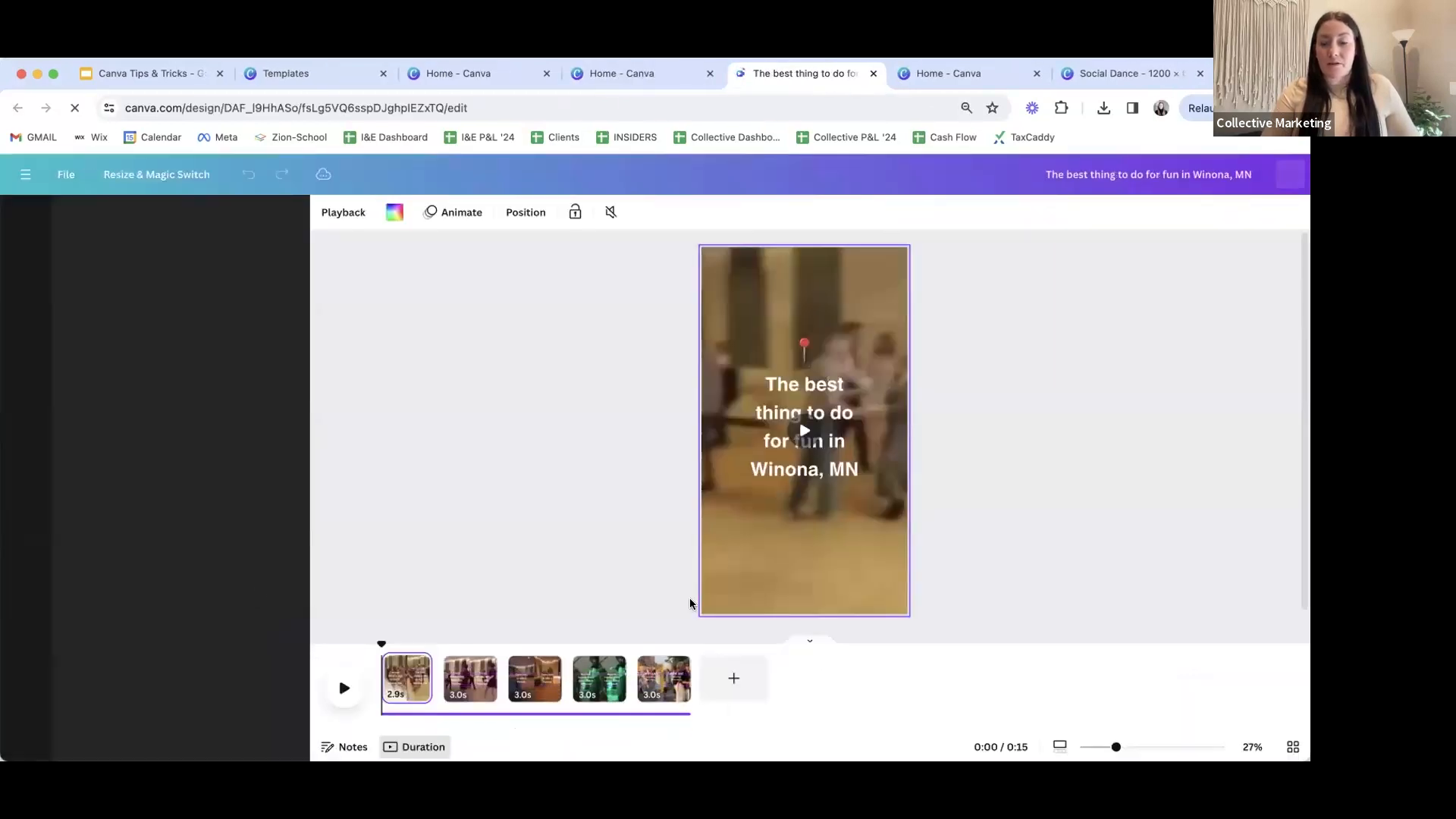
click(844, 409)
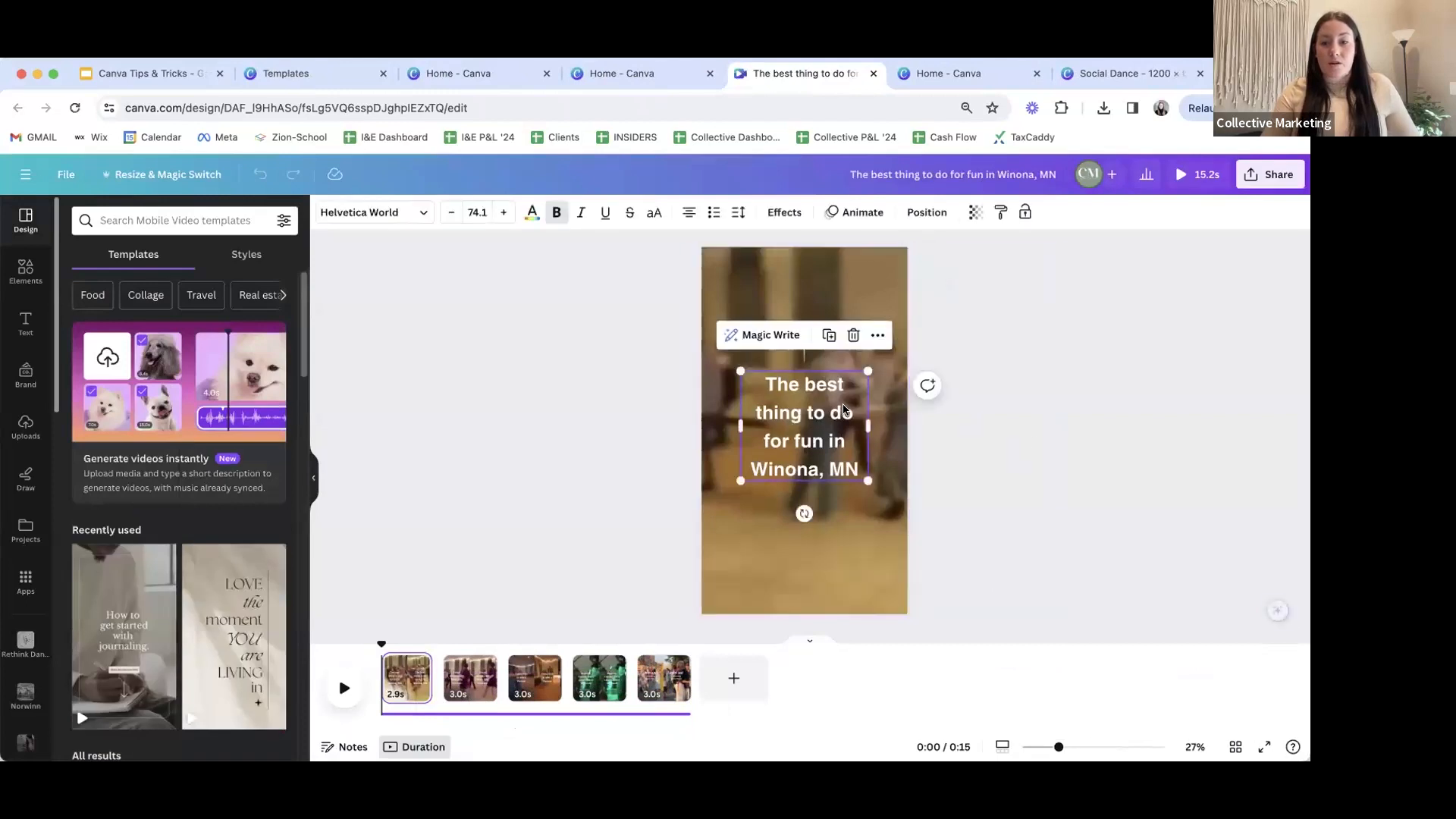
click(652, 677)
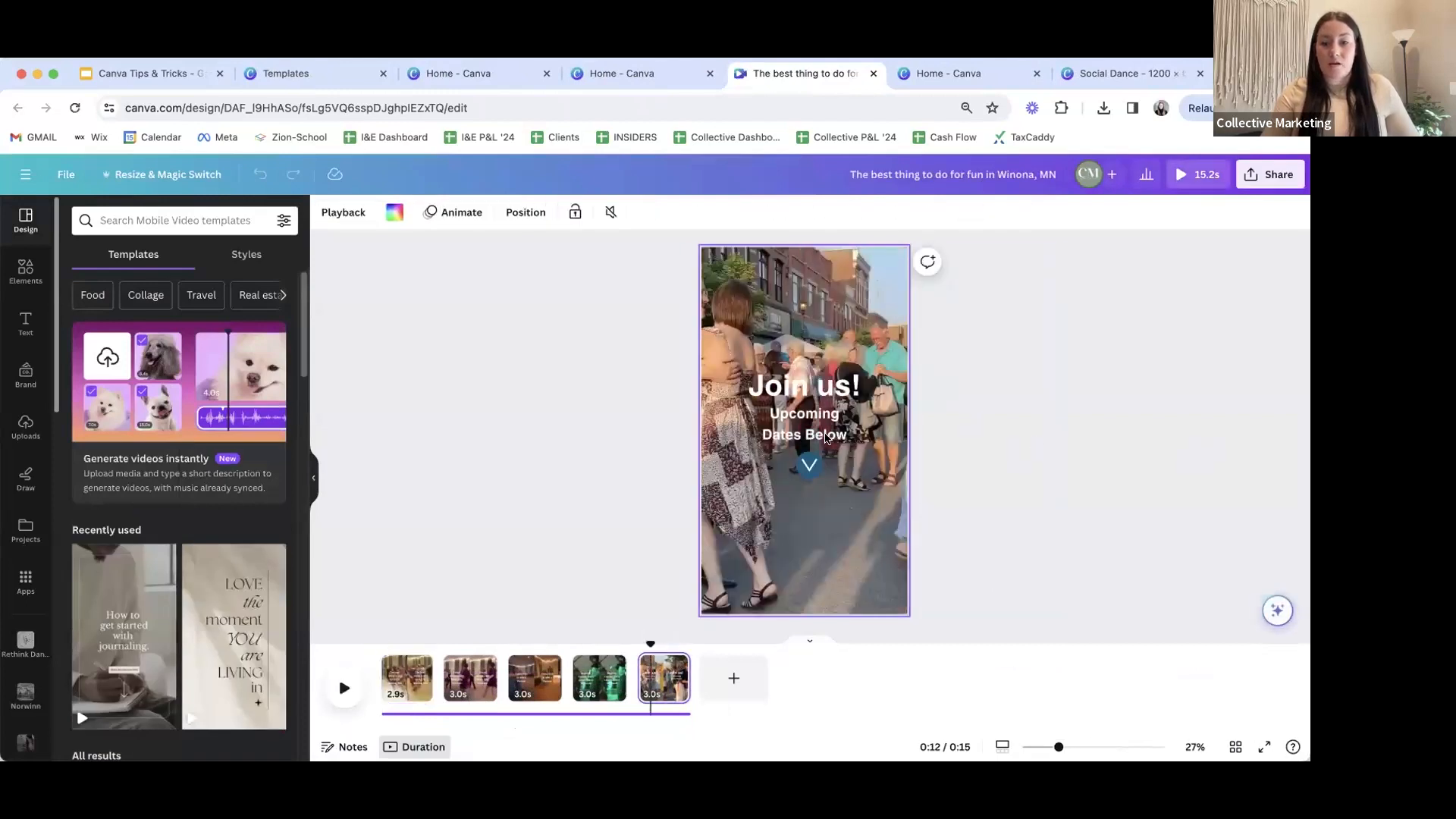
click(1054, 356)
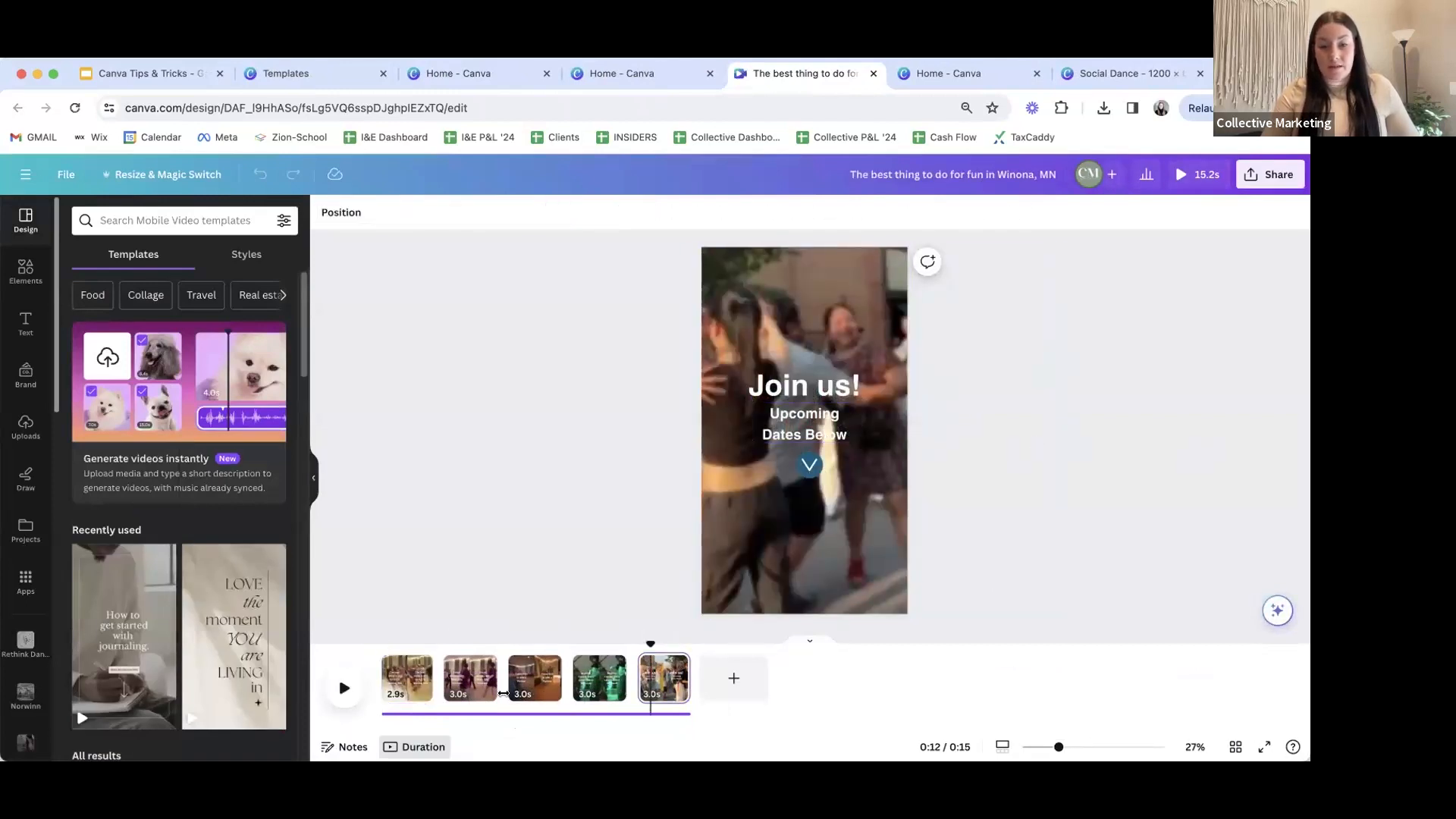
click(474, 682)
click(538, 677)
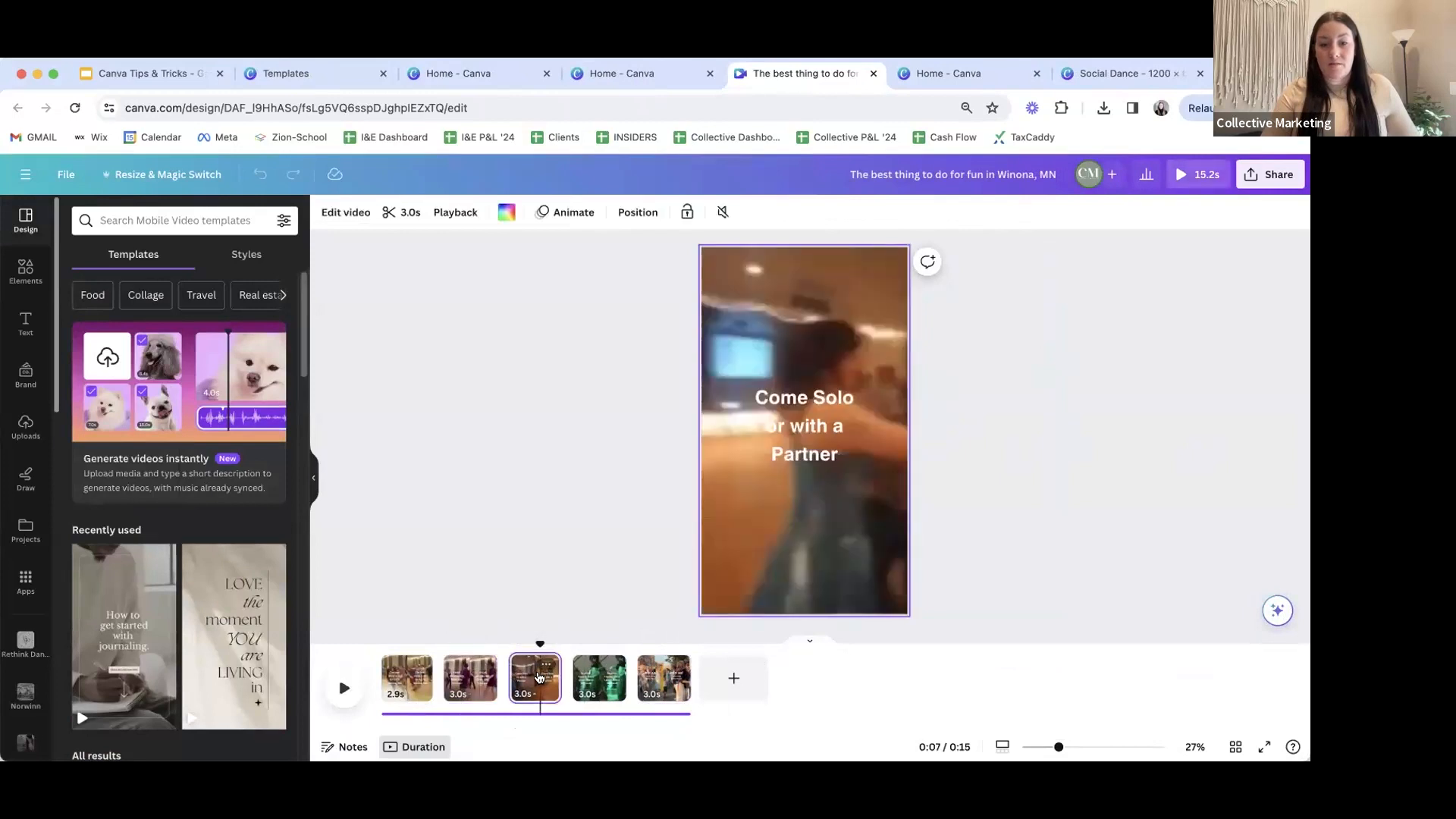
click(599, 682)
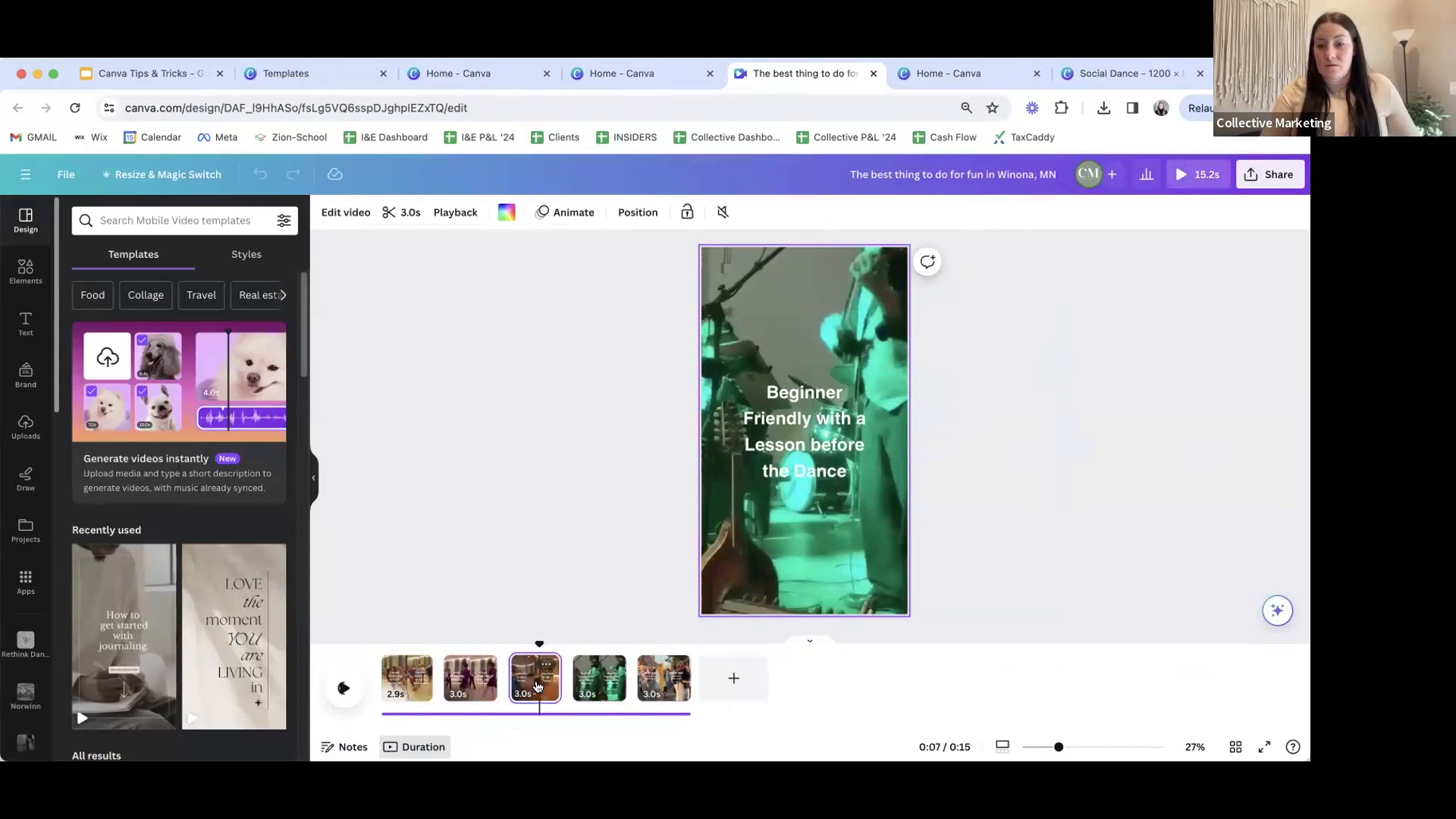
click(412, 677)
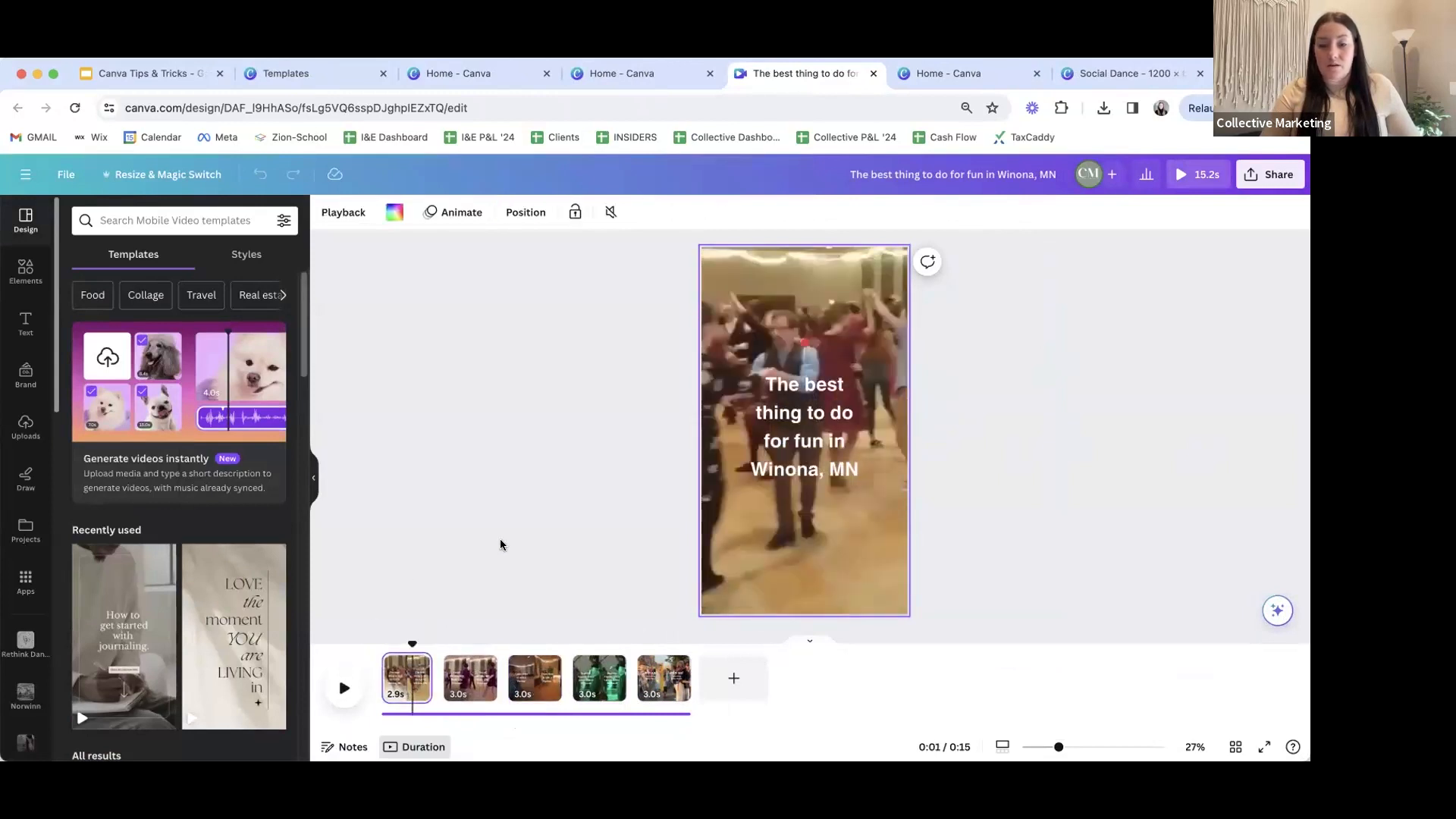